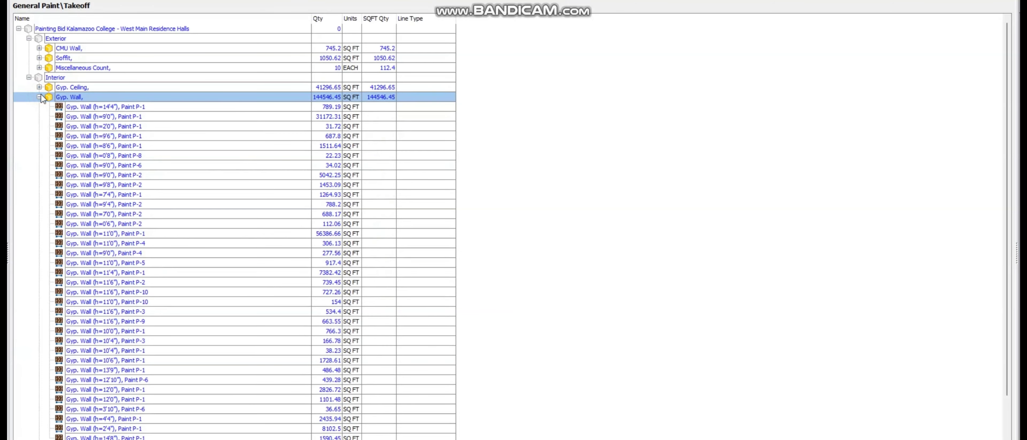
Step: Review the interior Gyp. Wall takeoff items and view the properties of the 7'0" high Paint P-2 wall
drag(67, 127, 121, 110)
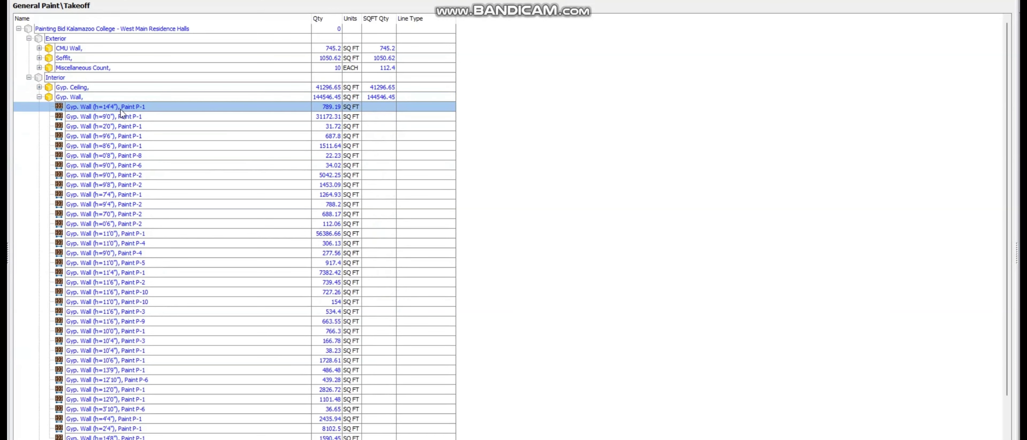
click(130, 118)
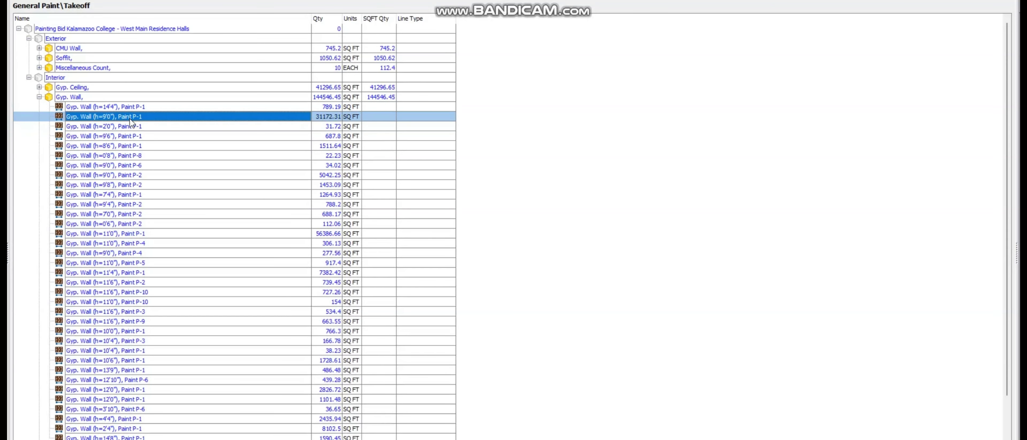
double_click(50, 99)
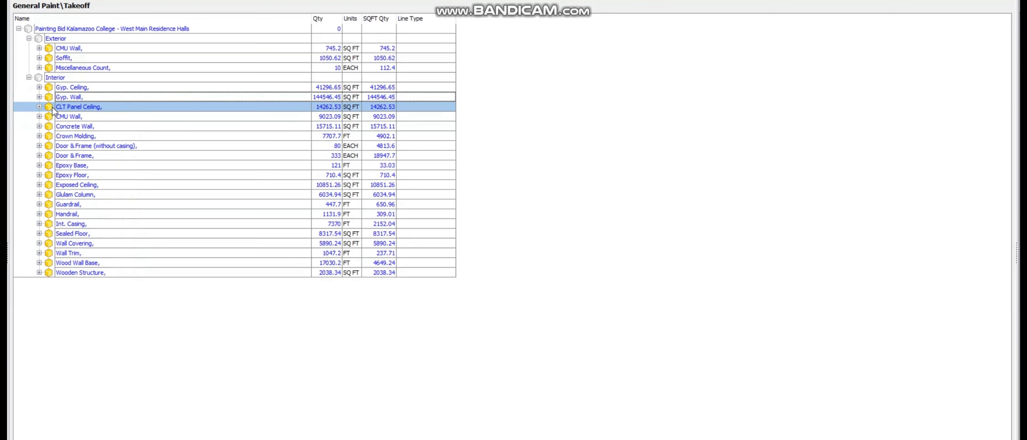
click(39, 96)
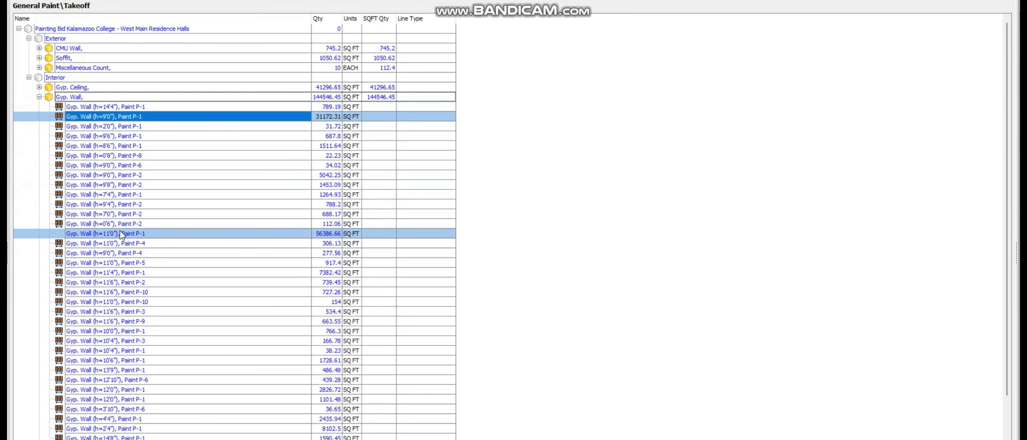
click(111, 216)
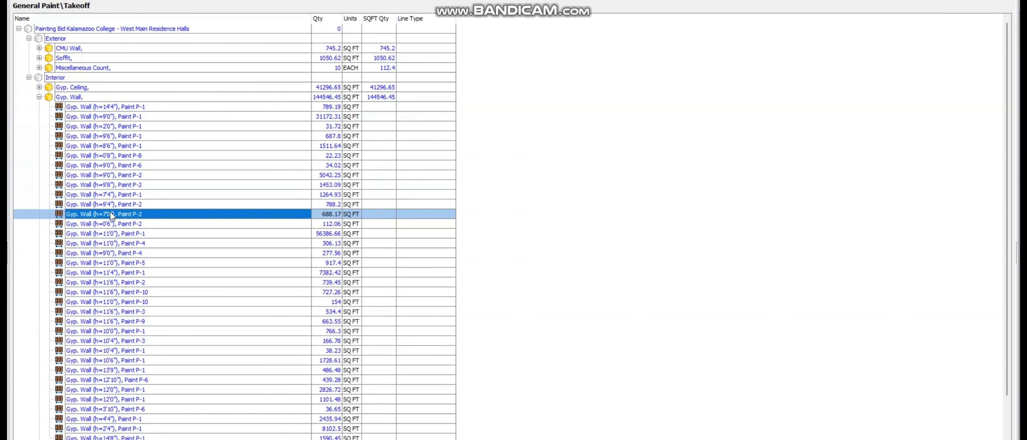
double_click(111, 216)
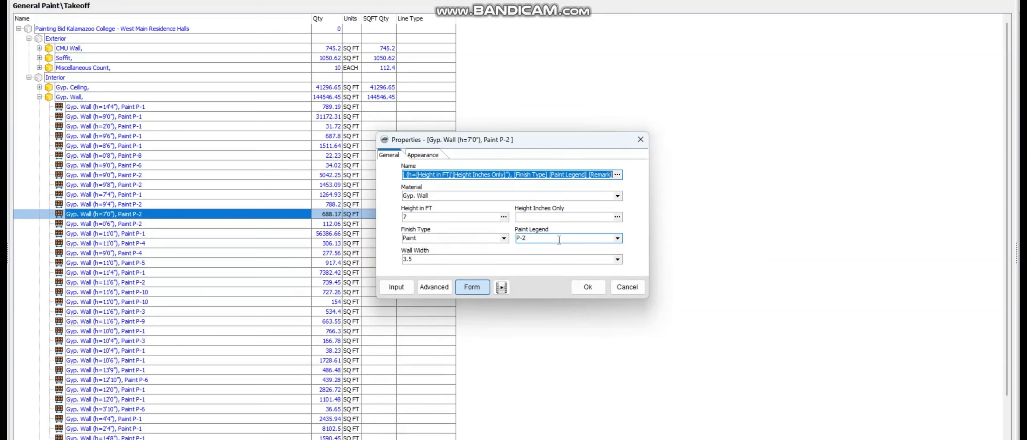
click(588, 287)
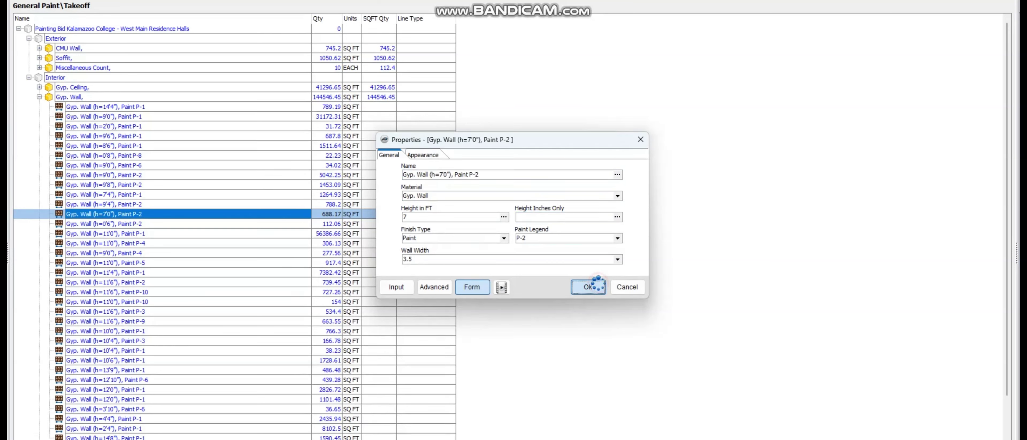
click(39, 97)
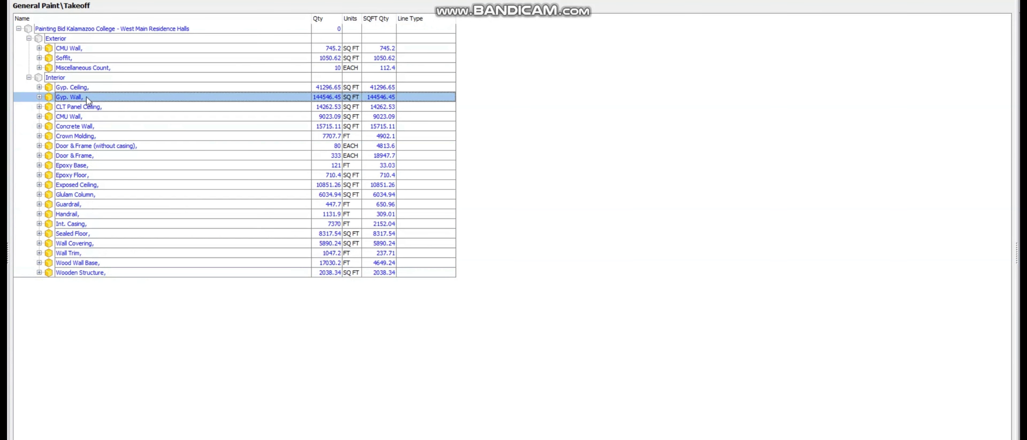
Step: Expand the exterior Miscellaneous Count and view the properties of the steel bollard and the steel tube post
click(40, 68)
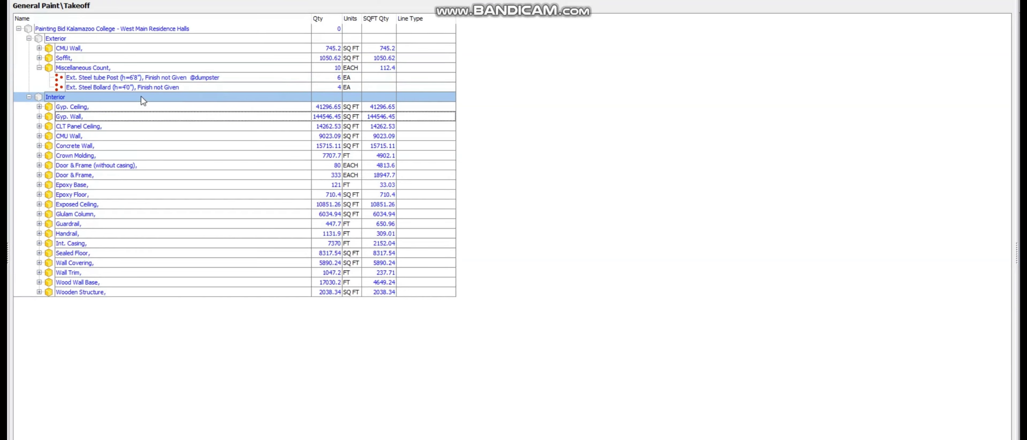
click(39, 68)
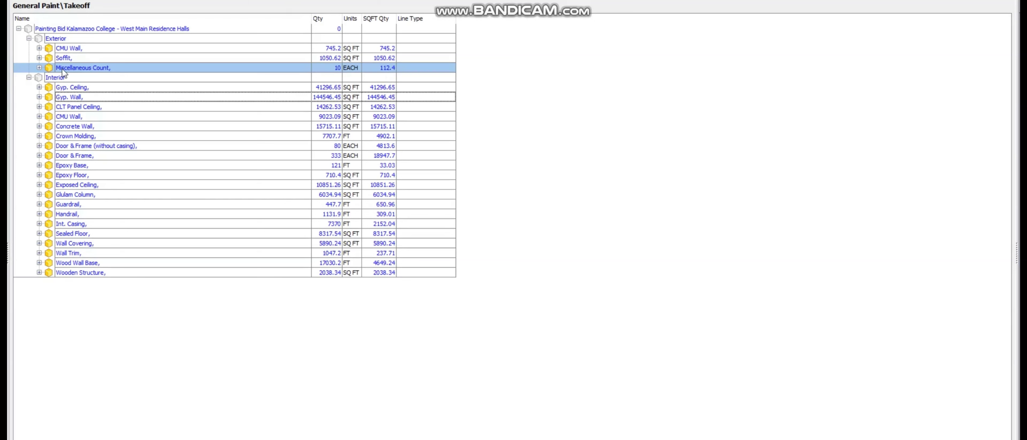
click(39, 68)
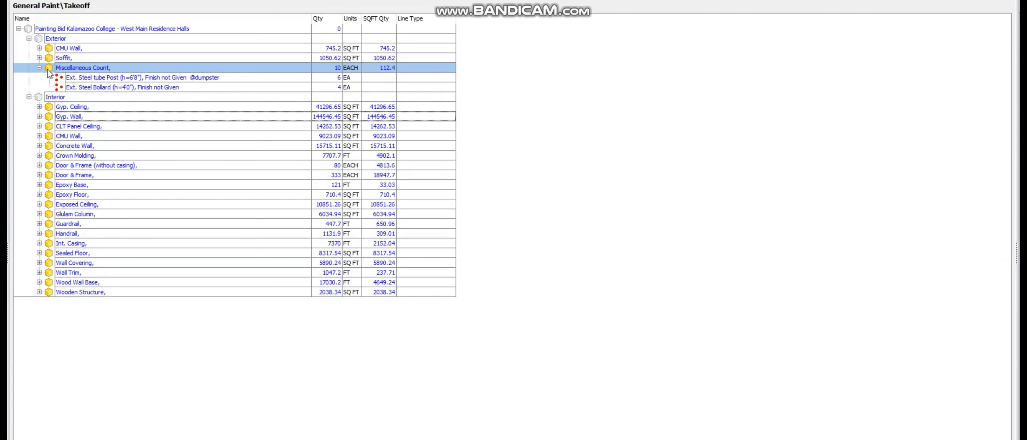
click(104, 87)
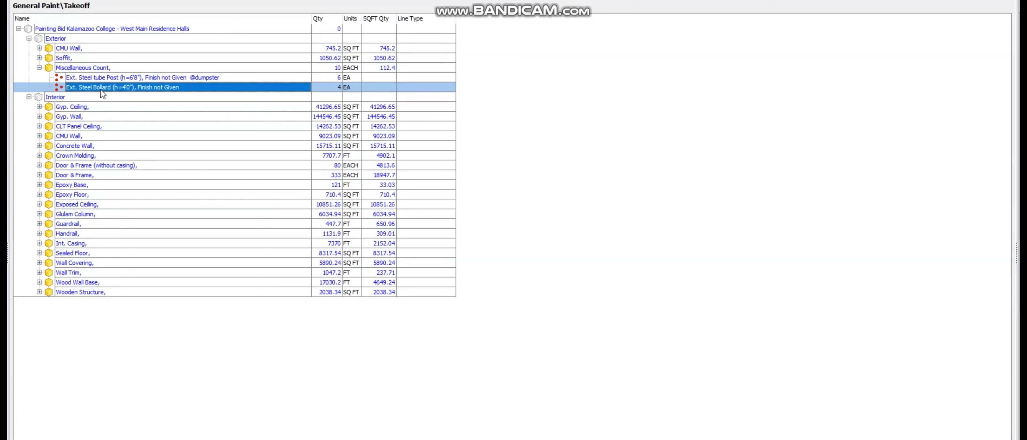
double_click(138, 87)
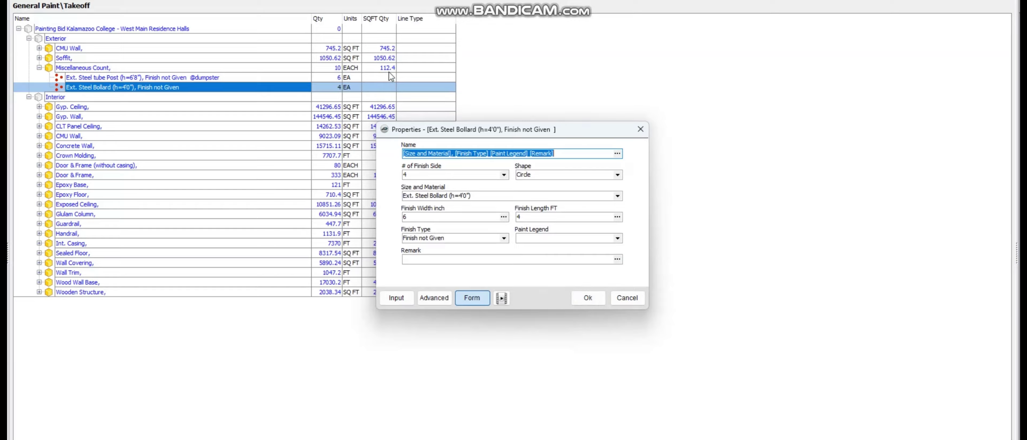
double_click(90, 79)
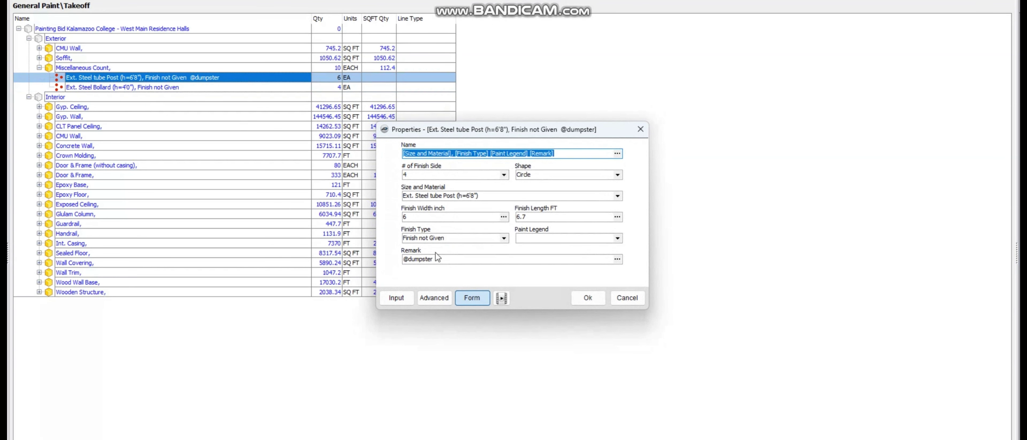
click(535, 216)
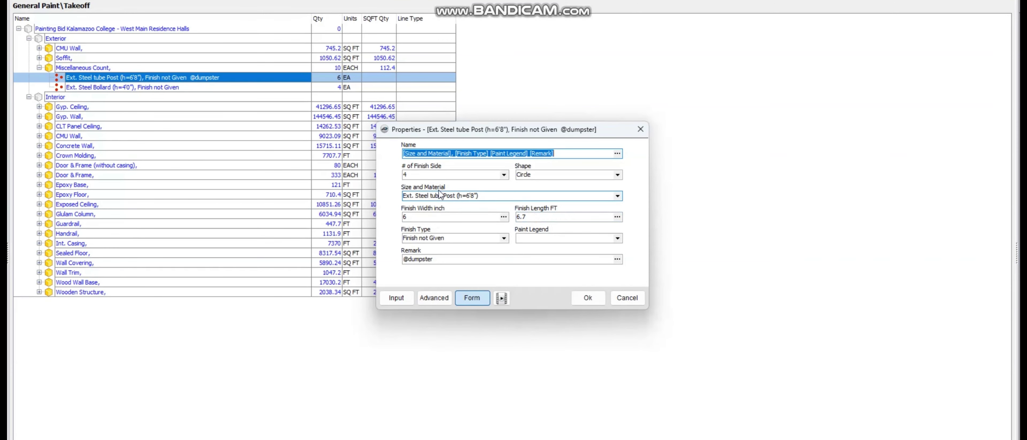
click(589, 297)
Step: View the formulas of the exterior Miscellaneous Count category and collapse its items
double_click(102, 68)
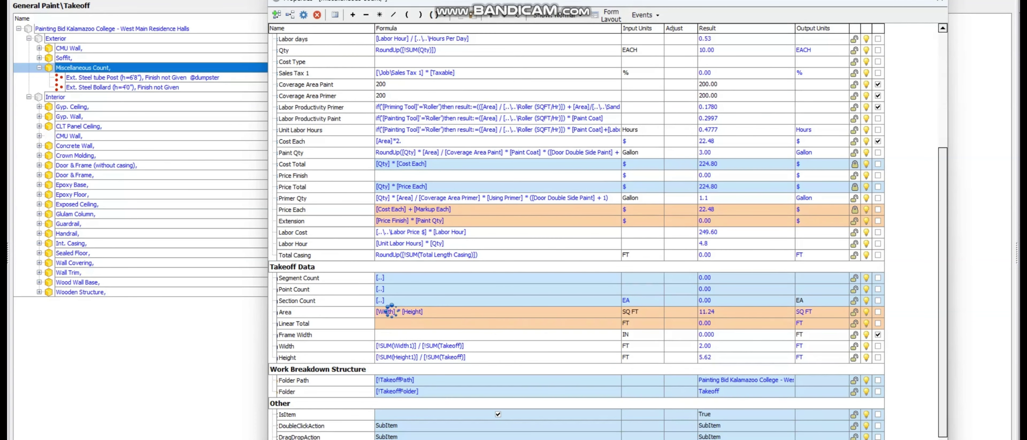
key(Escape)
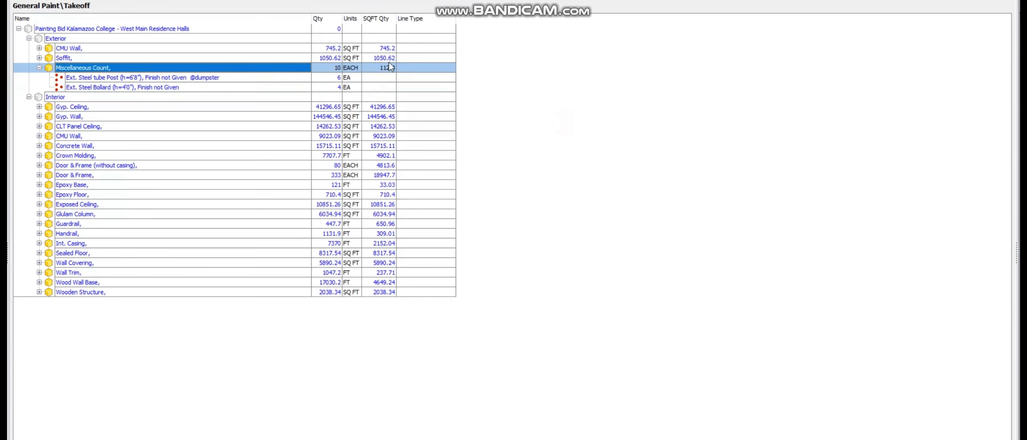
click(39, 67)
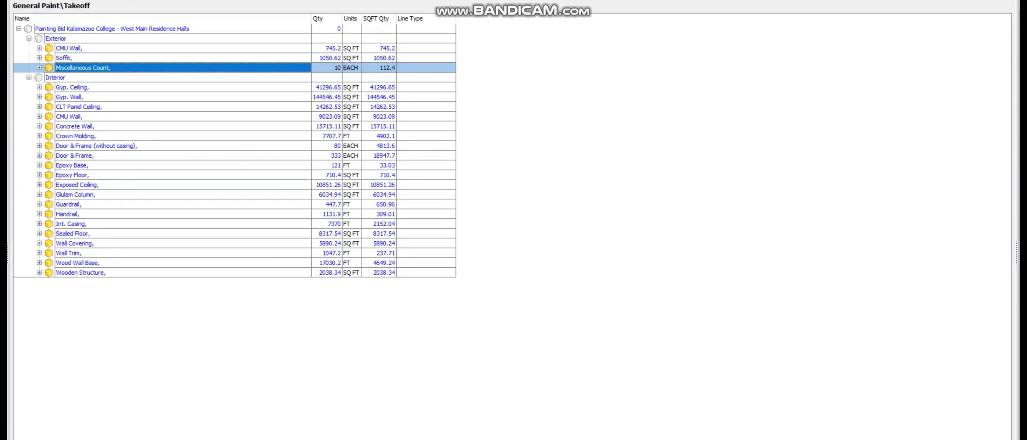
Step: Switch to Excel and look over the takeoff list in Sheet2 and the blank estimate sheet in the Surya_Painting_Engine workbook
mouse_move(344, 439)
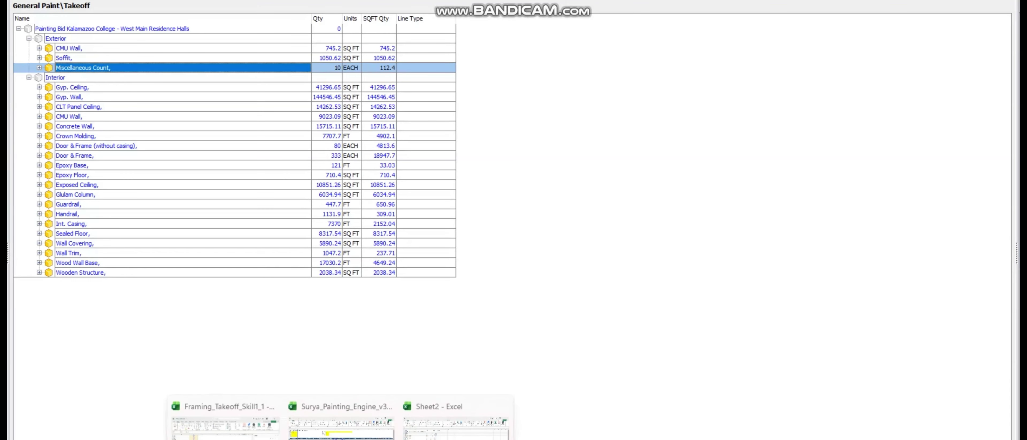
click(463, 429)
click(458, 329)
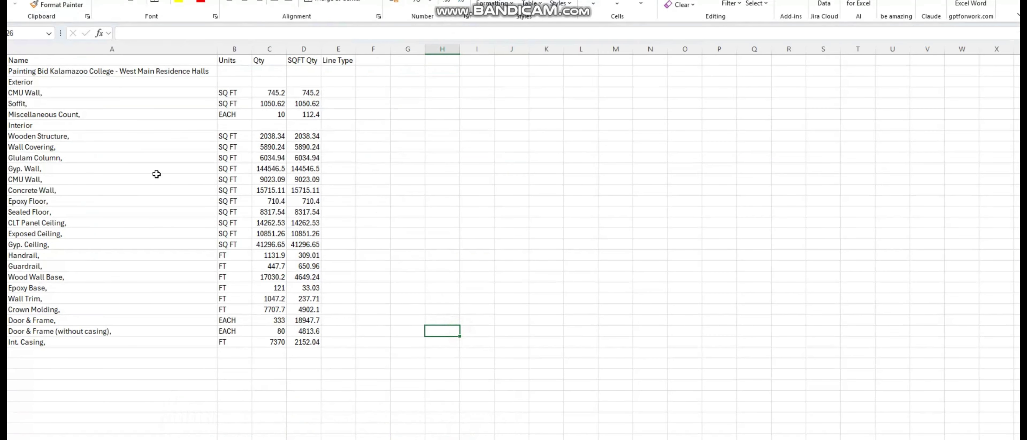
click(386, 243)
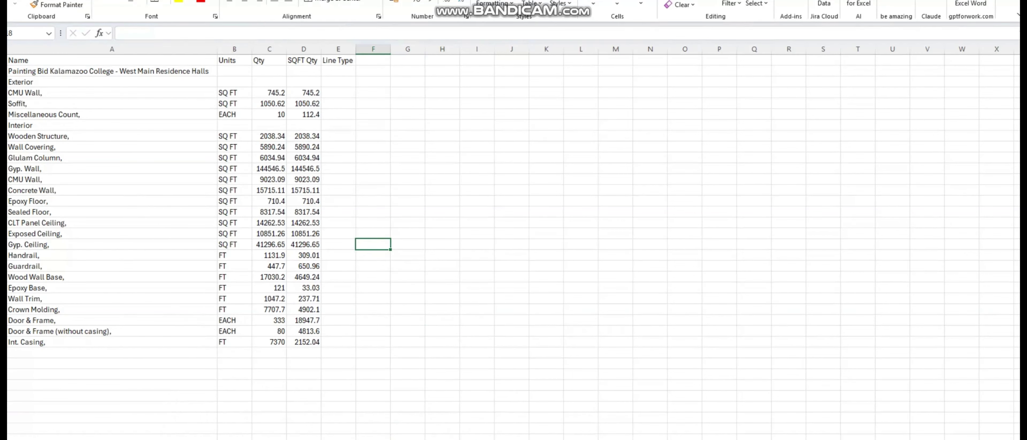
click(353, 426)
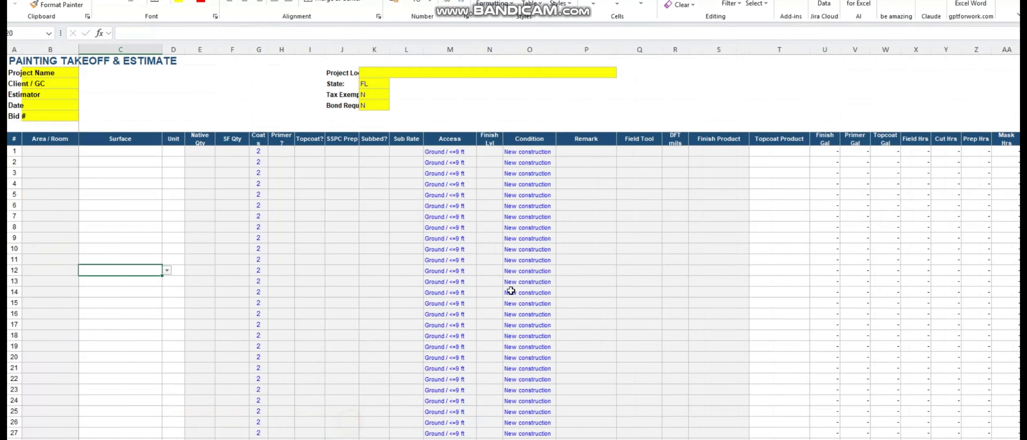
click(528, 284)
click(729, 280)
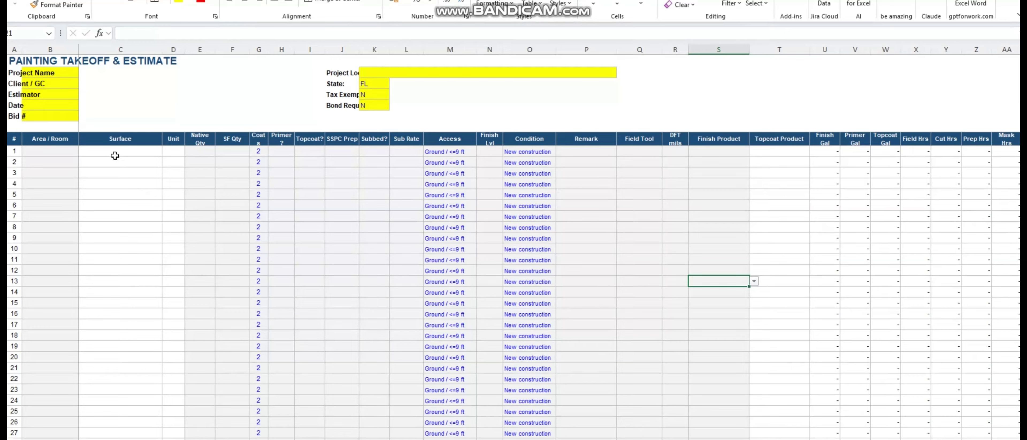
Step: Copy the takeoff names from Exterior through Int. Casing in Sheet2 into the estimate's Area / Room column, starting at row 1
key(alt+Tab)
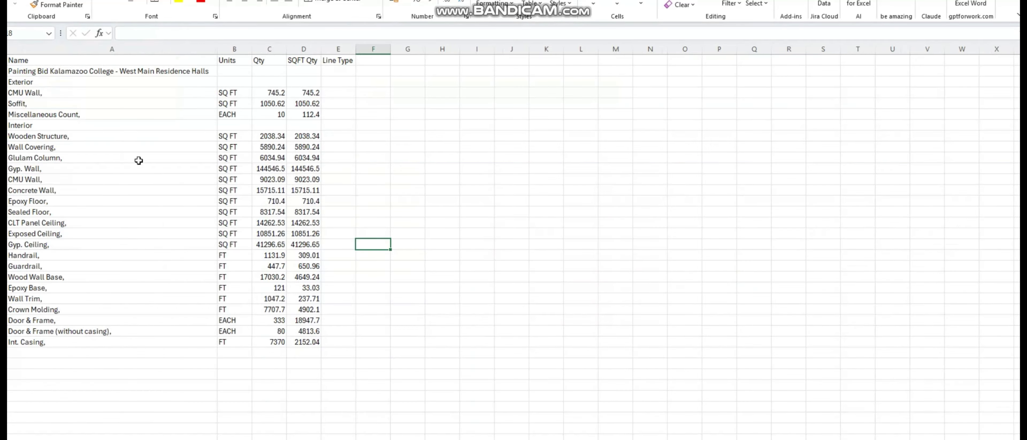
click(422, 221)
drag(45, 80, 52, 335)
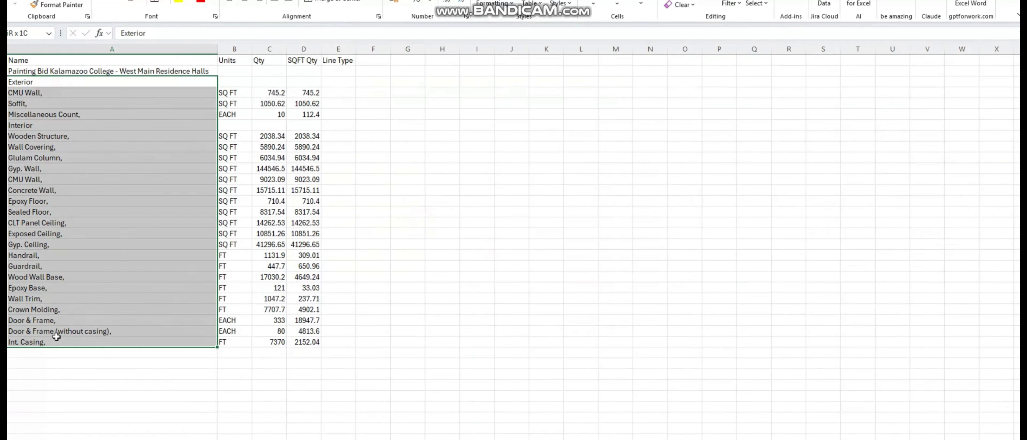
key(ctrl+c)
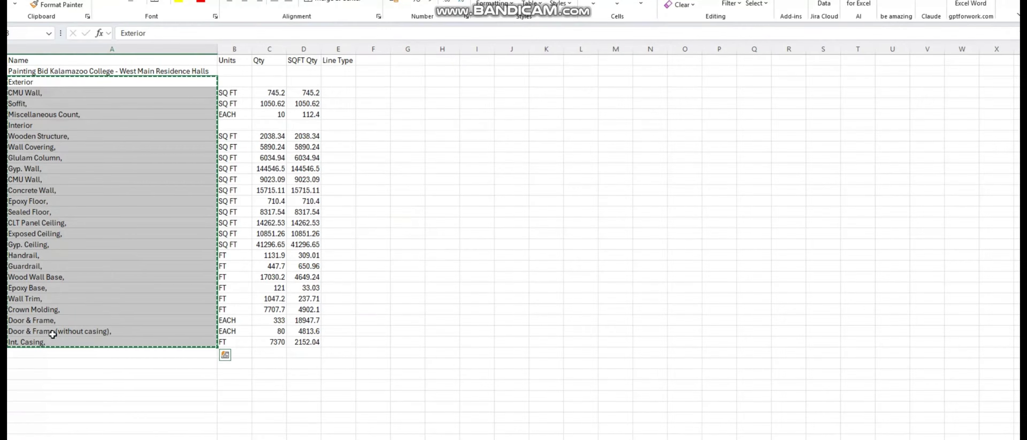
key(alt+Tab)
click(40, 149)
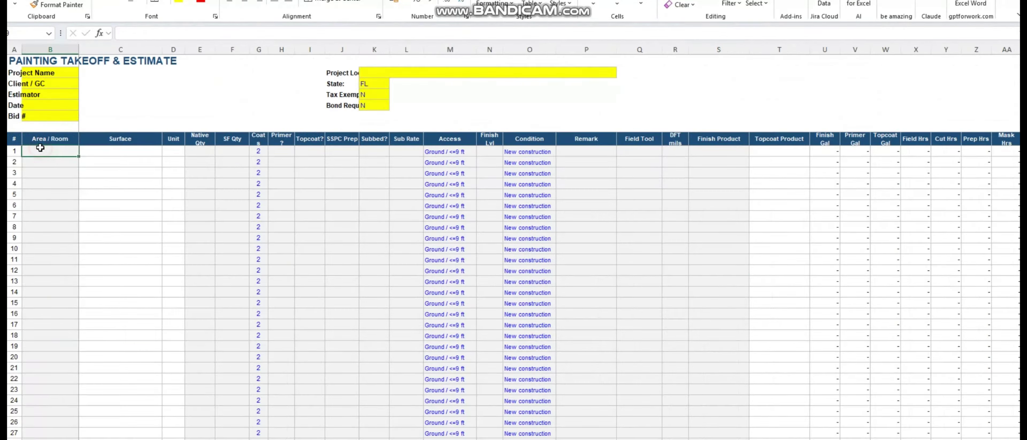
key(ctrl+v)
click(151, 292)
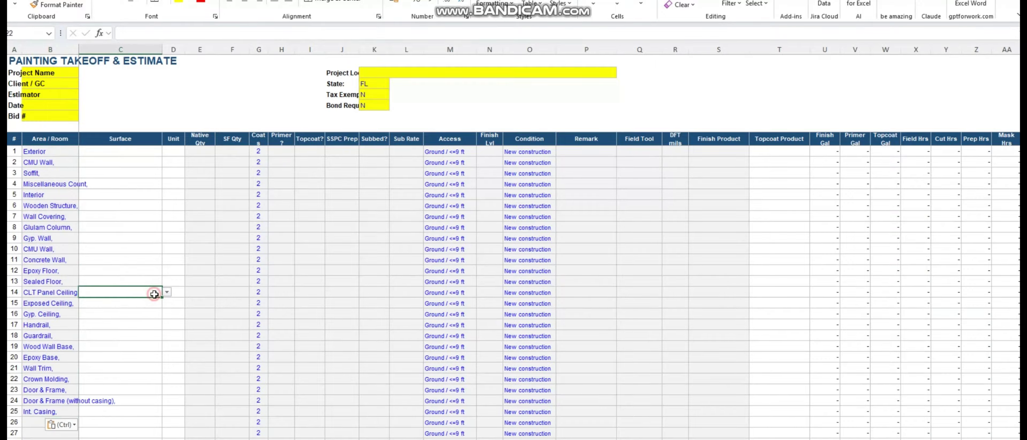
click(104, 415)
click(133, 162)
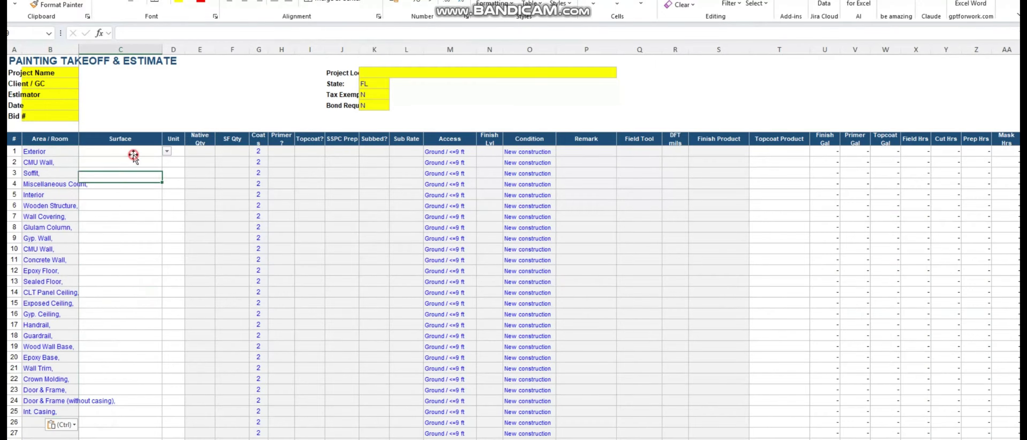
click(134, 155)
key(ctrl+Page_Up)
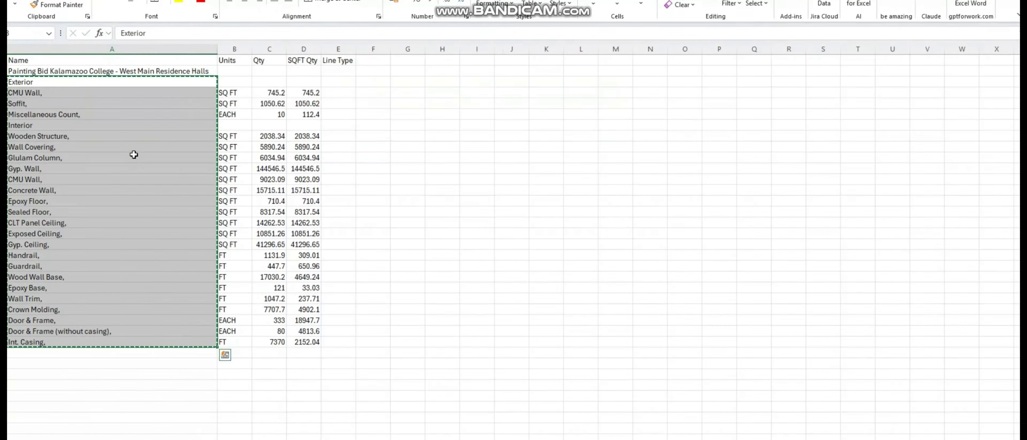
click(351, 222)
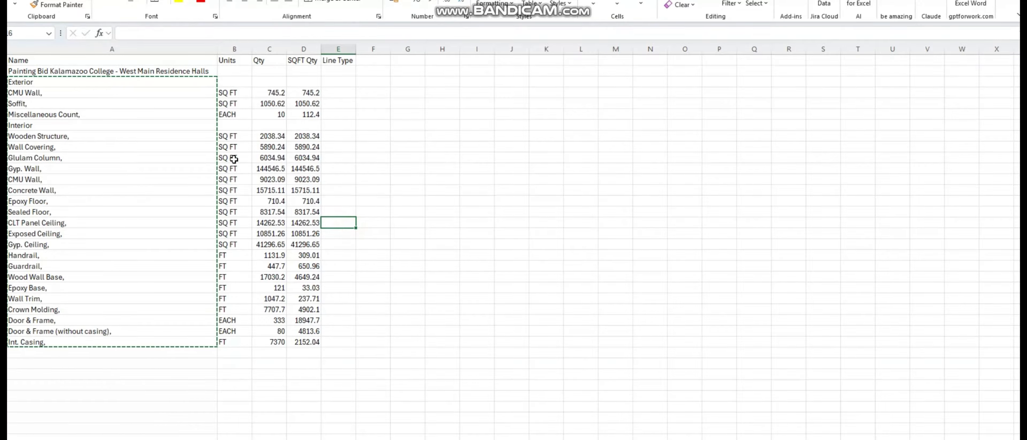
key(ctrl+Page_Down)
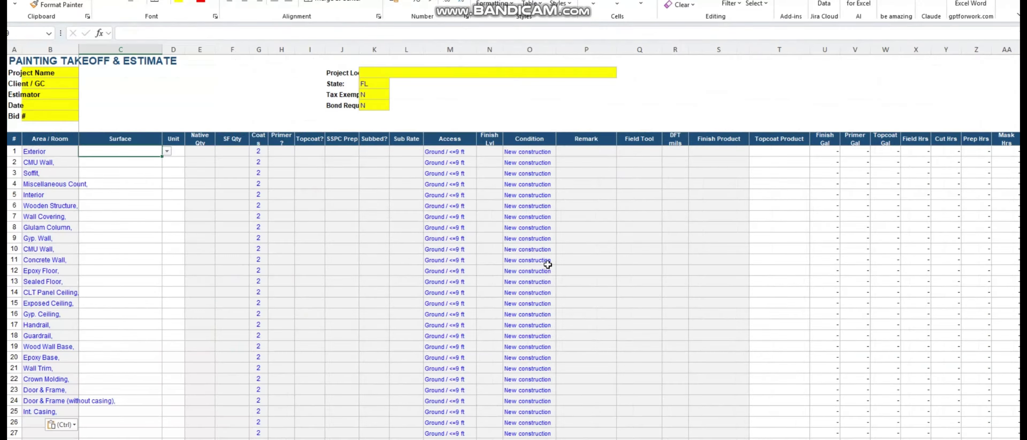
Step: Set the Surface of the exterior CMU Wall on line 2 to Walls - Masonry/CMU
click(119, 163)
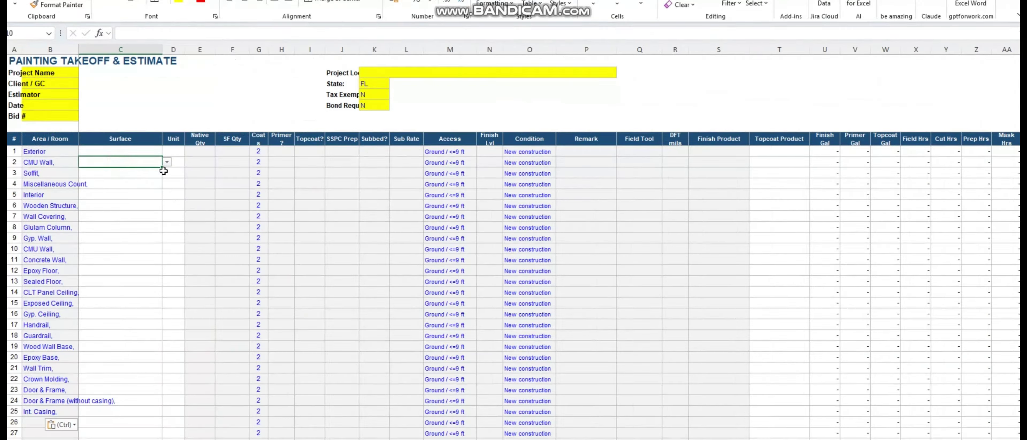
click(166, 163)
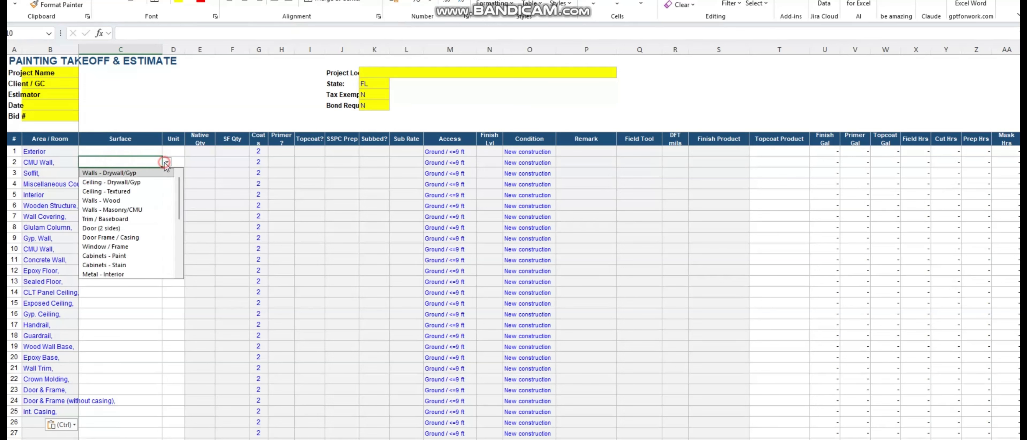
click(149, 208)
key(Return)
Step: Set the Surface of the exterior Soffit to Ext-Grade Gyp (DensGlass) and of Miscellaneous Count to Metal - Exterior
text(ext)
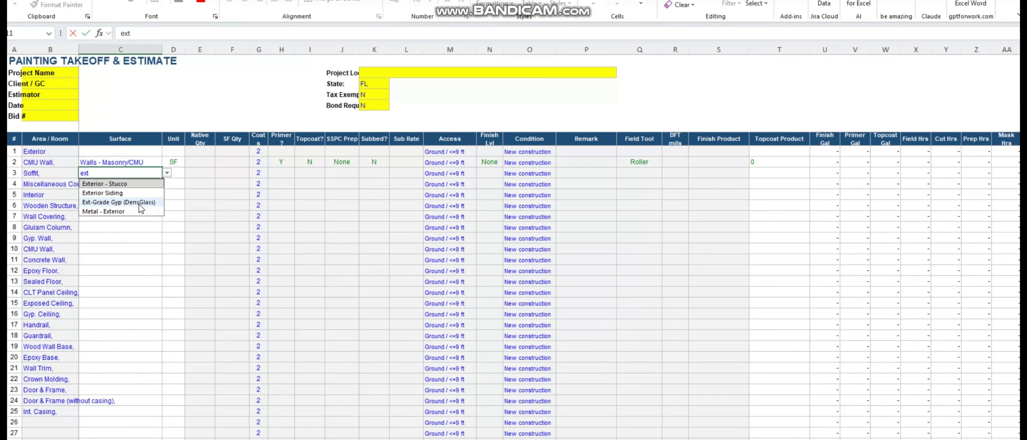
click(140, 202)
click(138, 184)
click(167, 184)
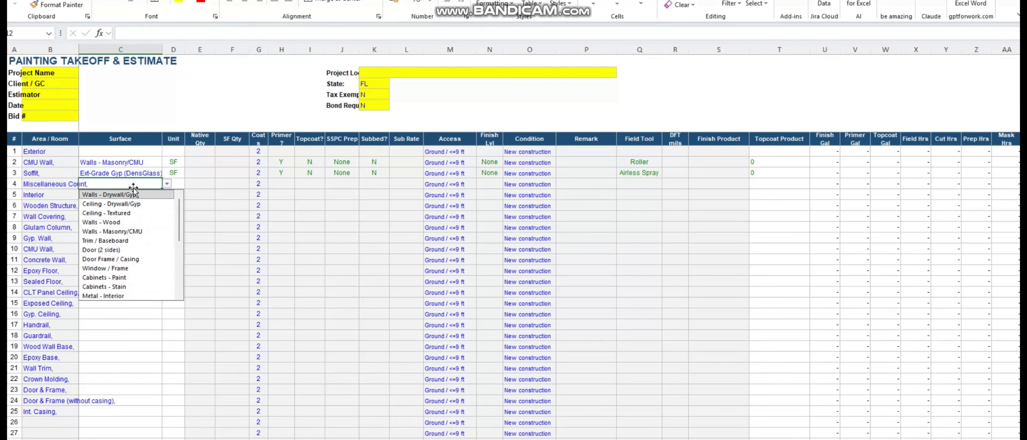
text(met)
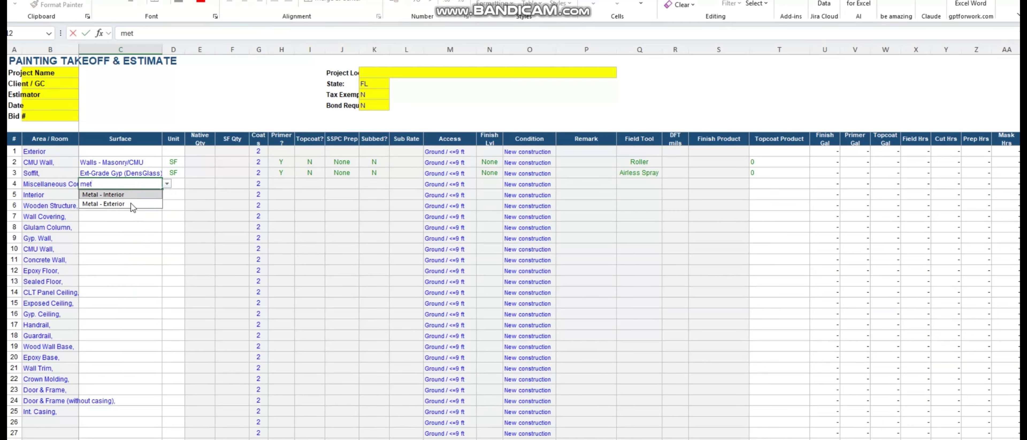
click(126, 204)
Step: Set the Surface of Wooden Structure to Walls - Wood and of Wall Covering to Wall Covering - Vinyl
click(147, 194)
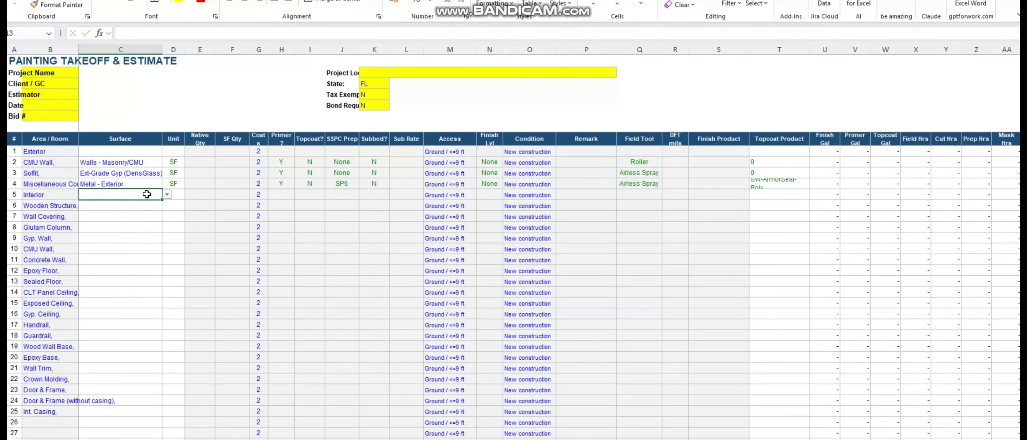
click(144, 205)
click(167, 205)
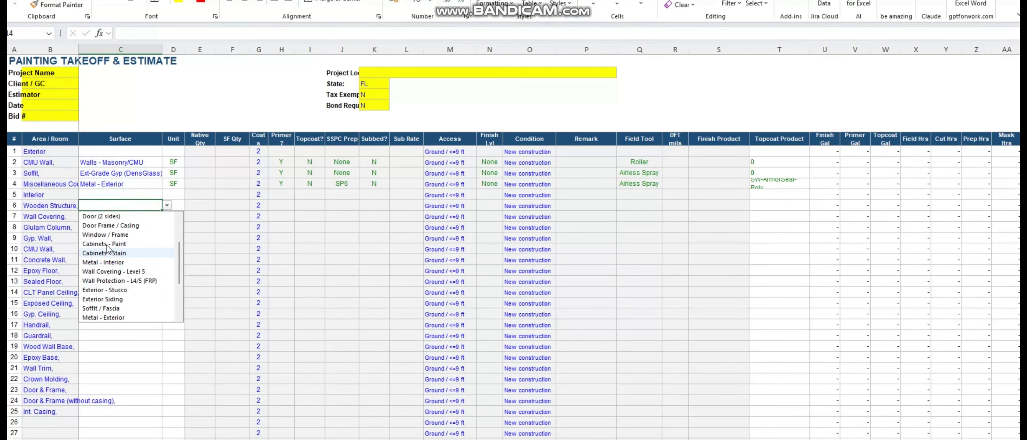
text(wa)
click(101, 225)
click(144, 216)
click(167, 215)
text(wall)
click(135, 273)
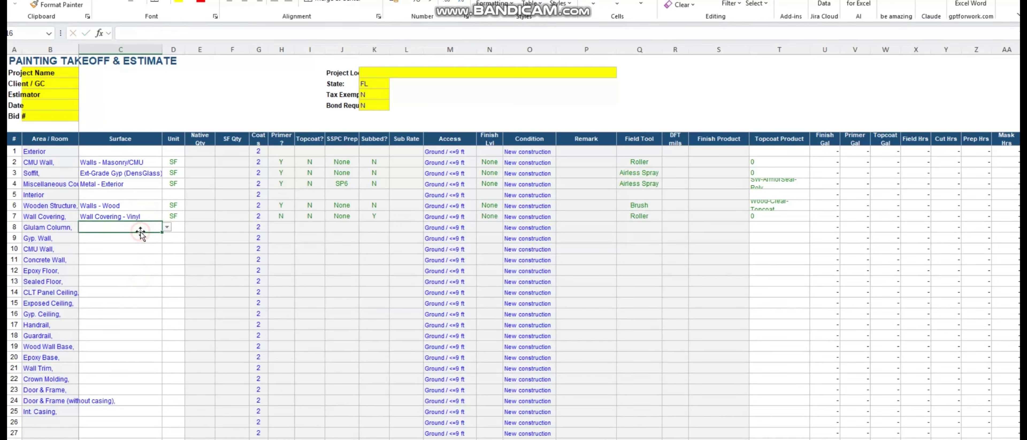
Step: Set the Surface of Glulam Column to Walls - Wood and of Gyp. Wall to Walls - Drywall/Gyp
click(142, 227)
click(167, 227)
click(122, 271)
click(123, 236)
click(167, 237)
click(165, 248)
Step: Set the Surface of the interior CMU Wall and Concrete Wall on lines 10 and 11 to Walls - Masonry/CMU
click(153, 248)
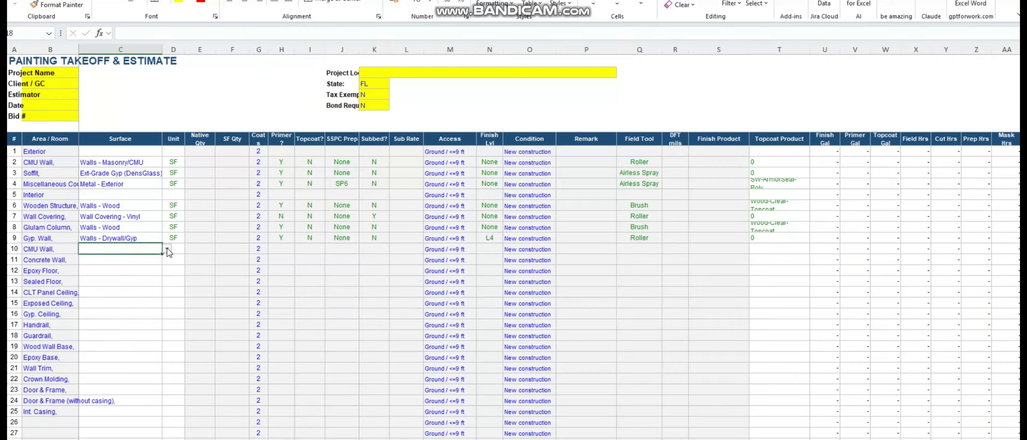
click(167, 248)
click(112, 296)
click(153, 260)
click(167, 259)
text(cmu)
click(136, 271)
Step: Set the Surface of the Epoxy Floor line to Epoxy Floor and of Sealed Floor to the Sealed Concrete - Clear option
click(135, 270)
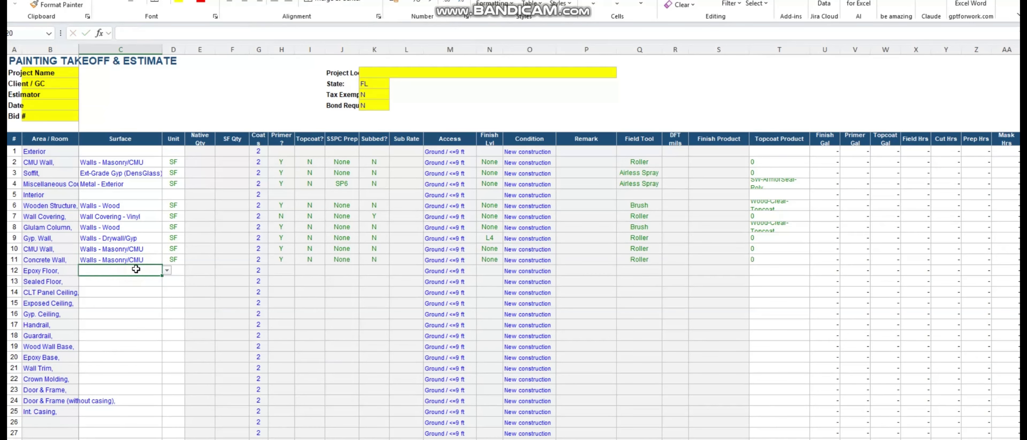
click(167, 271)
text(ep)
click(153, 281)
click(153, 281)
click(167, 281)
text(se)
click(144, 292)
Step: Set the Surface of CLT Panel Ceiling on line 14 to Ceiling - Textured
click(154, 292)
click(167, 292)
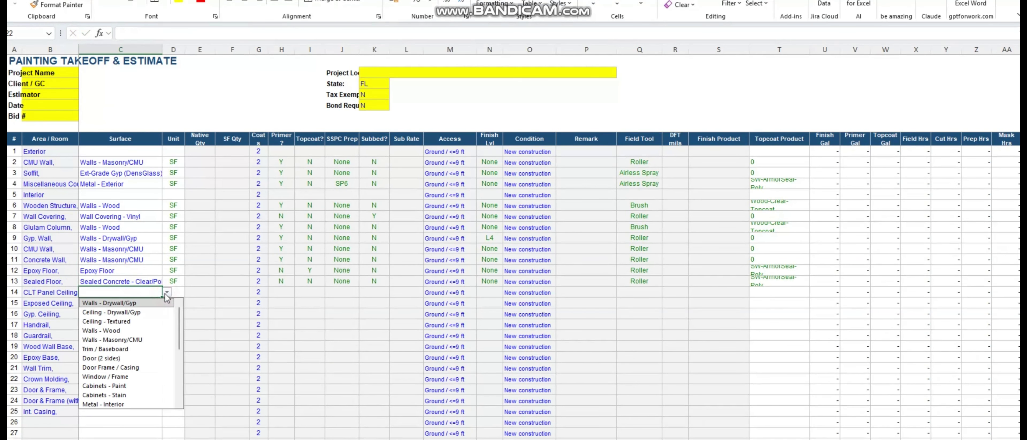
text(te)
click(142, 303)
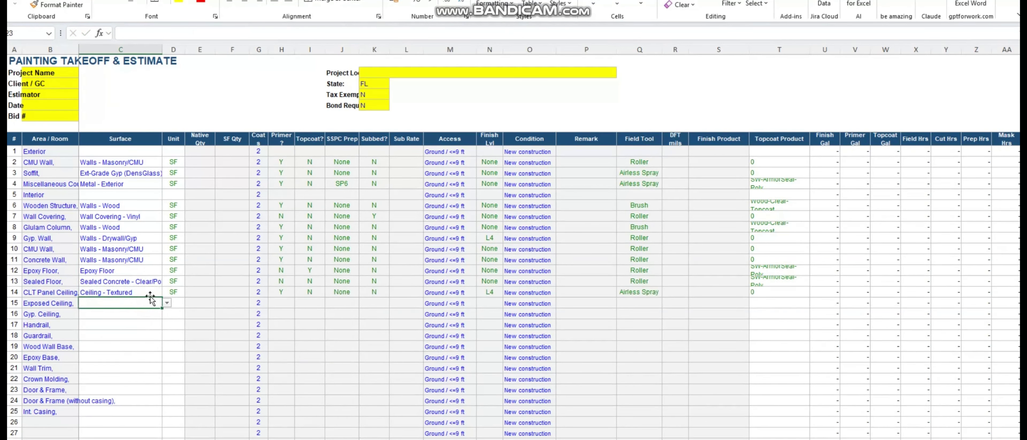
Step: Change the Surface of CLT Panel Ceiling on line 14 to Walls - Wood
click(167, 292)
click(164, 293)
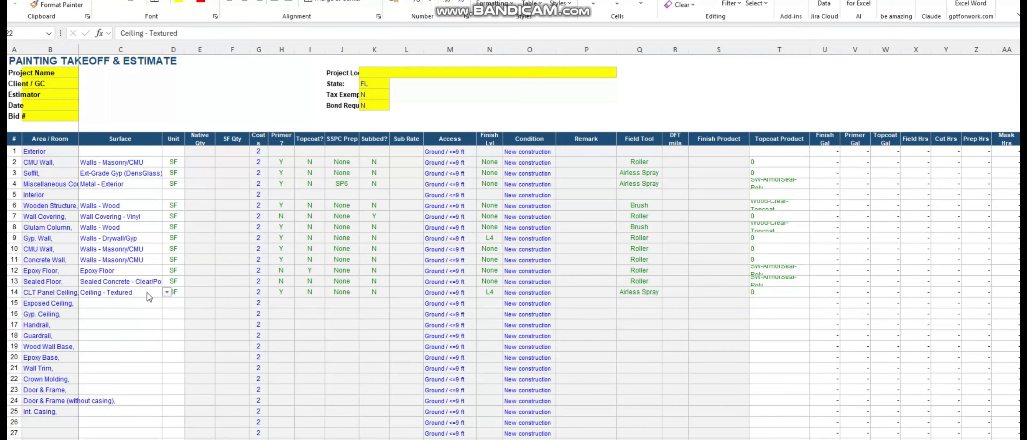
click(167, 293)
text(wood)
click(143, 303)
text(cei)
key(BackSpace)
key(BackSpace)
key(BackSpace)
text(w)
click(101, 311)
Step: Set the Surface of Exposed Ceiling to Steel Deck / Exposed - Dry Fall and of Gyp. Ceiling to Ceiling - Drywall/Gyp
click(120, 303)
click(167, 303)
click(114, 406)
click(168, 303)
click(123, 396)
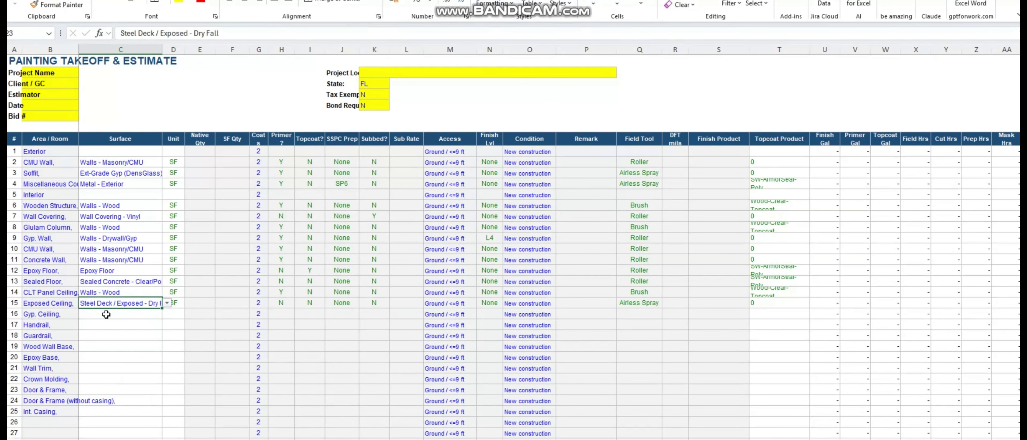
click(122, 315)
click(167, 313)
click(116, 334)
Step: Set the Surface of Handrail to Metal - Interior and fill the same surface down to Guardrail
click(120, 324)
click(167, 324)
click(137, 355)
click(153, 335)
key(ctrl+d)
Step: Set the Surface of Wood Wall Base to Trim / Baseboard and of Epoxy Base to Epoxy Cove Base
click(147, 348)
click(168, 346)
click(124, 403)
click(154, 355)
click(167, 357)
click(167, 357)
text(epo)
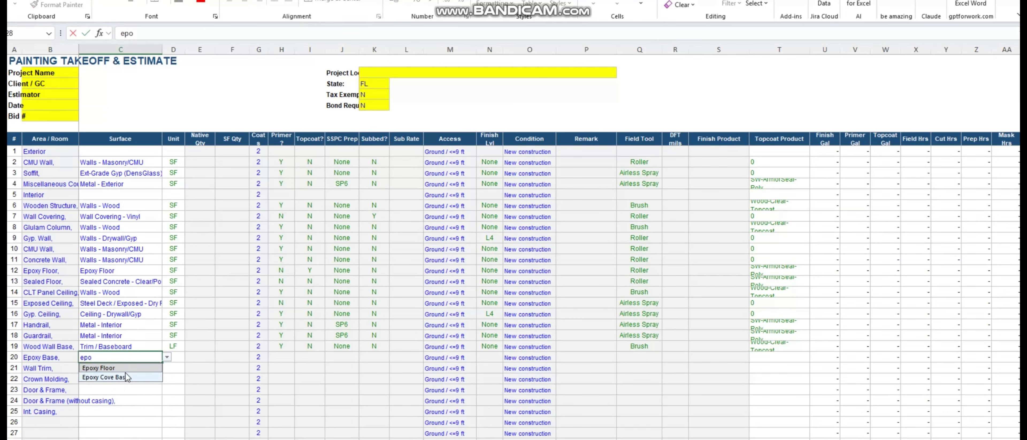
click(126, 377)
Step: Set the Surface of Wall Trim on line 21 to Trim / Baseboard
click(155, 368)
click(167, 368)
click(123, 425)
Step: Set the Surface of Crown Molding on line 22 to Door Frame / Casing
click(155, 379)
click(167, 379)
click(124, 436)
Step: Check the items under Crown Molding in the takeoff program, collapse them, and return to the Excel estimate
key(alt+Tab)
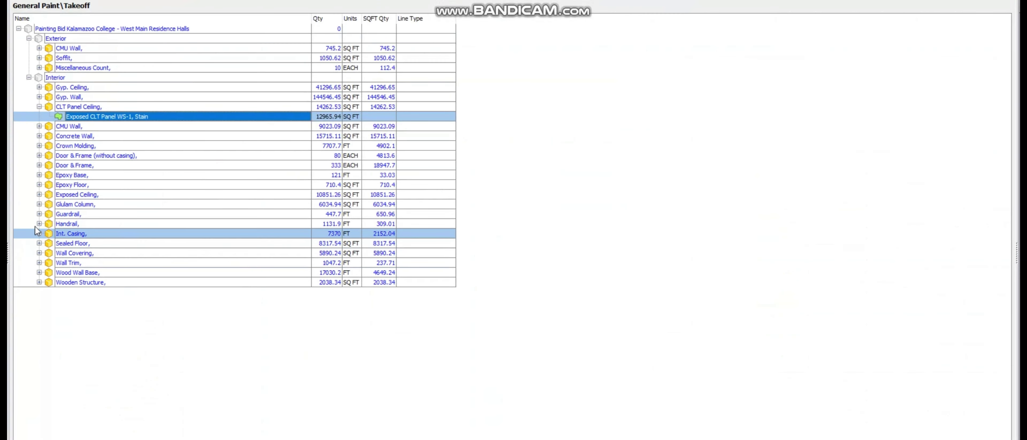
click(39, 146)
click(39, 146)
key(alt+Tab)
Step: Change the Surface of Crown Molding on line 22 to Cabinets - Paint
click(166, 379)
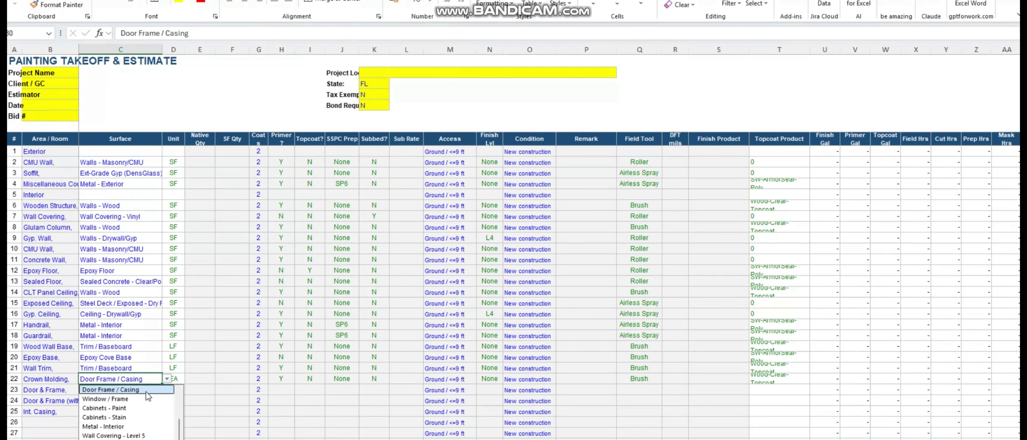
click(137, 398)
click(167, 379)
scroll(137, 418, down, 2)
click(137, 418)
Step: Set the Surface of Door & Frame on line 23 to Metal - Interior
scroll(147, 381, down, 1)
click(155, 357)
click(167, 357)
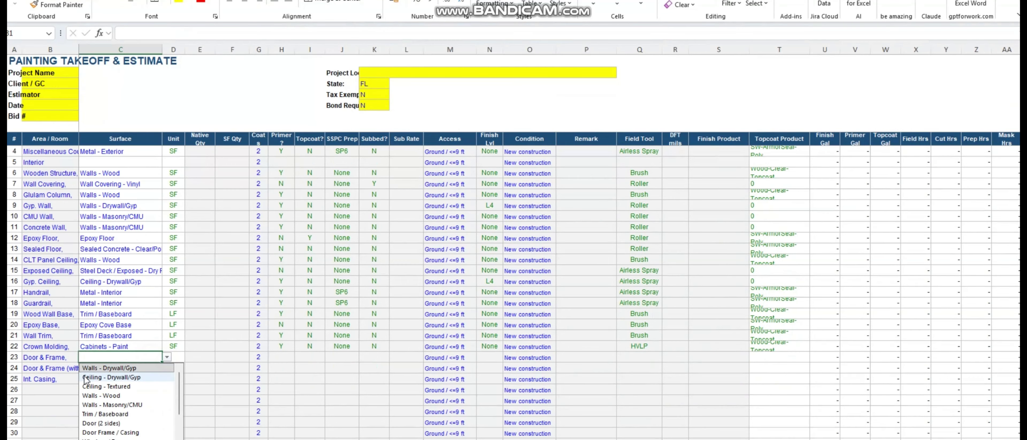
double_click(107, 359)
text(door)
key(BackSpace)
key(BackSpace)
key(BackSpace)
key(BackSpace)
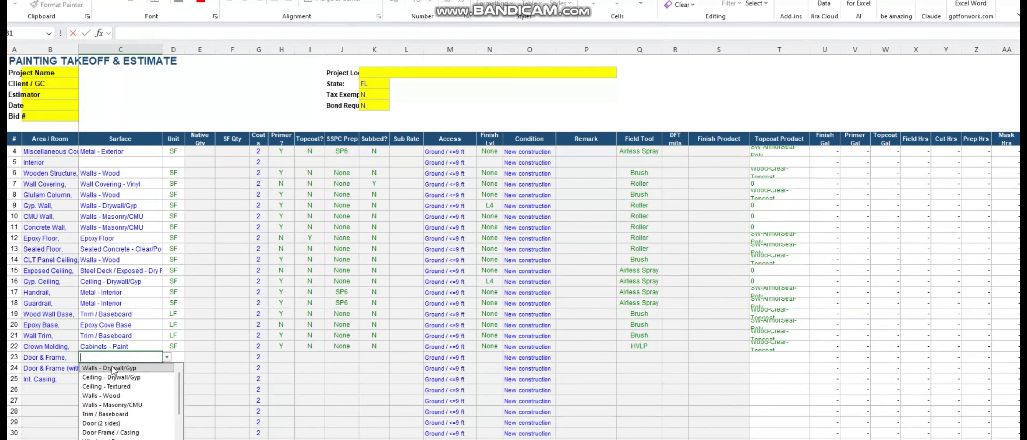
text(met)
click(111, 367)
Step: Set the Surface of Door & Frame (without casing) on line 24 to Door (2 sides)
click(111, 367)
click(167, 368)
text(door)
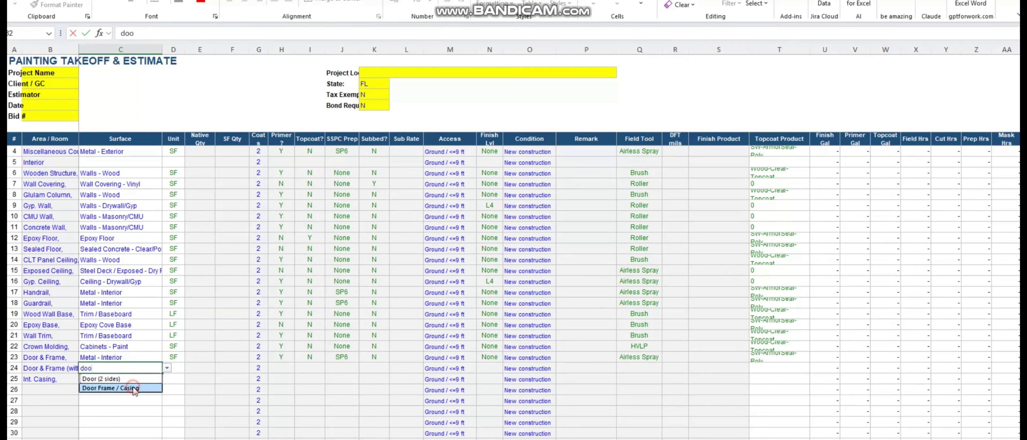
click(135, 388)
click(167, 368)
text(door)
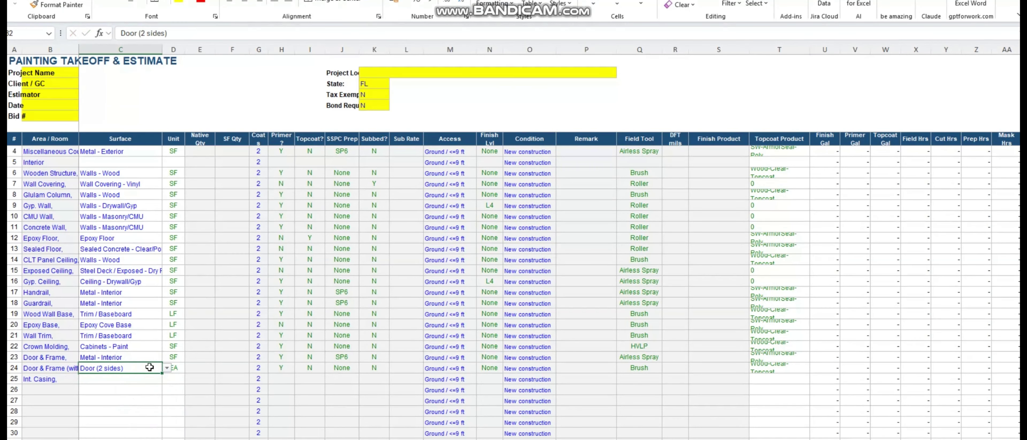
Step: Set the Surface of Int. Casing on line 25 to Cabinets - Stain
key(Return)
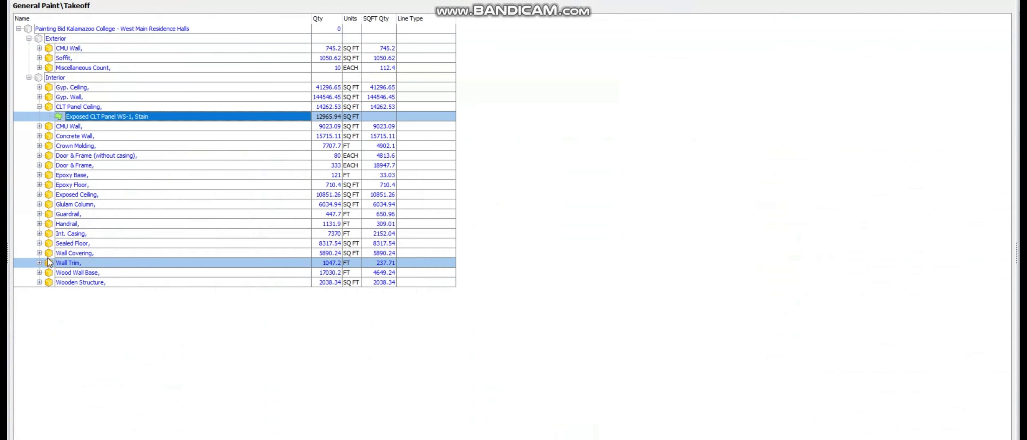
click(167, 379)
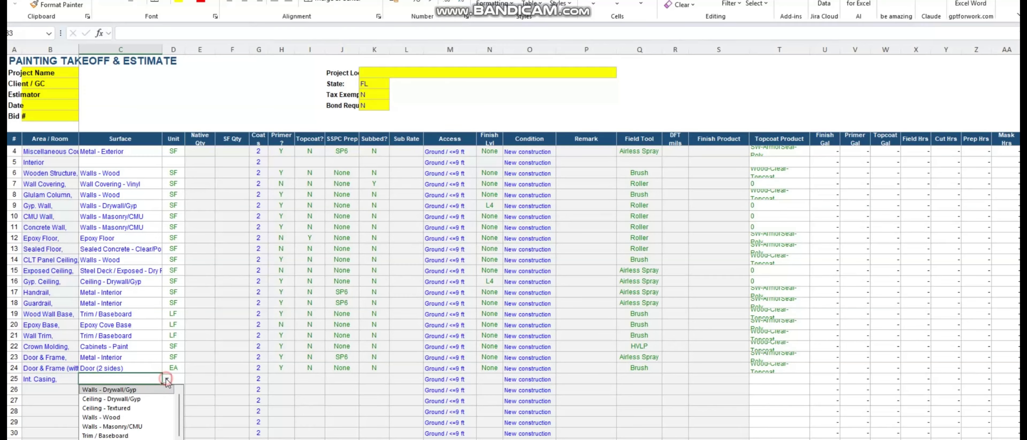
text(cab)
click(142, 399)
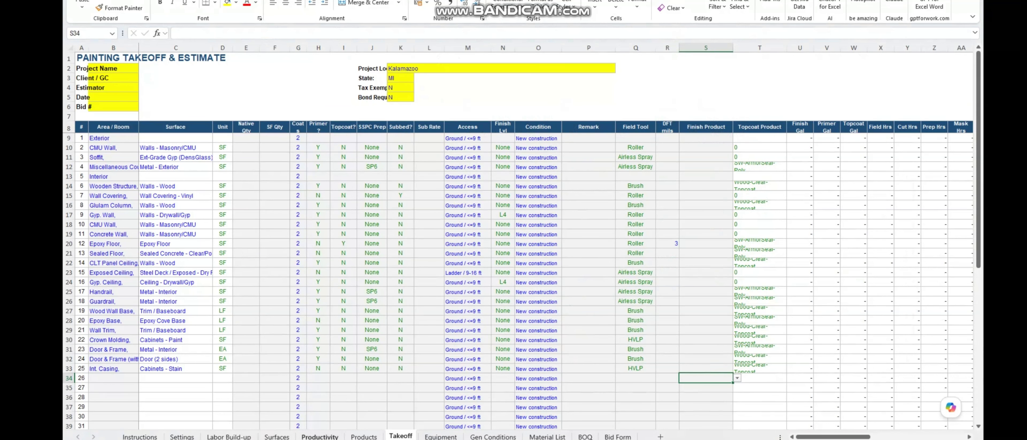
Step: Copy the Units, Qty and SQFT Qty of CMU Wall through Int. Casing from Sheet2 into the estimate's Unit, Native Qty and SF Qty columns
mouse_move(319, 439)
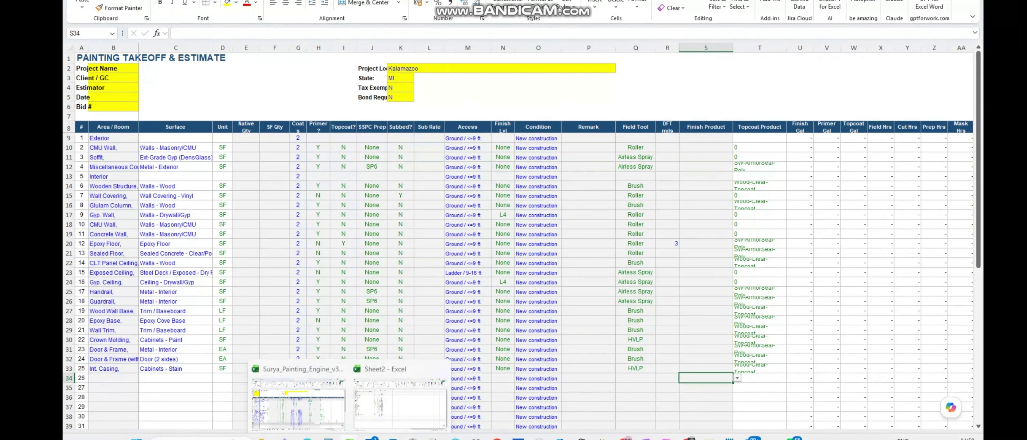
click(379, 403)
drag(272, 89, 342, 307)
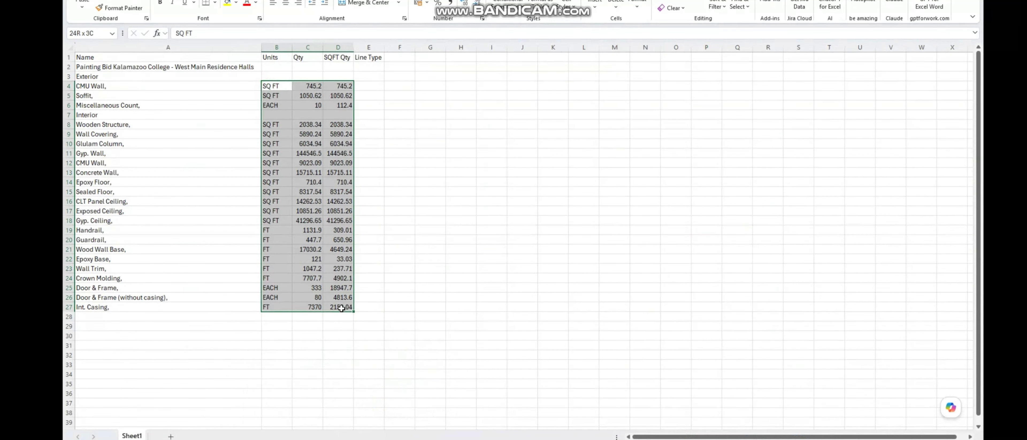
key(ctrl+c)
key(alt+Tab)
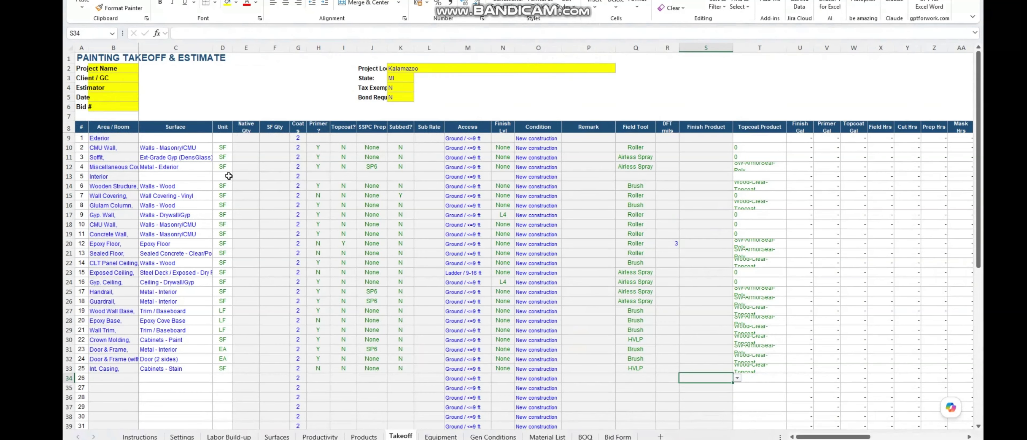
click(224, 148)
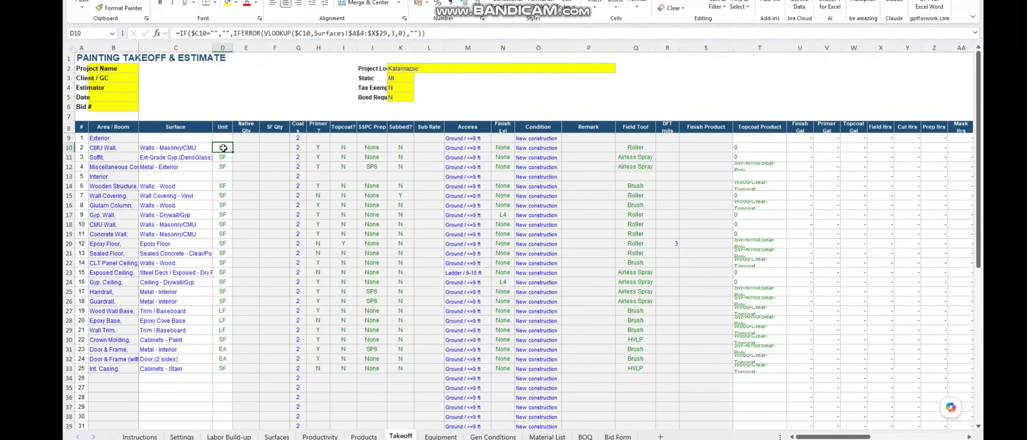
key(ctrl+v)
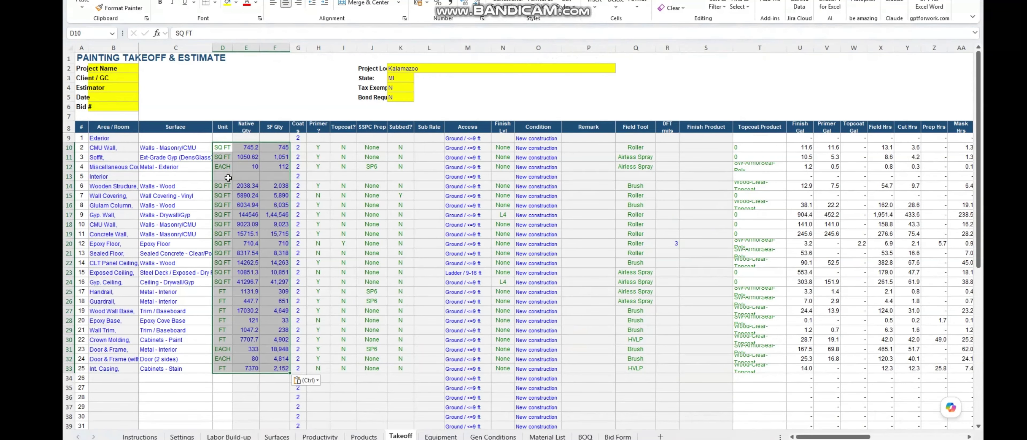
click(247, 316)
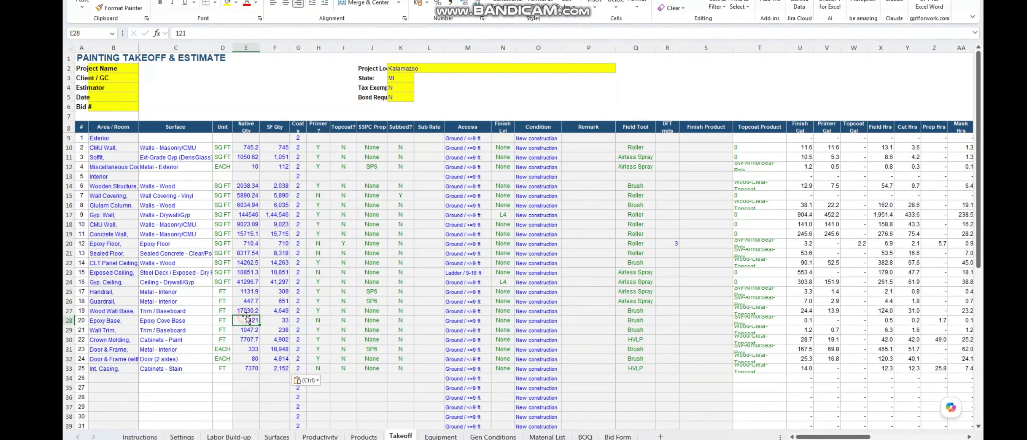
key(alt+Tab)
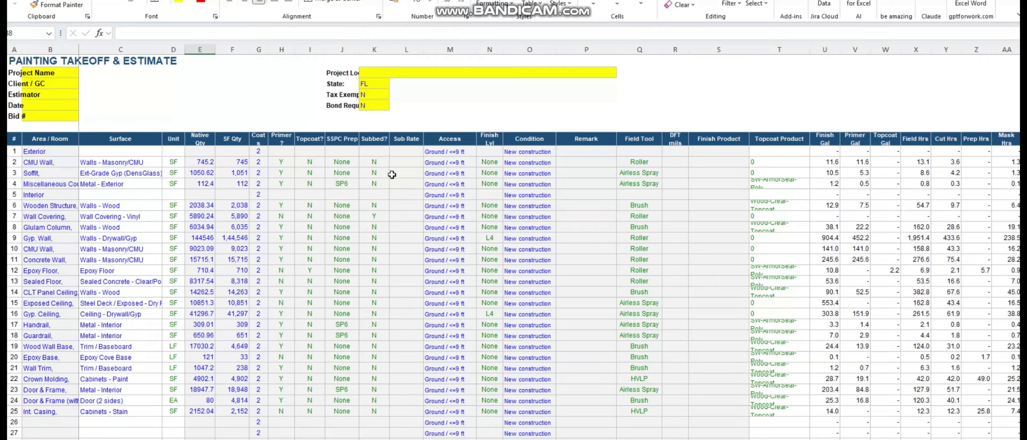
Step: Review the Subbed? formula and its options for Wall Covering on line 7
click(372, 216)
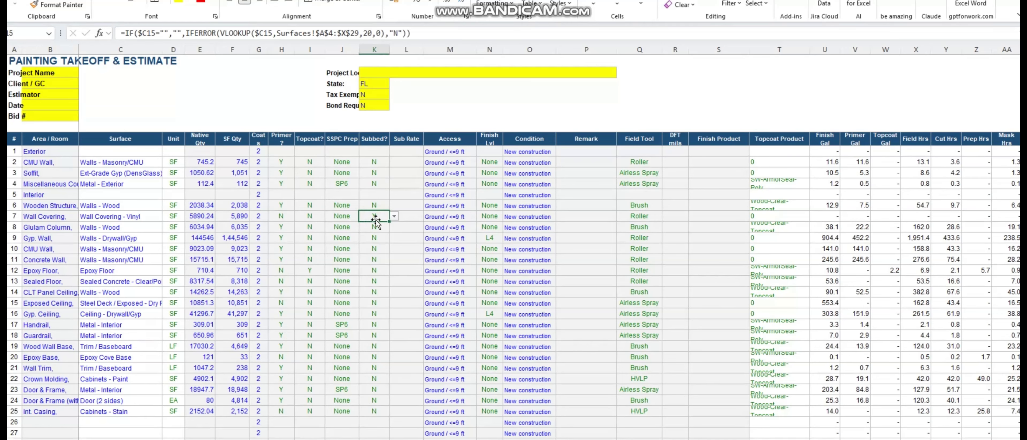
click(398, 216)
click(397, 216)
Step: Review the Access options for Gyp. Wall on line 9 and the Field Tool formula for Handrail on line 17
click(470, 238)
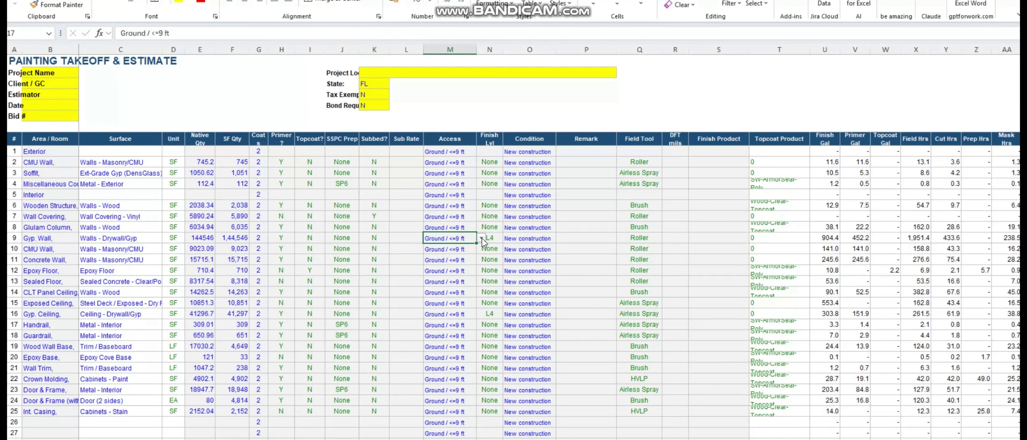
click(481, 238)
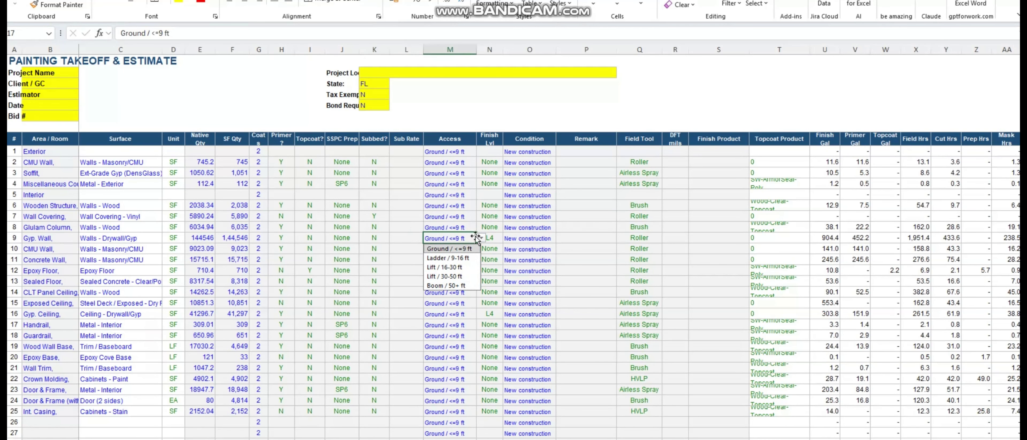
click(492, 262)
key(ctrl+Down)
scroll(475, 260, up, 8)
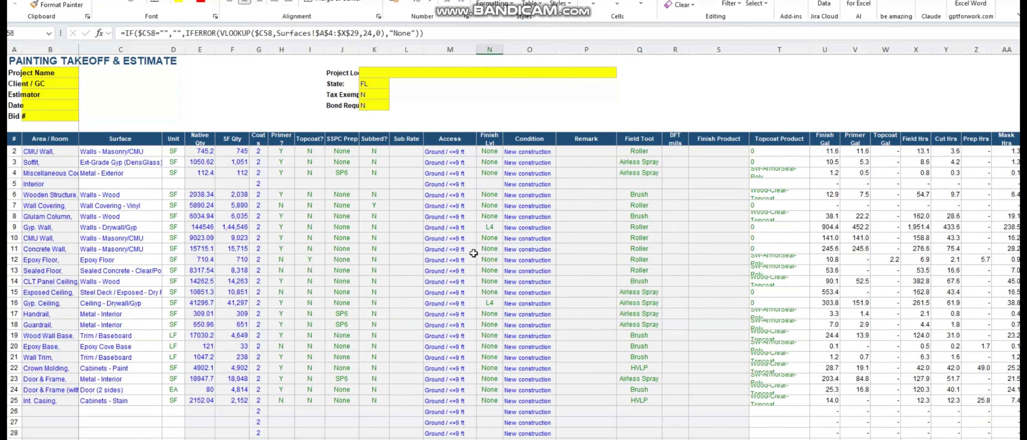
scroll(473, 253, up, 1)
click(456, 269)
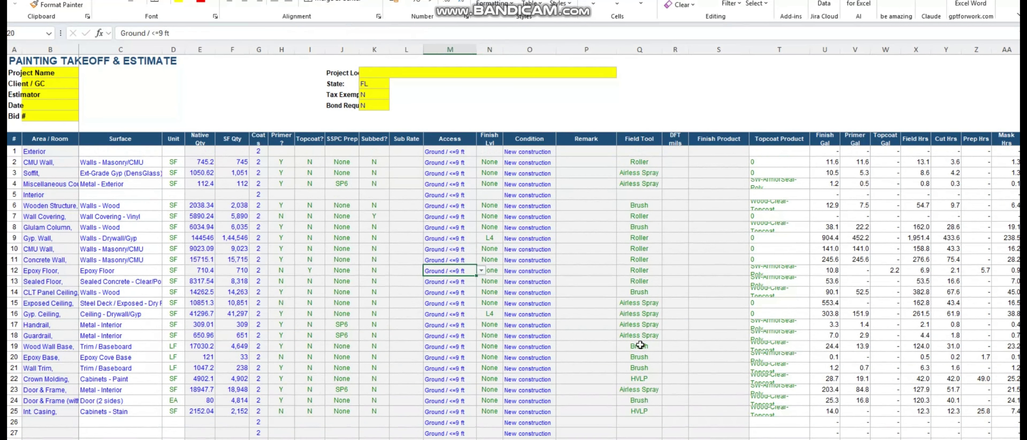
click(655, 324)
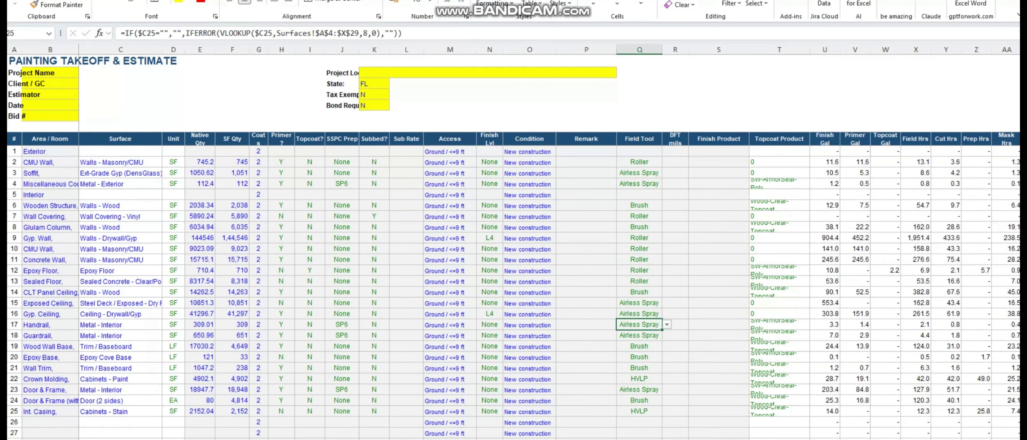
Step: Open the Settings sheet and review the Global Assumptions rates and the Application Tools waste percentages
scroll(195, 243, up, 20)
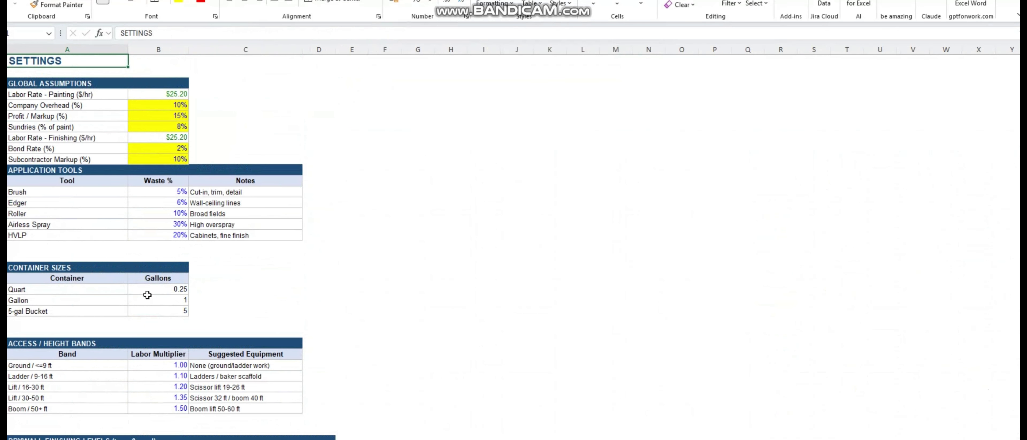
click(459, 260)
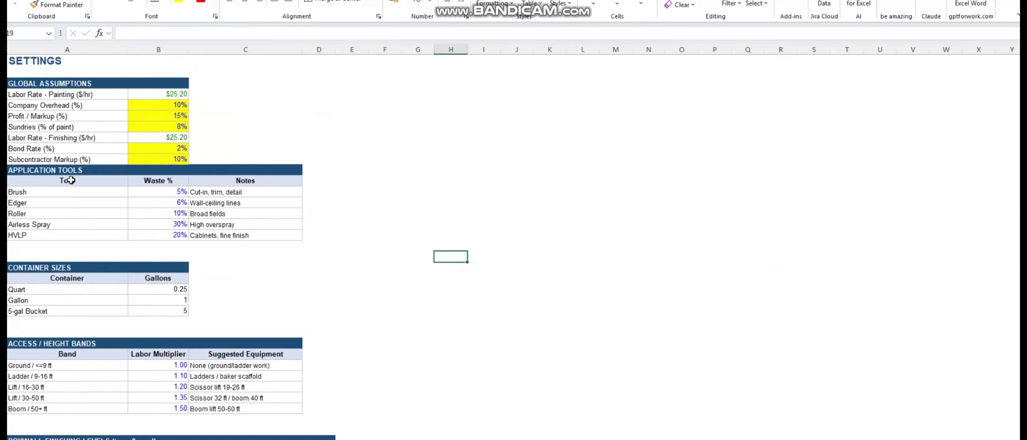
scroll(70, 181, down, 1)
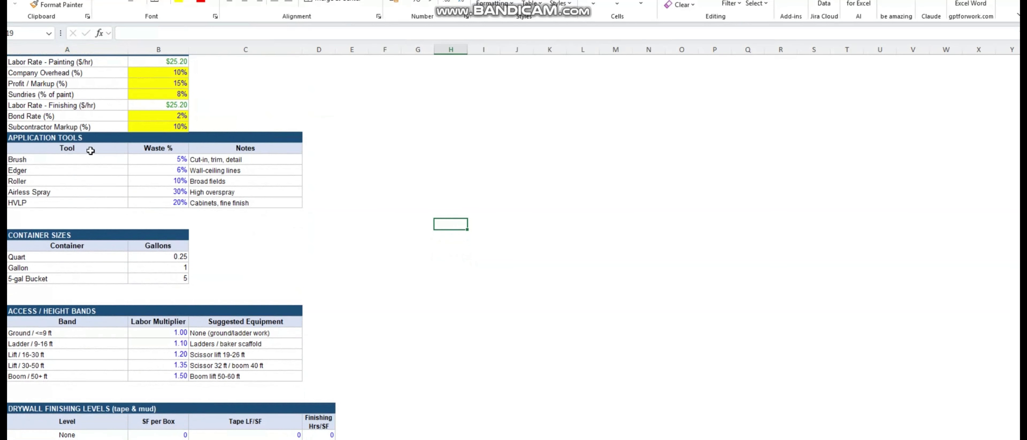
scroll(69, 218, up, 1)
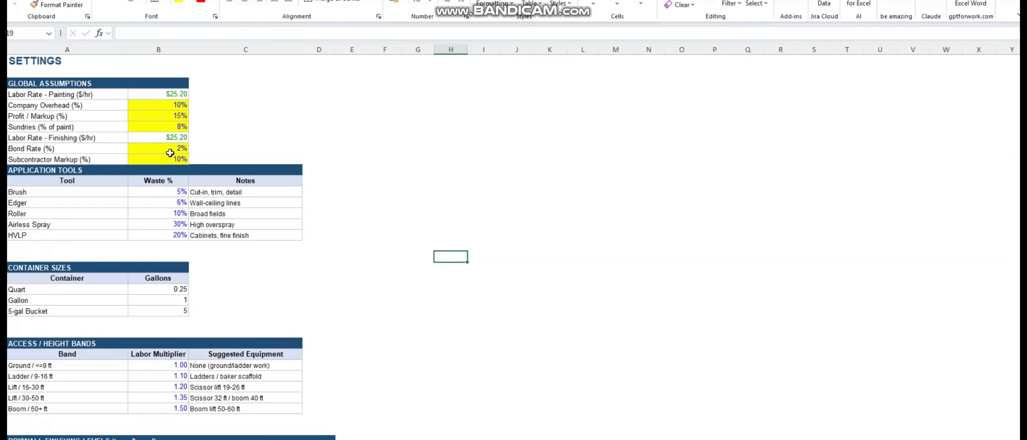
click(278, 147)
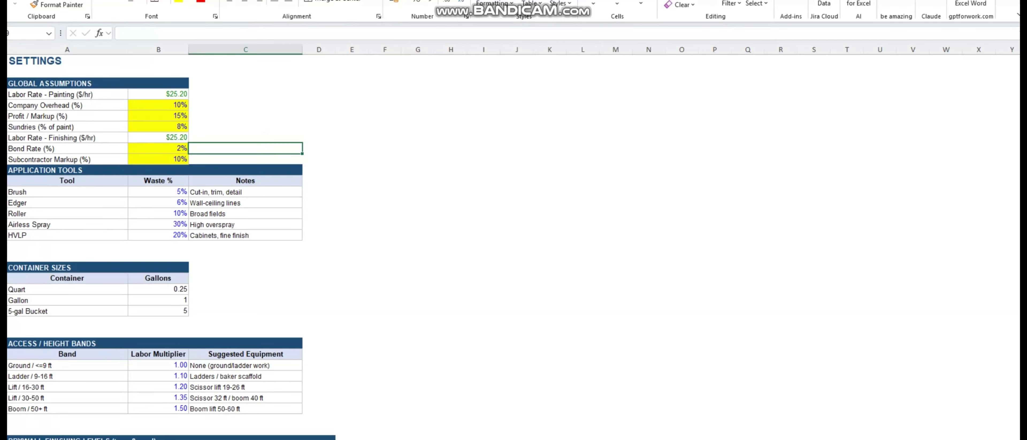
scroll(195, 409, down, 2)
scroll(204, 382, up, 1)
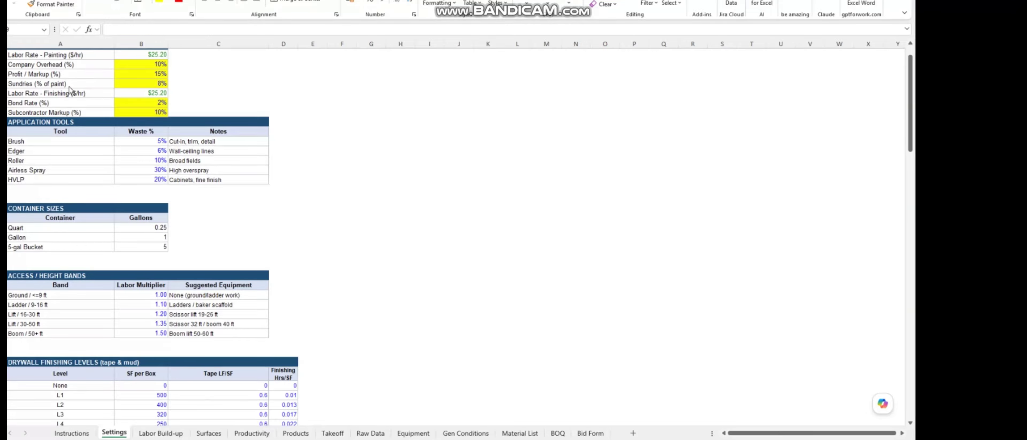
scroll(76, 103, up, 1)
scroll(104, 161, down, 2)
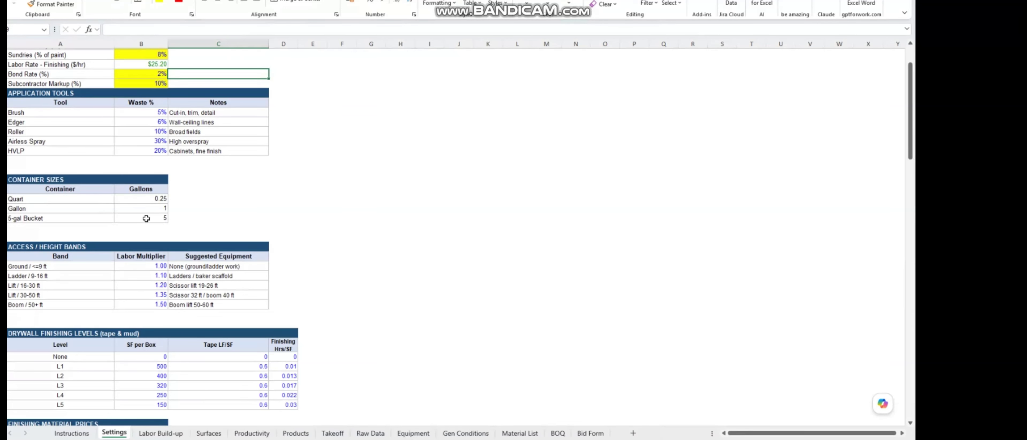
Step: Review the Access / Height Bands, Drywall Finishing Levels and Finishing Material Prices tables on the Settings sheet
scroll(146, 218, down, 1)
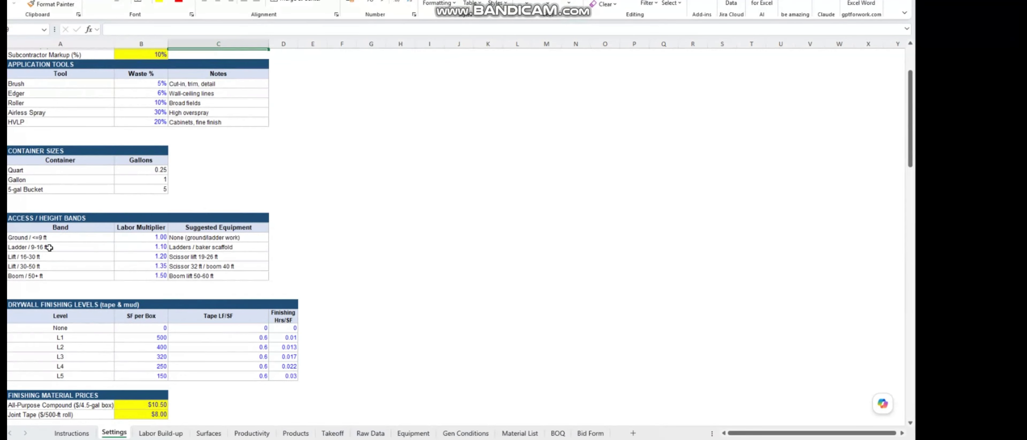
scroll(105, 254, up, 3)
scroll(105, 254, down, 4)
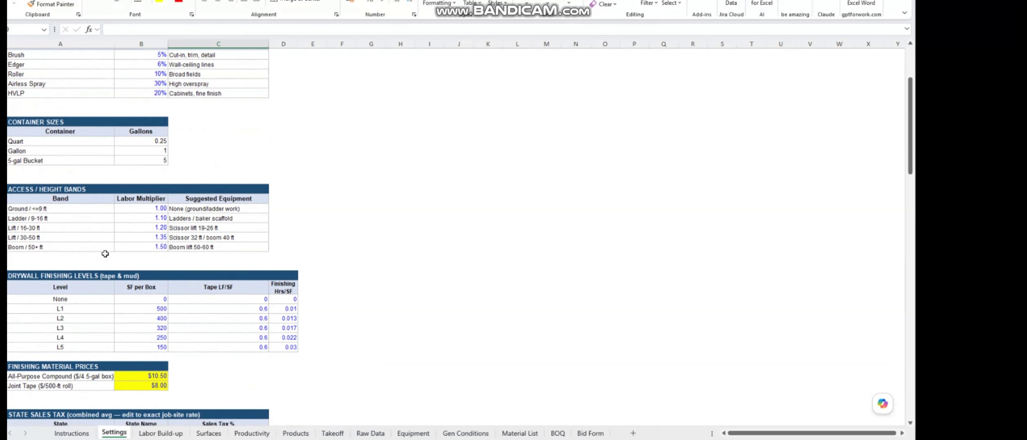
scroll(113, 240, up, 1)
scroll(114, 240, down, 3)
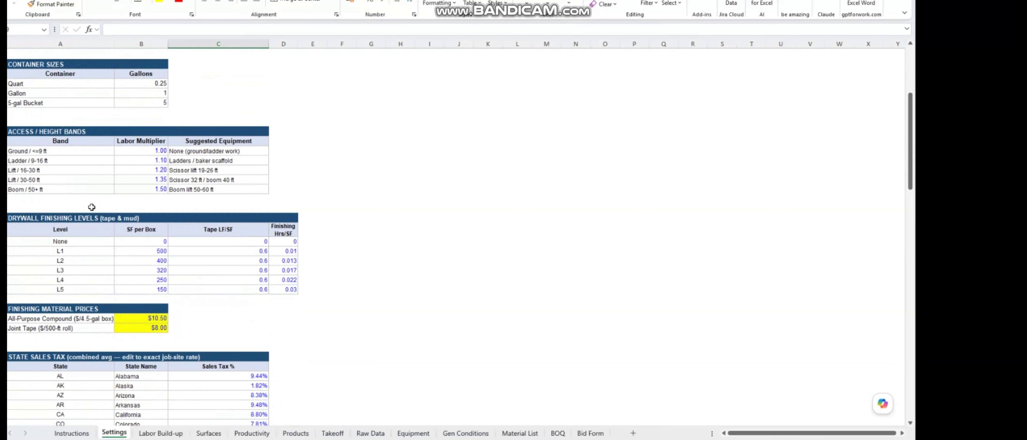
scroll(85, 198, up, 1)
scroll(84, 198, up, 1)
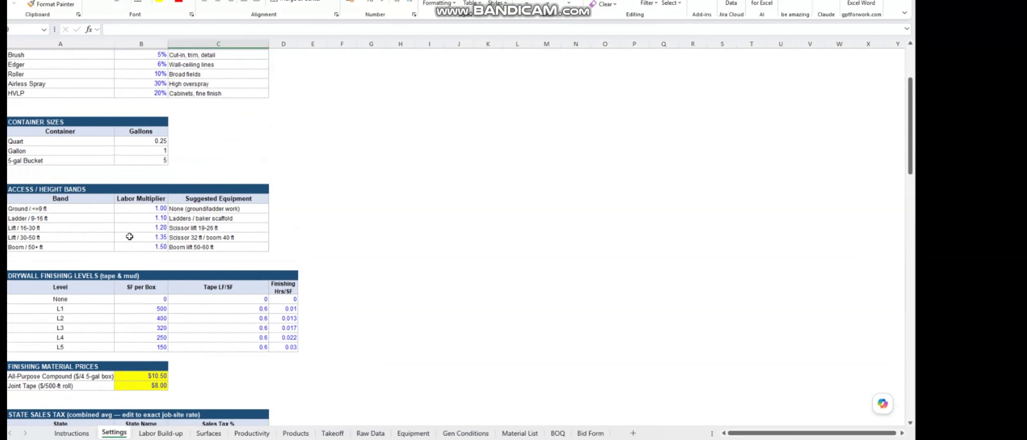
scroll(129, 236, down, 3)
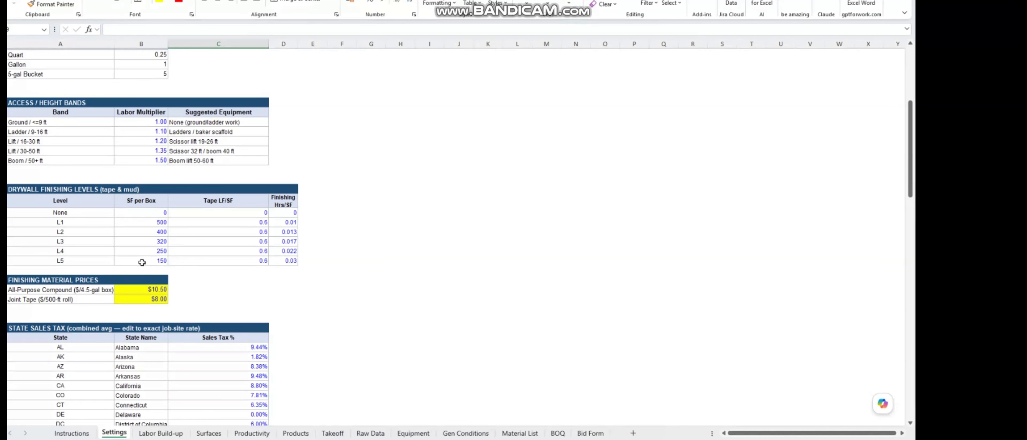
scroll(142, 262, down, 2)
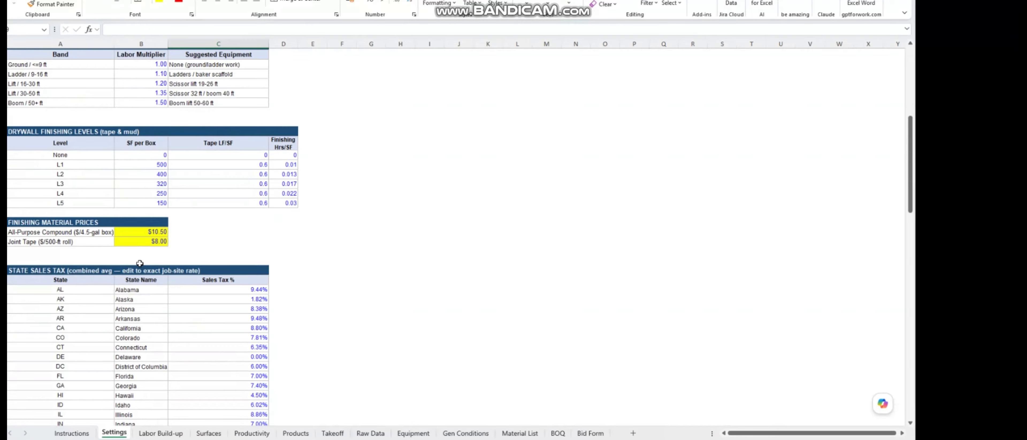
scroll(140, 263, down, 1)
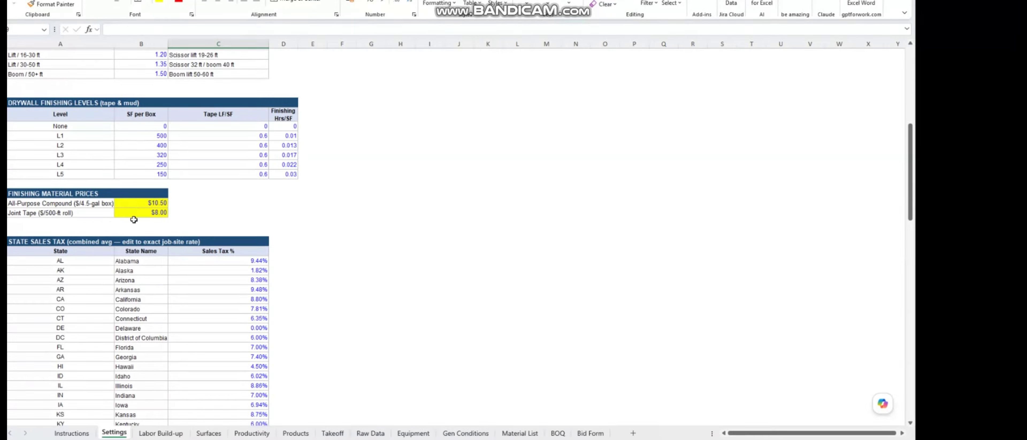
Step: Examine the State Sales Tax table on the Settings sheet, from Alabama through Wyoming
scroll(151, 202, down, 5)
scroll(144, 206, up, 3)
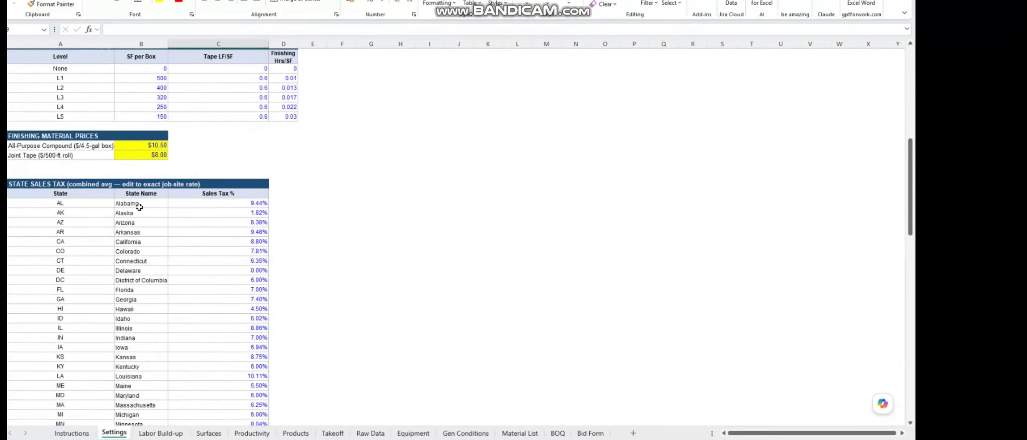
scroll(138, 209, down, 2)
scroll(137, 210, down, 1)
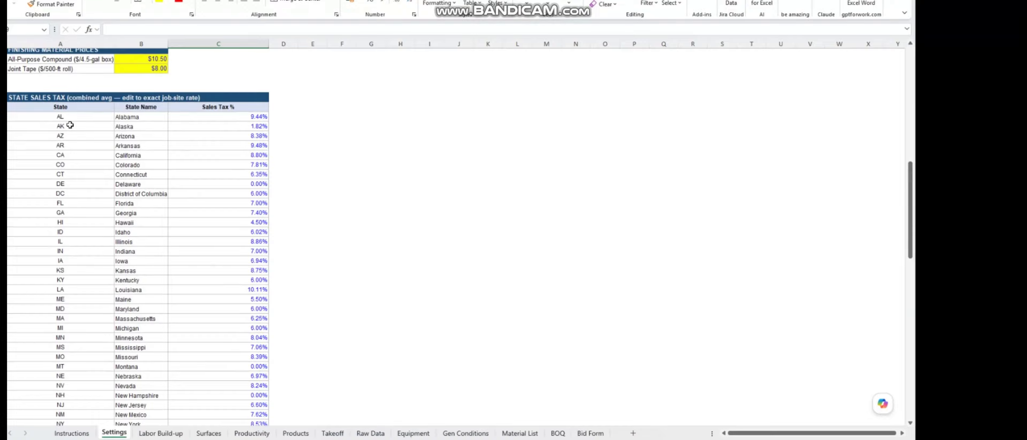
scroll(136, 154, down, 3)
scroll(135, 160, up, 3)
scroll(229, 151, down, 4)
scroll(217, 255, up, 7)
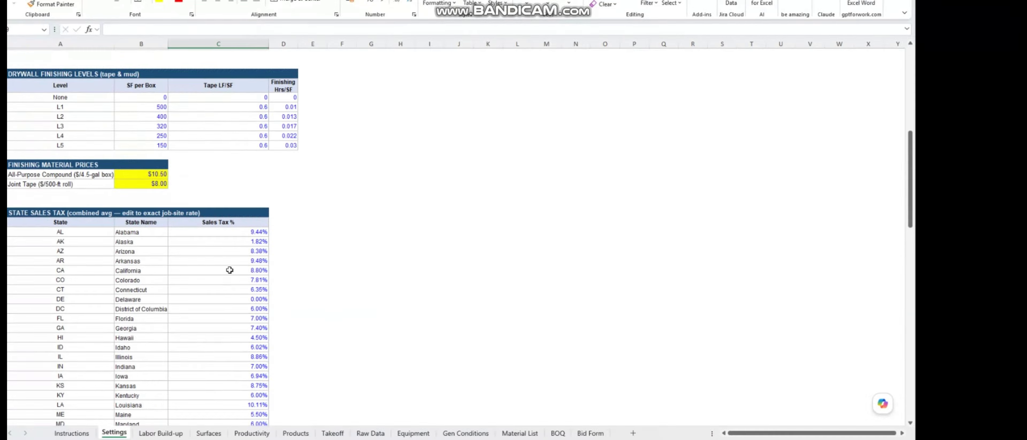
scroll(230, 267, down, 7)
scroll(230, 195, up, 6)
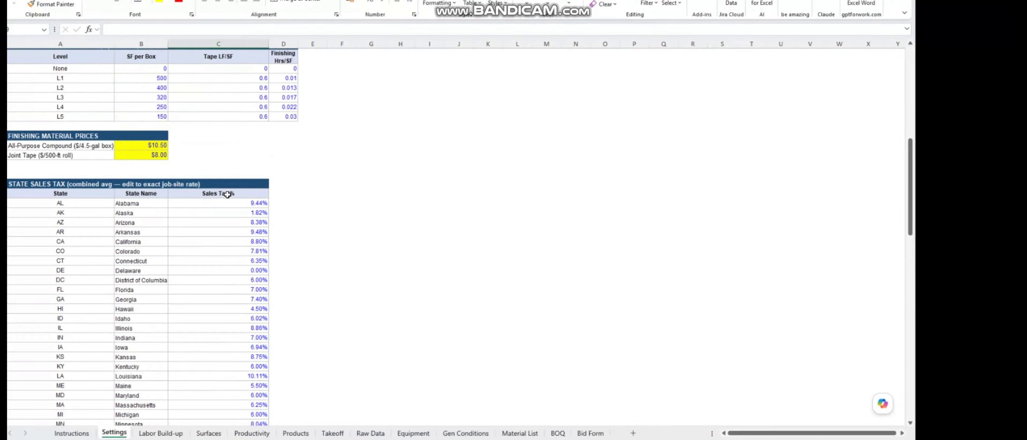
scroll(228, 209, down, 10)
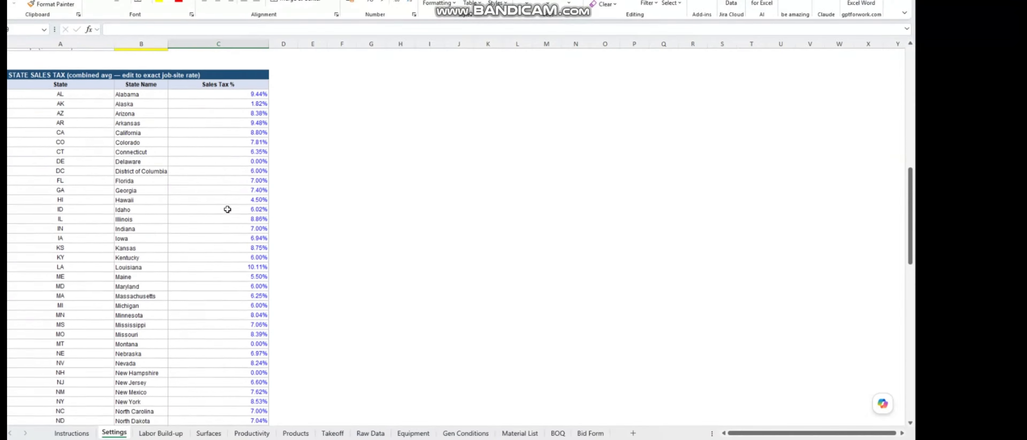
scroll(230, 209, down, 8)
scroll(230, 206, up, 8)
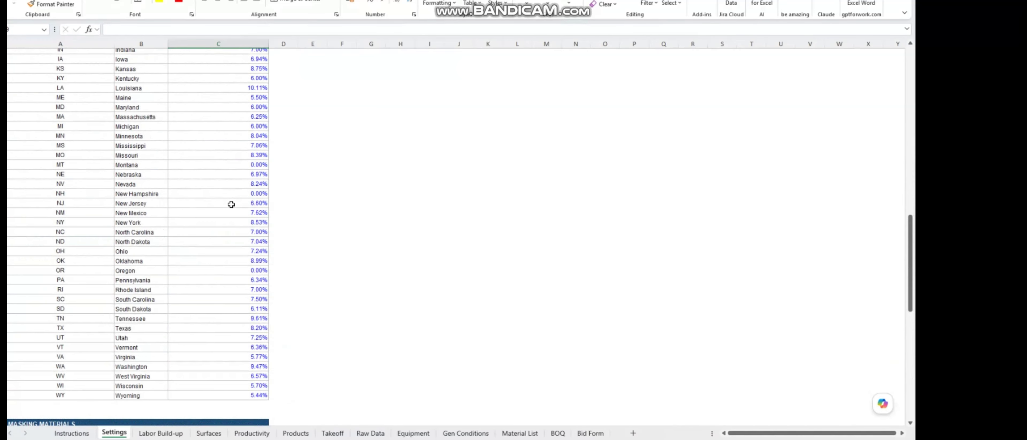
scroll(232, 205, up, 1)
scroll(232, 205, down, 5)
scroll(231, 205, up, 5)
scroll(231, 204, up, 8)
scroll(231, 204, down, 4)
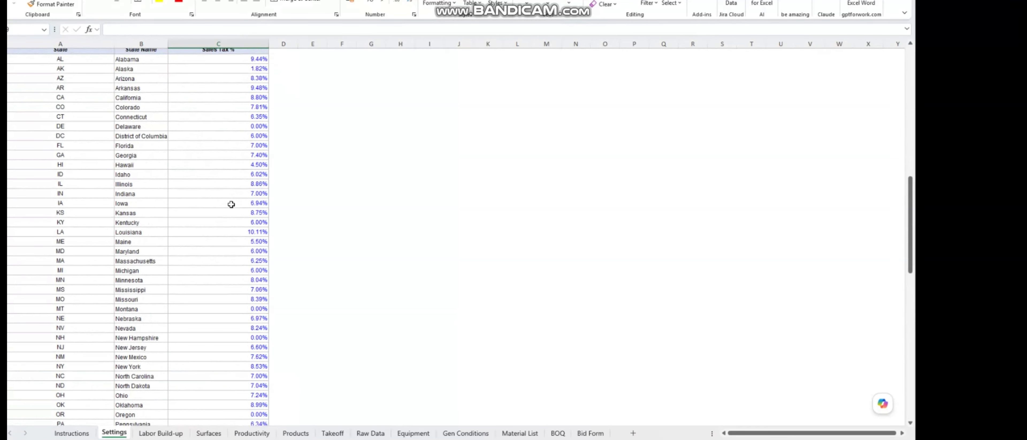
scroll(231, 204, down, 11)
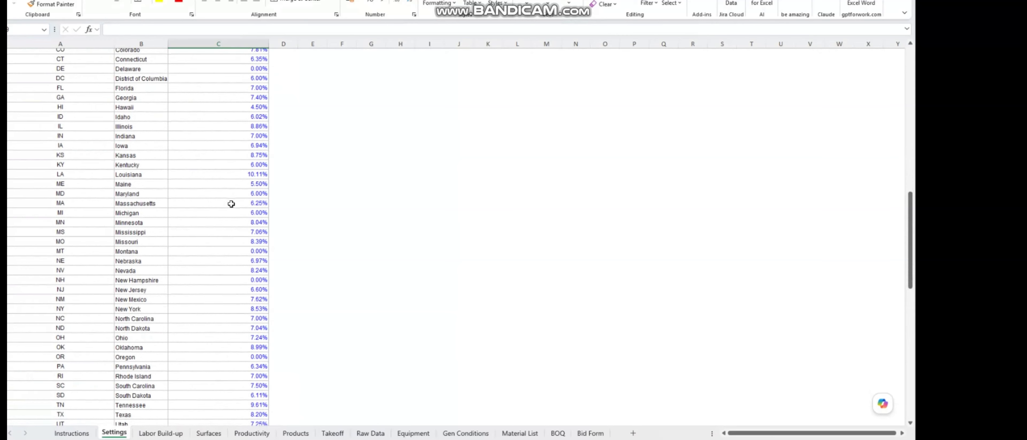
Step: Review the Masking Materials, SSPC Steel Surface Prep and Wallcovering (Vinyl) tables on the Settings sheet
scroll(231, 204, down, 2)
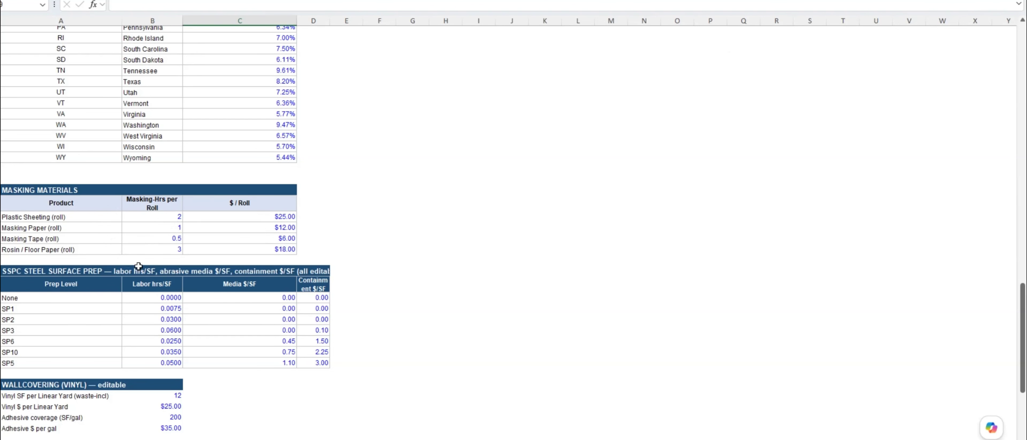
scroll(177, 231, down, 1)
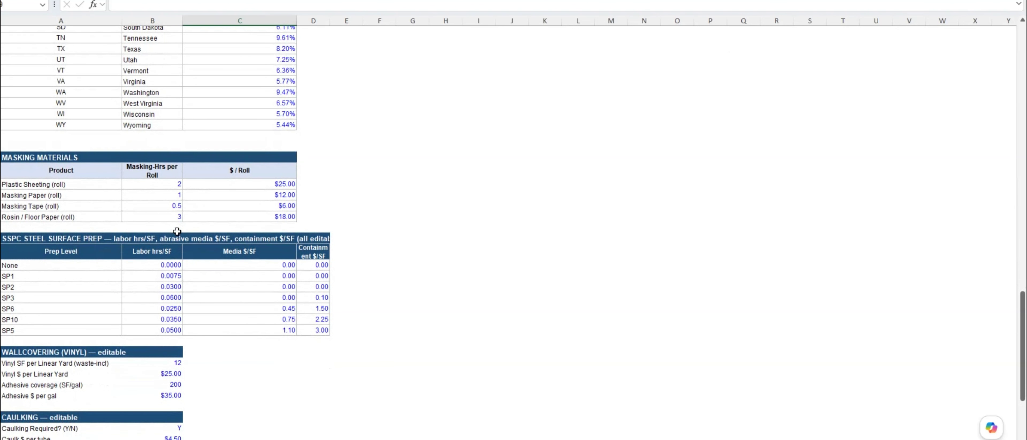
scroll(138, 256, down, 2)
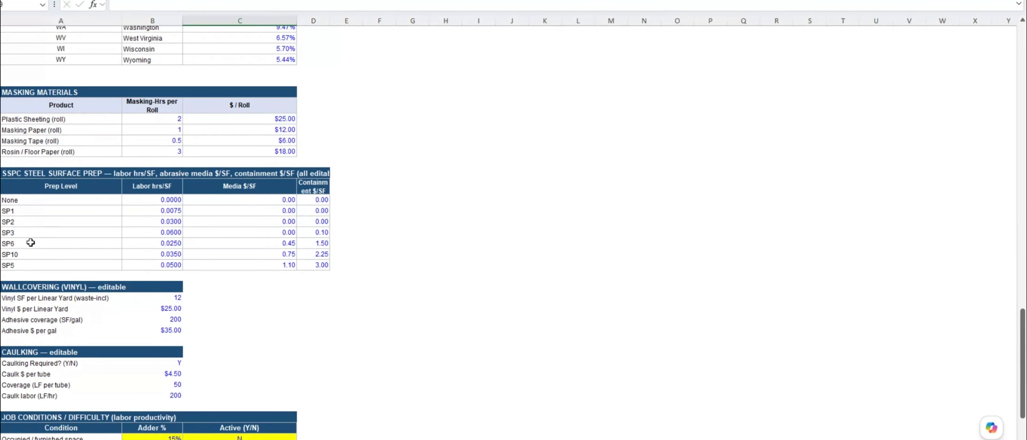
scroll(150, 233, down, 3)
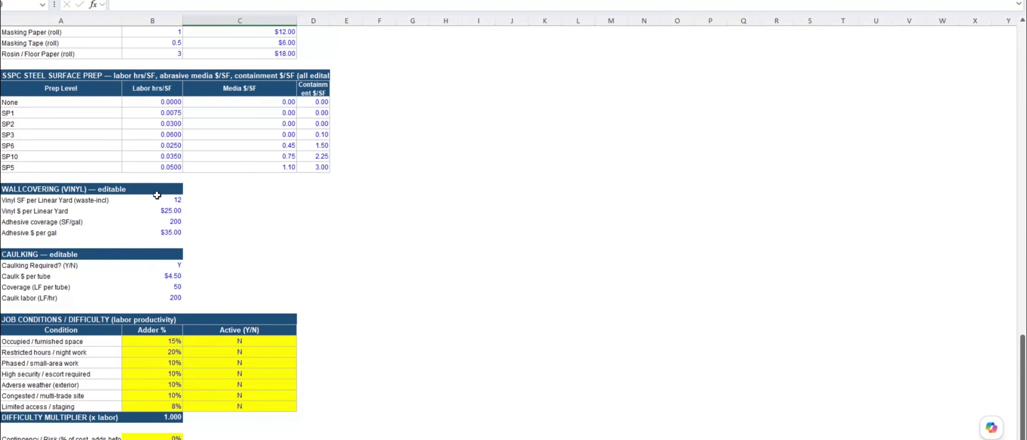
Step: Set Caulking Required? to N in the Caulking settings and check the Contingency / Risk percentage
scroll(138, 236, down, 2)
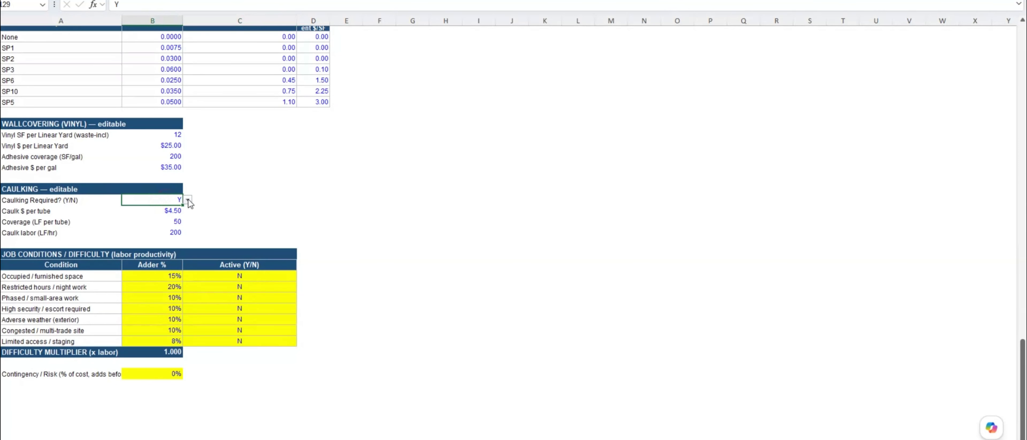
click(188, 200)
click(175, 221)
scroll(372, 257, down, 2)
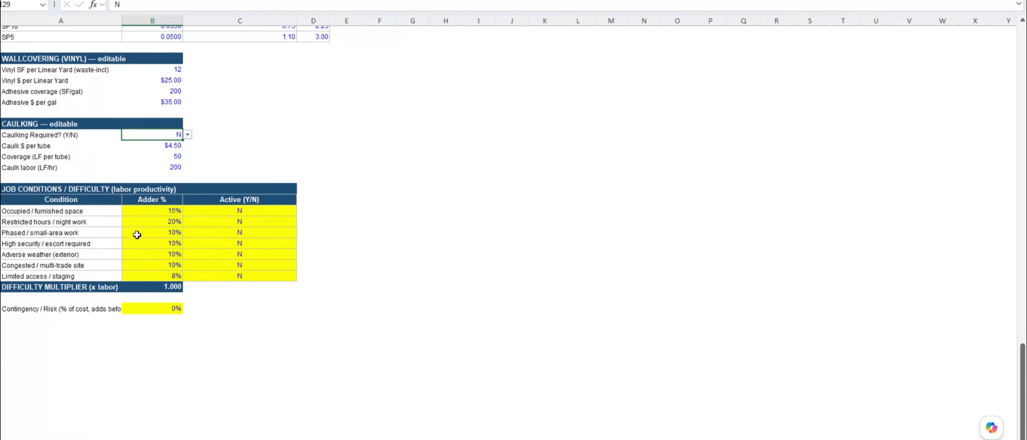
click(167, 309)
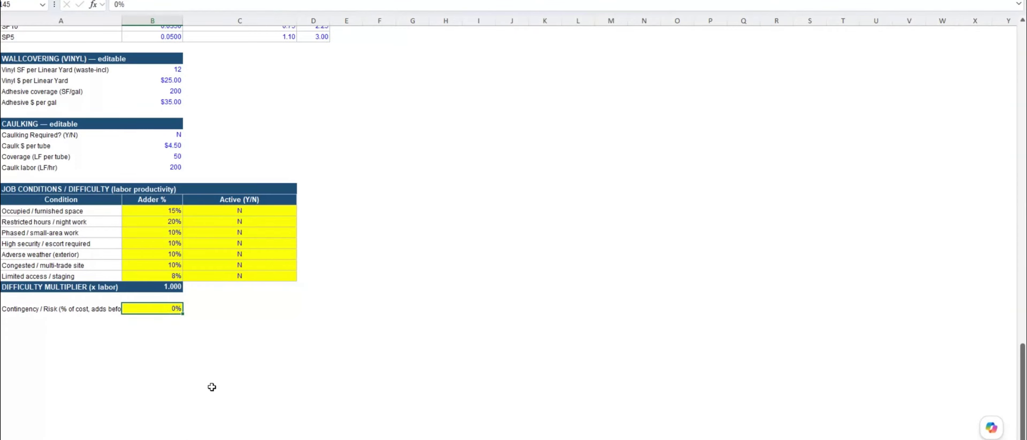
Step: On the Labor Build-up sheet, set the crew skill mix headcounts to 2 Lead / Foreman, 6 Journeyman Painter and 3 Helper / Apprentice
key(ctrl+Page_Down)
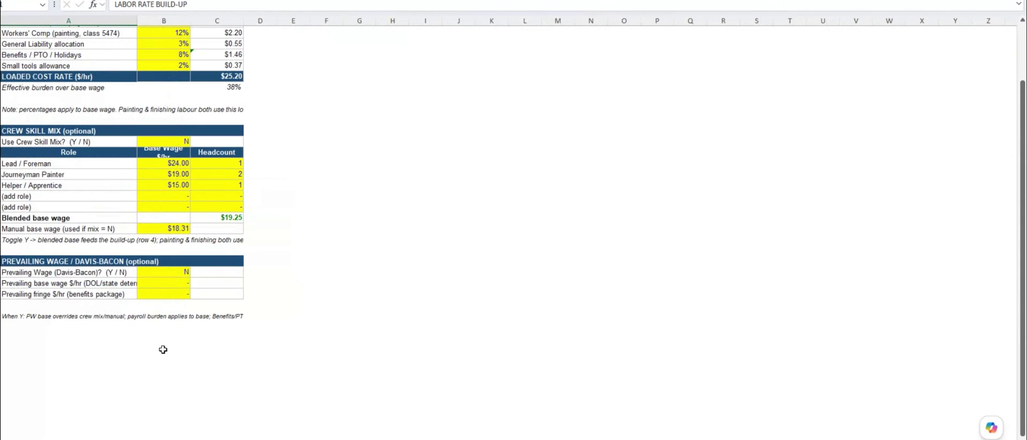
scroll(163, 349, up, 2)
click(417, 220)
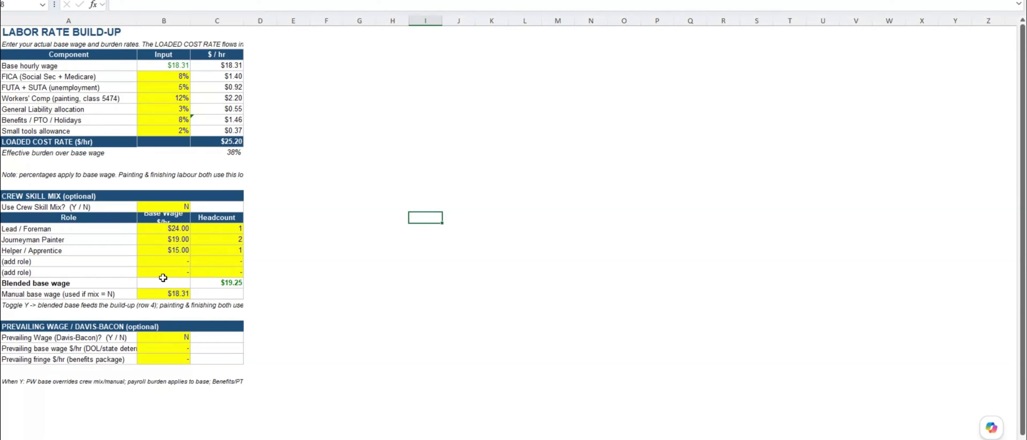
click(223, 228)
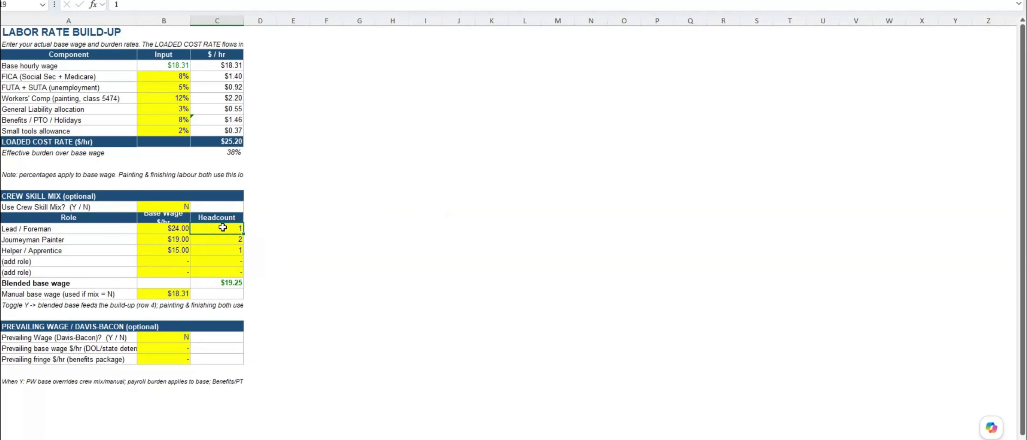
text(2)
key(Return)
text(6)
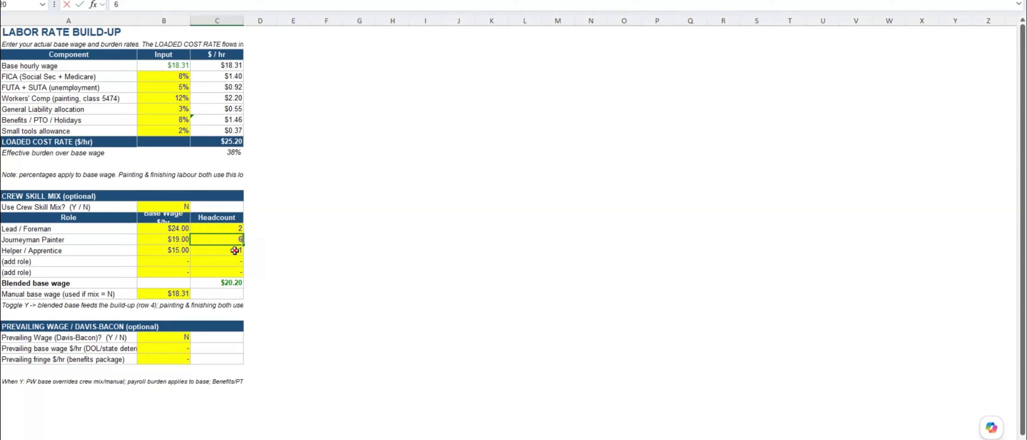
key(Return)
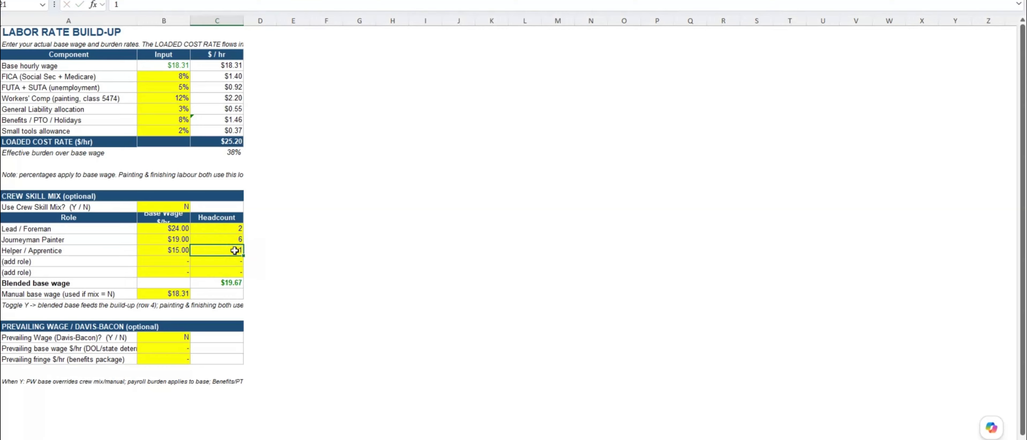
text(3)
click(326, 261)
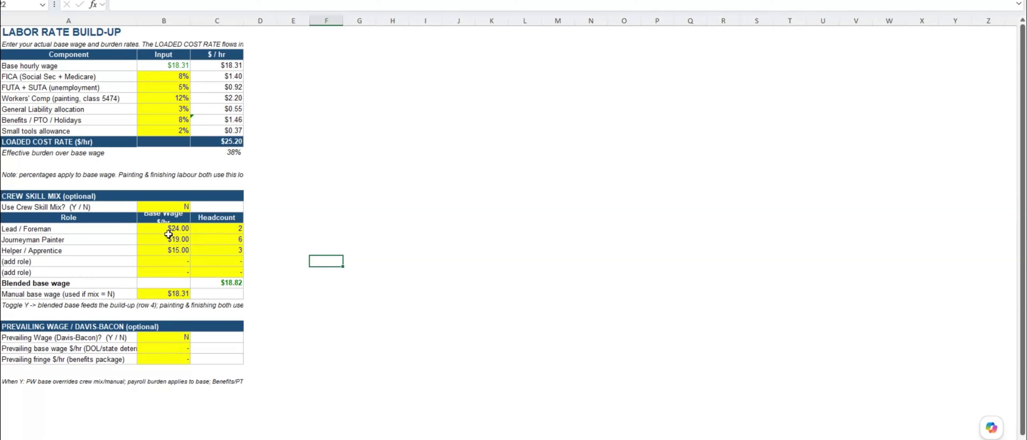
Step: Set Use Crew Skill Mix? to Y on the Labor Build-up sheet and check the Prevailing Wage / Davis-Bacon section
click(187, 205)
click(197, 209)
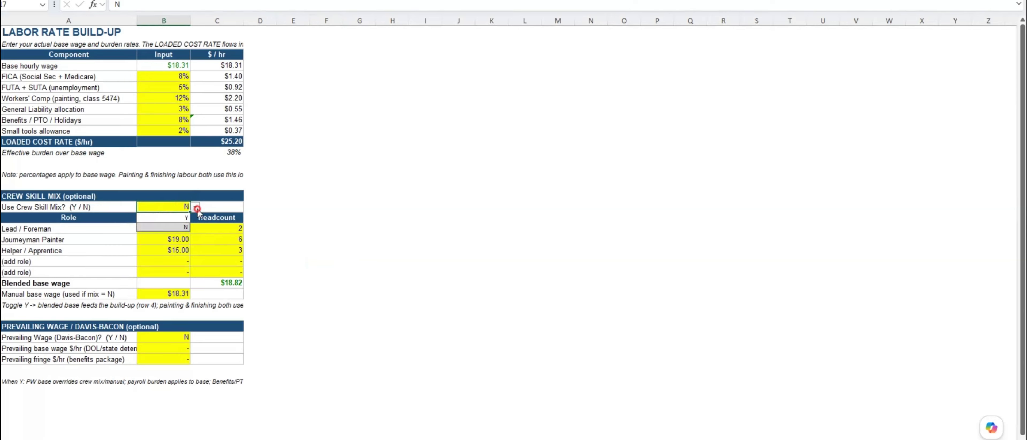
click(176, 218)
click(298, 277)
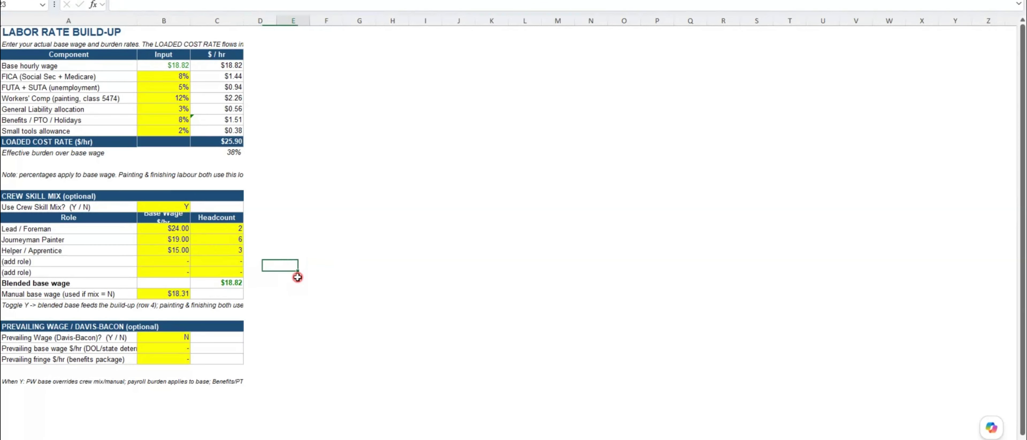
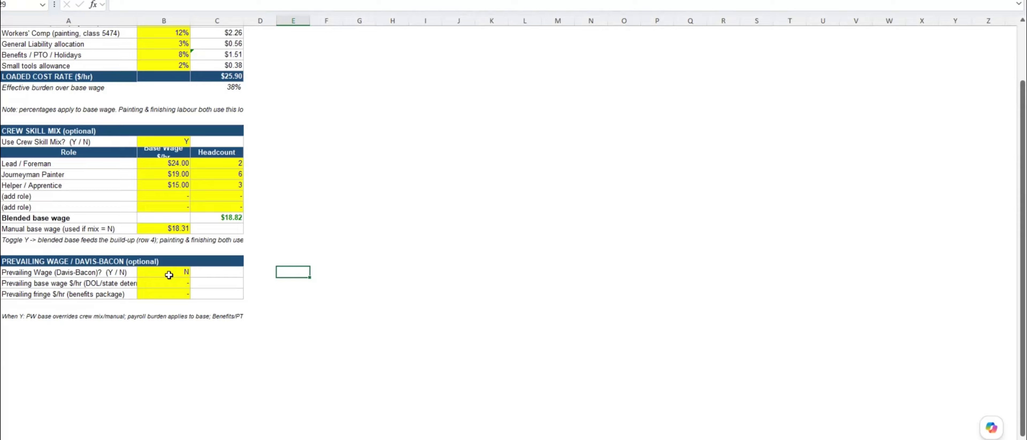
click(368, 330)
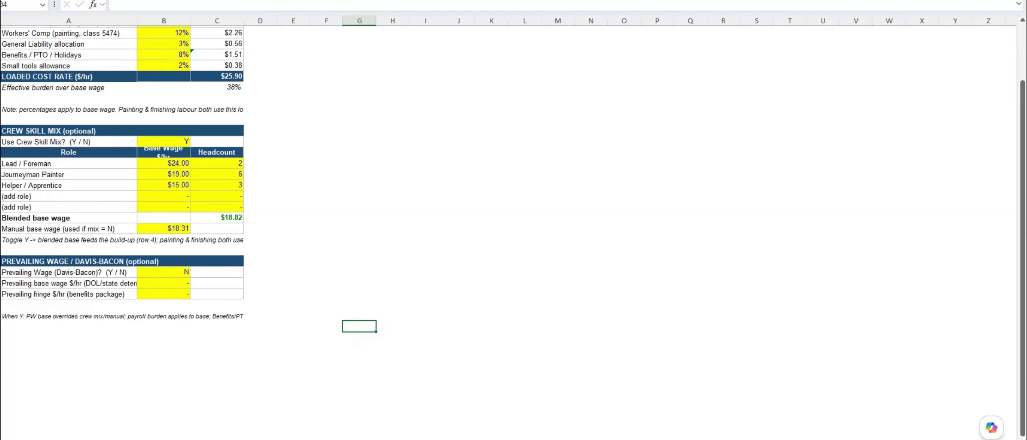
Step: Review the Surfaces master assembly table, the production rates by tool and the Products paint catalog with its pricing
key(ctrl+Page_Down)
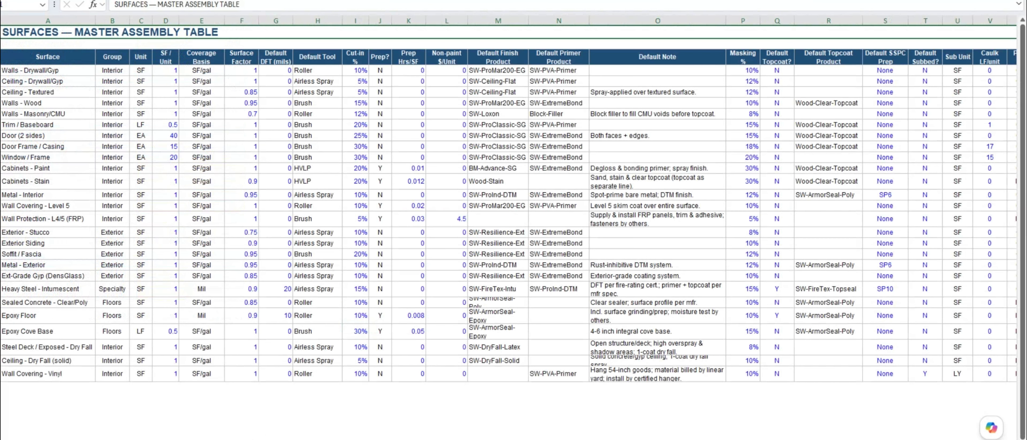
key(ctrl+Page_Down)
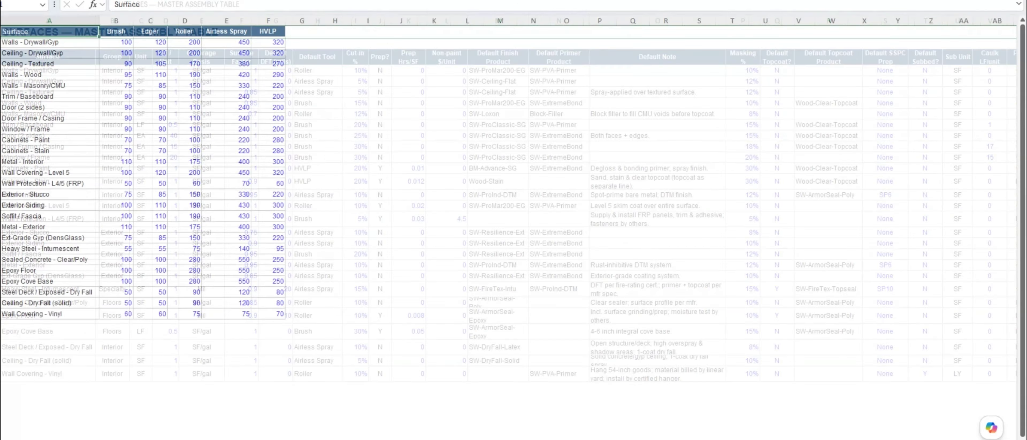
key(ctrl+Page_Down)
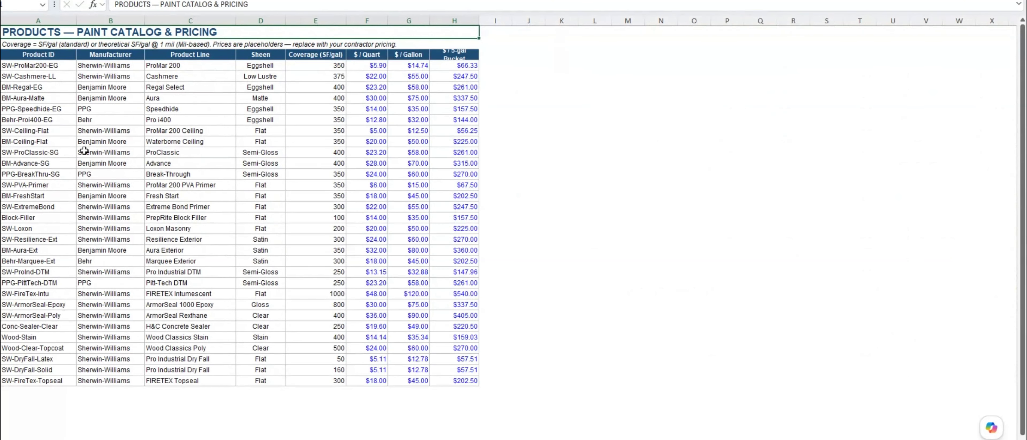
scroll(76, 157, down, 1)
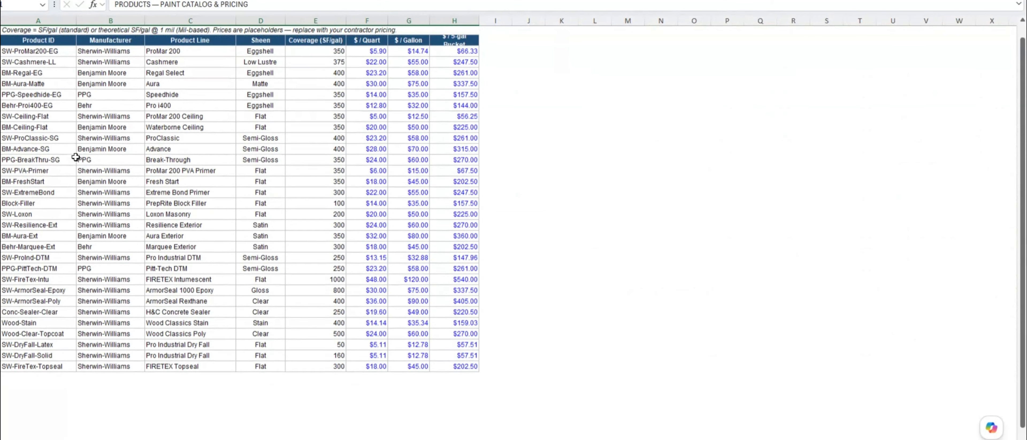
scroll(58, 348, up, 1)
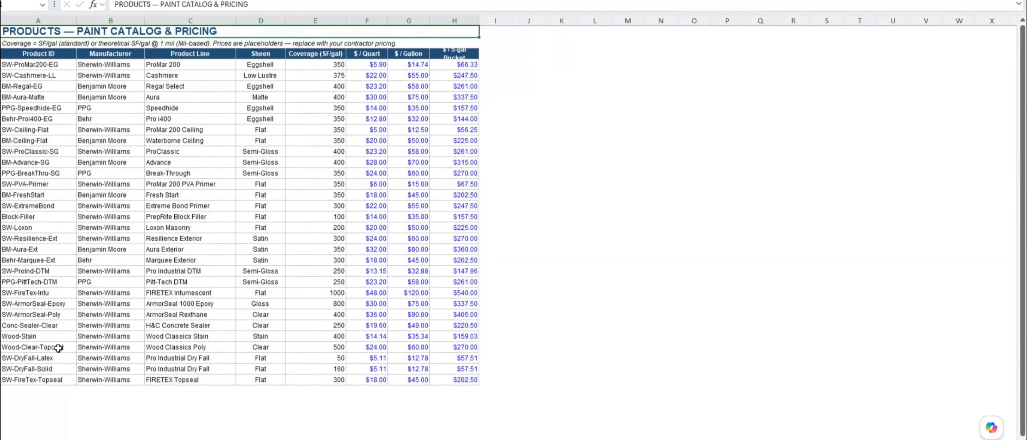
scroll(58, 345, down, 3)
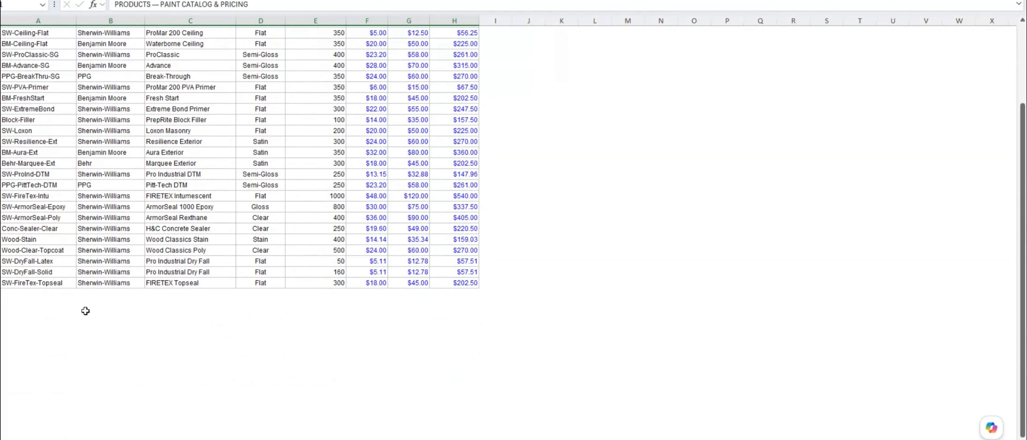
scroll(68, 327, up, 2)
scroll(68, 327, up, 1)
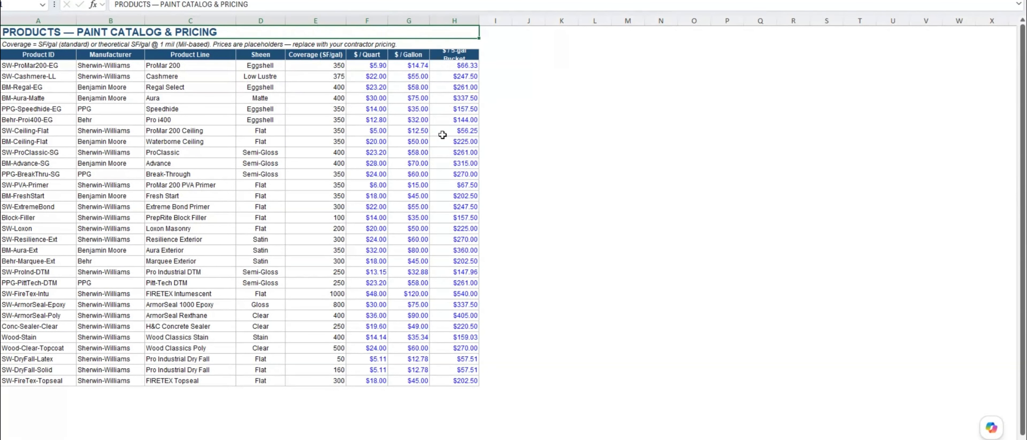
scroll(430, 252, down, 3)
scroll(430, 285, up, 3)
scroll(430, 285, down, 4)
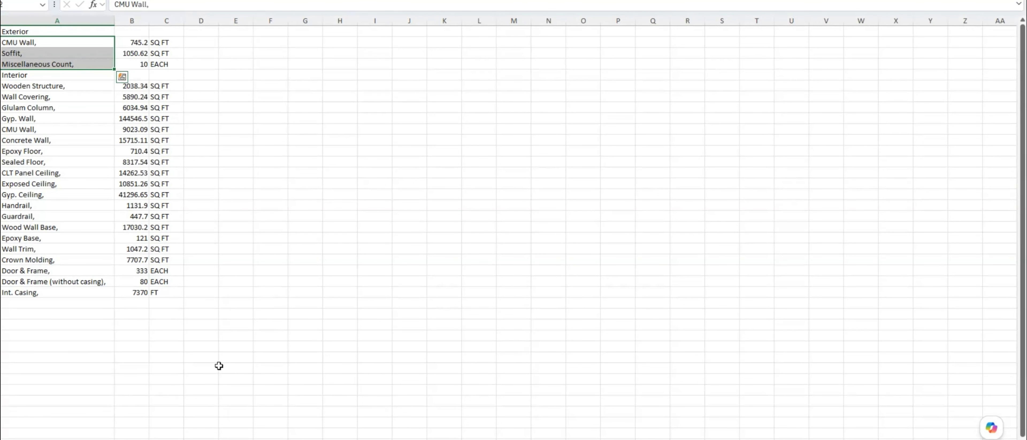
Step: Delete the scratch worksheet that holds the copied exterior and interior takeoff quantities from the estimate workbook
click(213, 355)
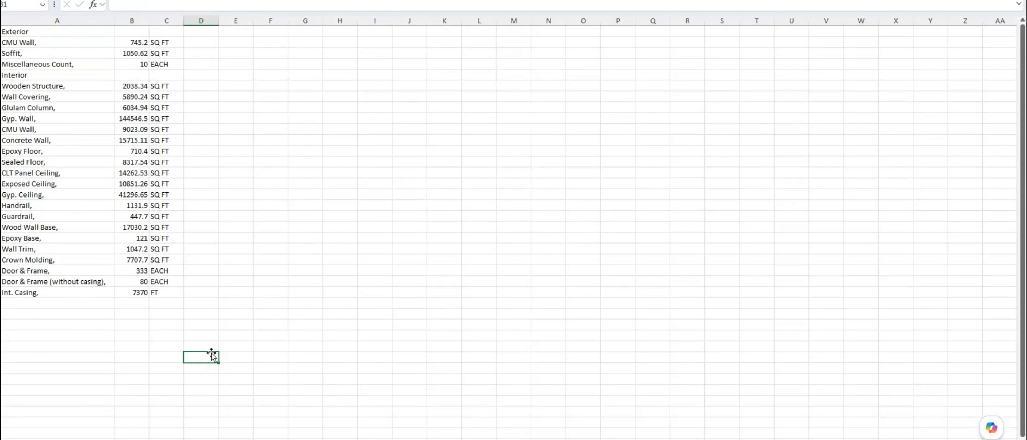
click(156, 205)
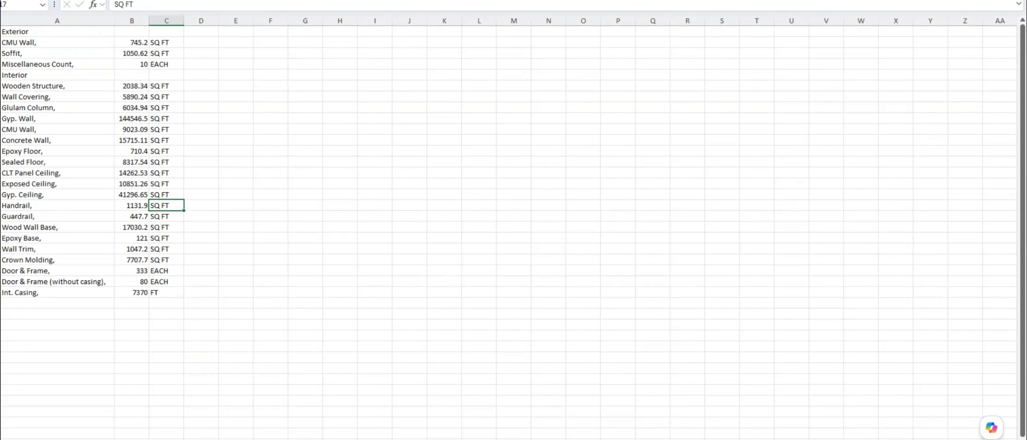
right_click(417, 437)
click(452, 309)
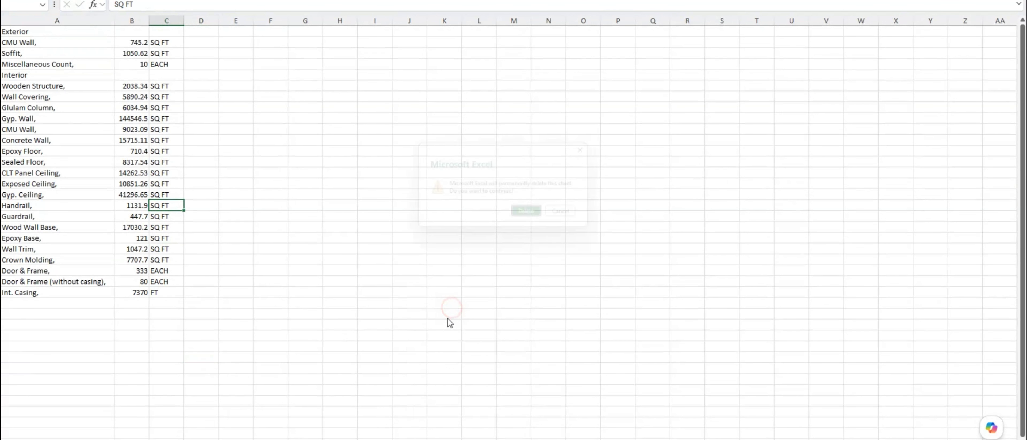
click(534, 218)
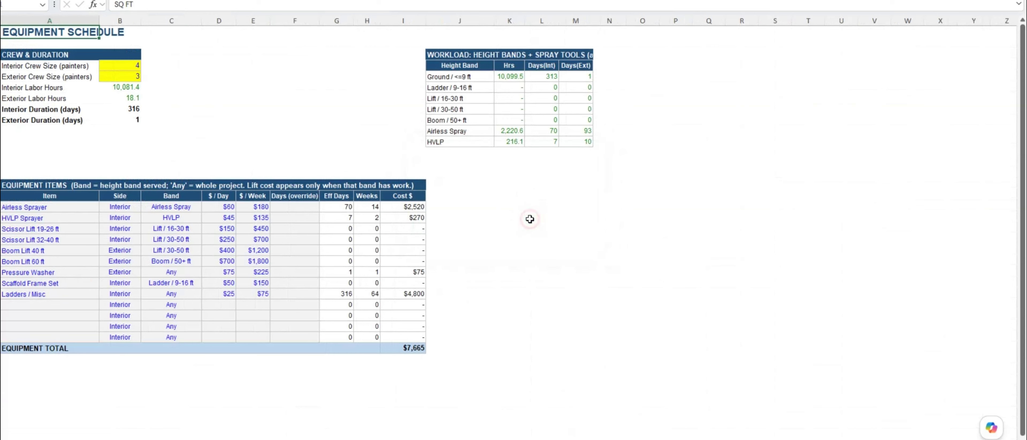
Step: Examine the equipment items and total on the Equipment Schedule, and glance at the source takeoff quantities workbook
click(549, 347)
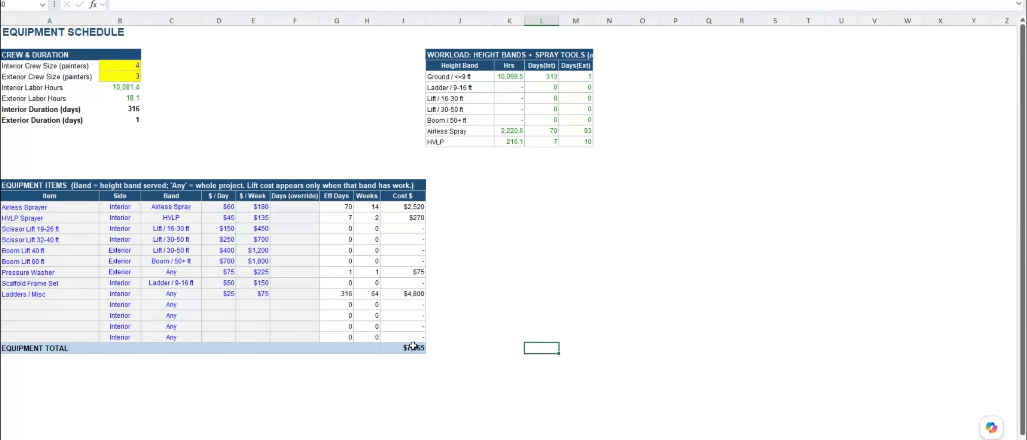
click(539, 284)
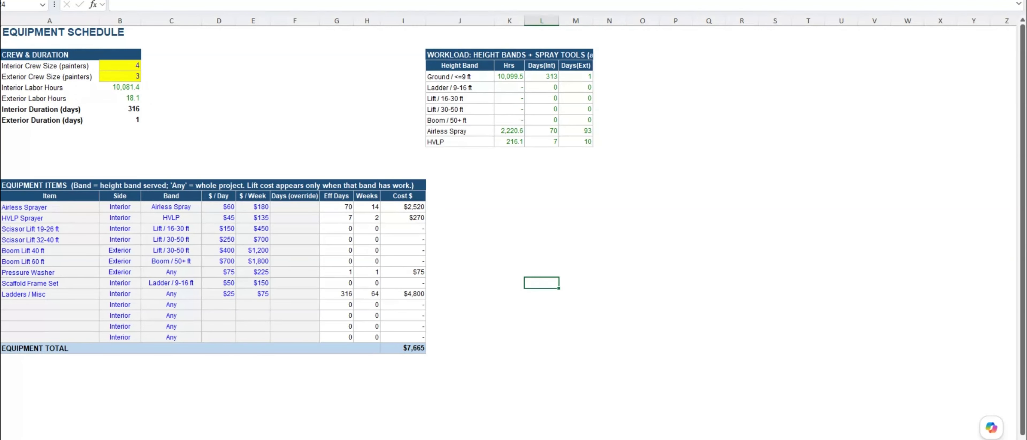
key(ctrl+Page_Up)
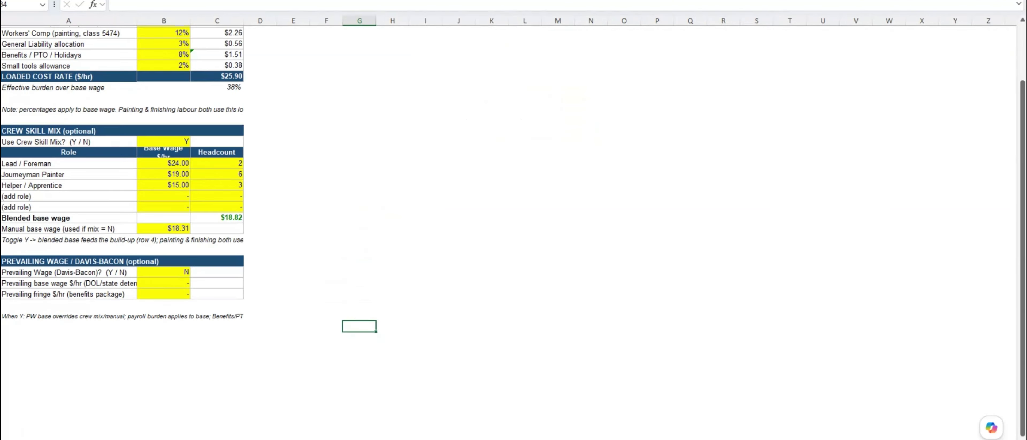
key(alt+Tab)
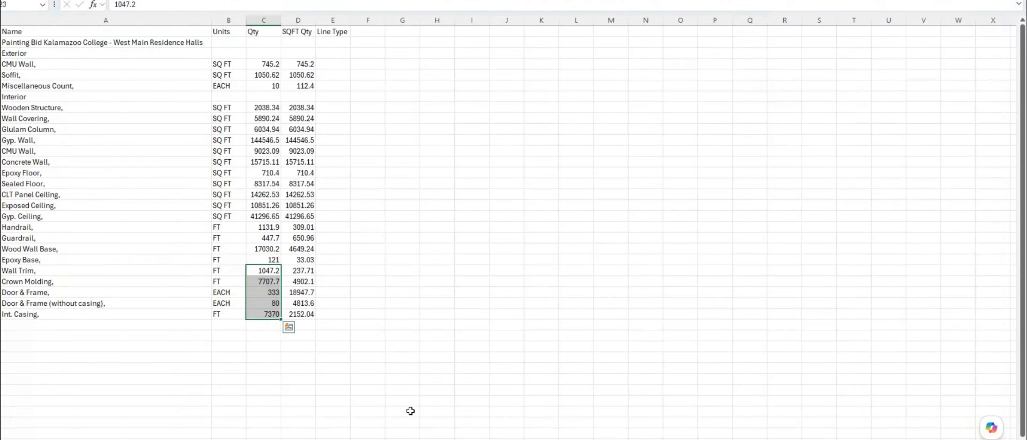
key(alt+Tab)
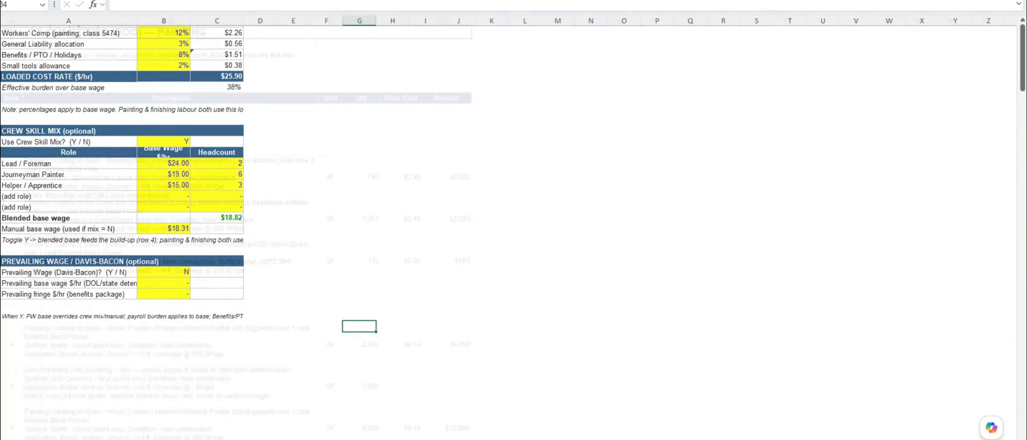
Step: Set the Interior Crew Size to 6 painters on the Equipment Schedule sheet and check the Exterior Crew Size
key(ctrl+Page_Down)
key(ctrl+Page_Down)
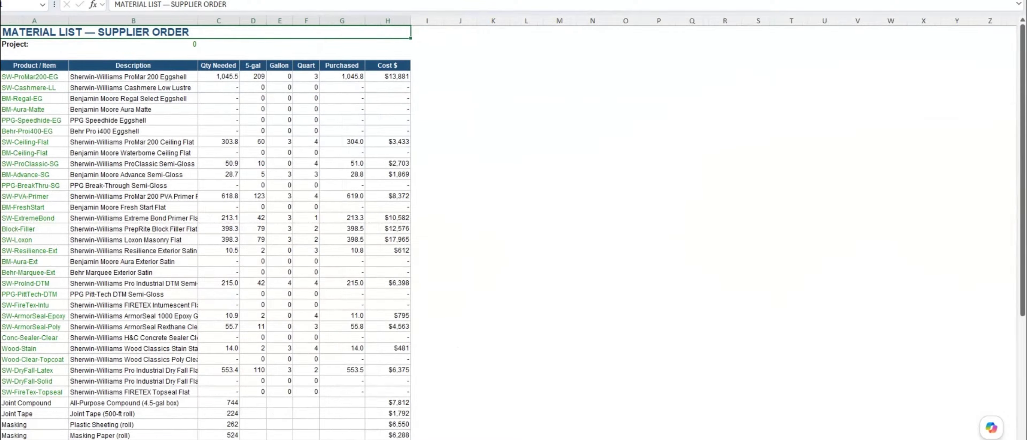
key(ctrl+Page_Down)
key(ctrl+Page_Down)
key(ctrl+Page_Down)
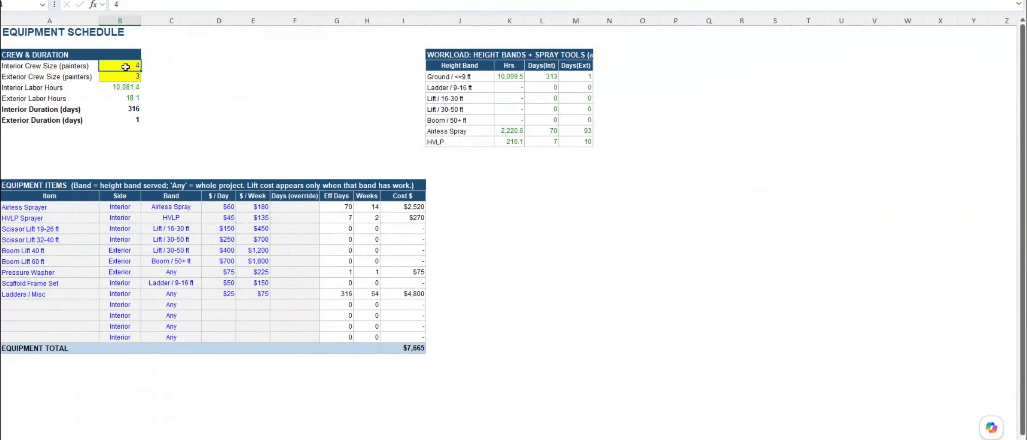
text(6)
click(123, 76)
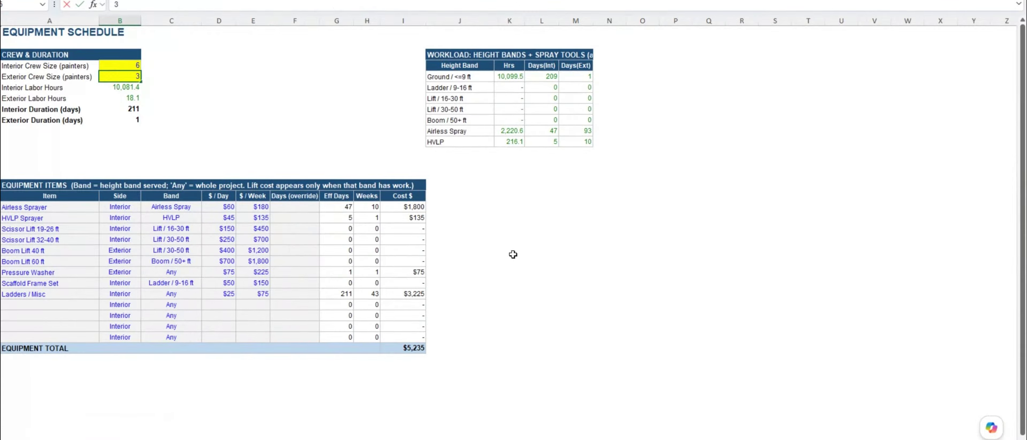
click(529, 258)
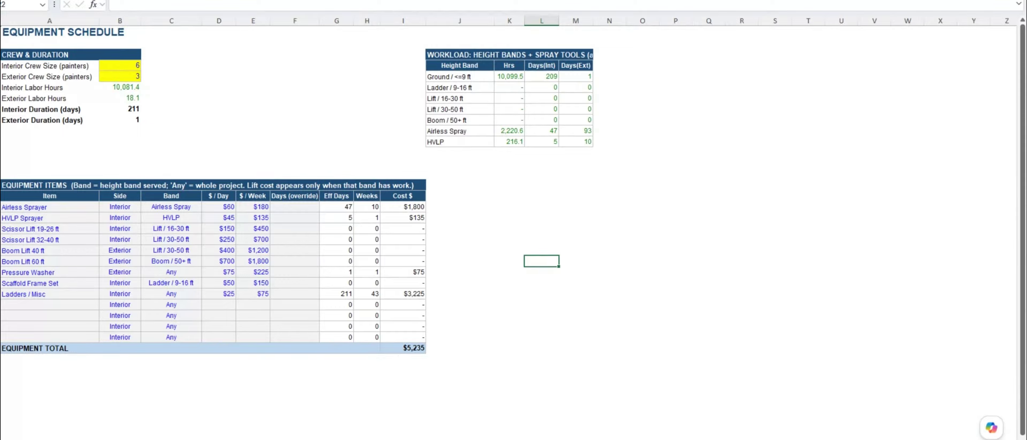
Step: Set the Access of the Exposed Ceiling row in the painting takeoff to Ladder / 9-16 ft
key(ctrl+Page_Up)
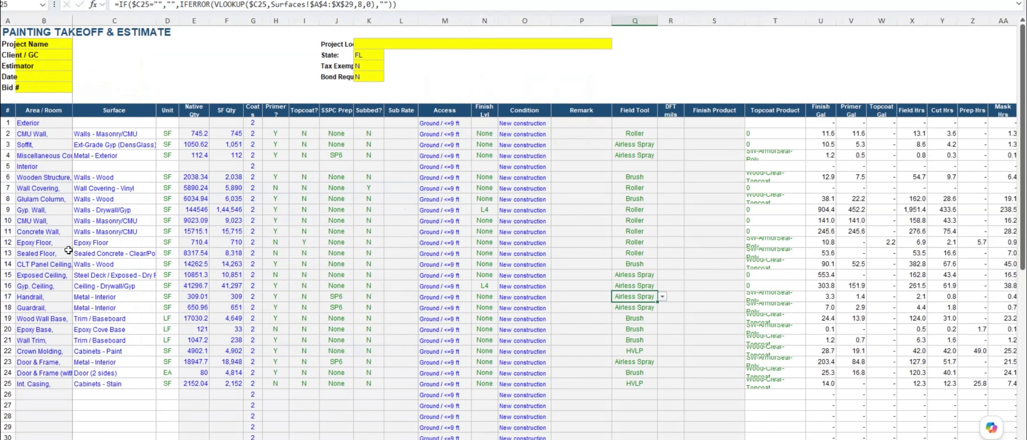
click(48, 275)
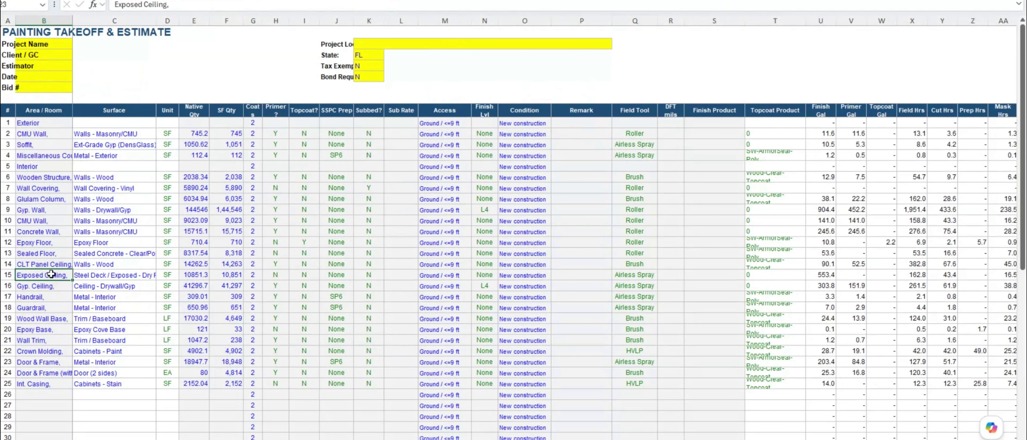
click(459, 275)
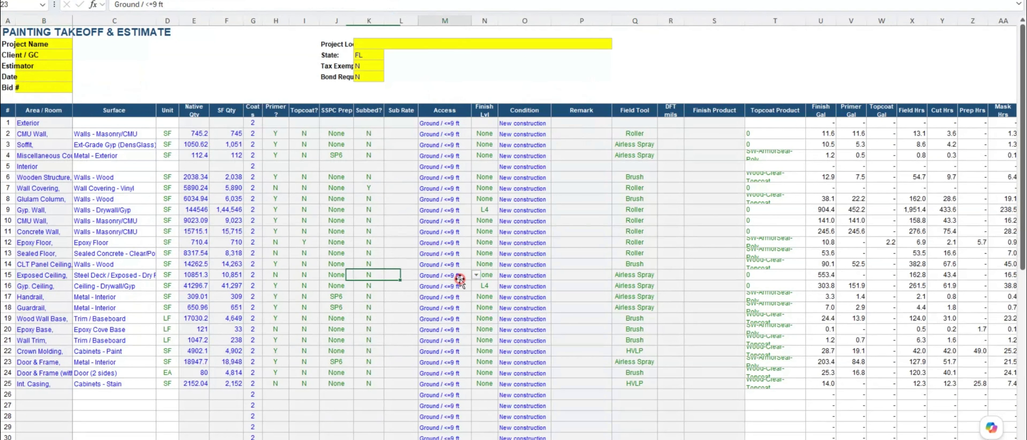
click(477, 276)
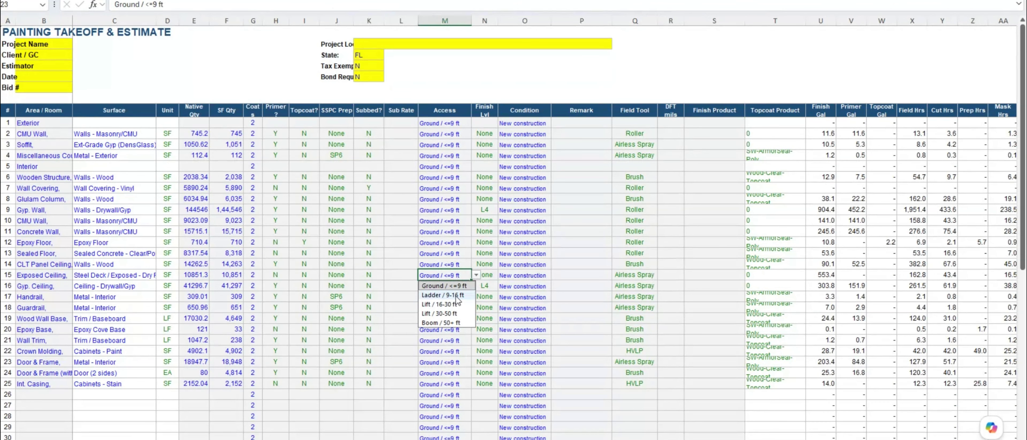
click(458, 295)
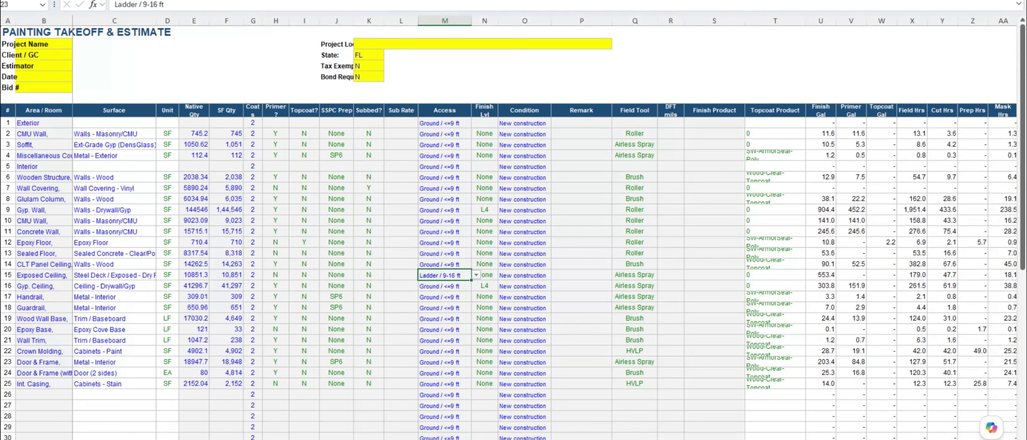
Step: Review the General Conditions field overhead costs and the Material List supplier order from paint products to masking and wallcovering
key(ctrl+Page_Down)
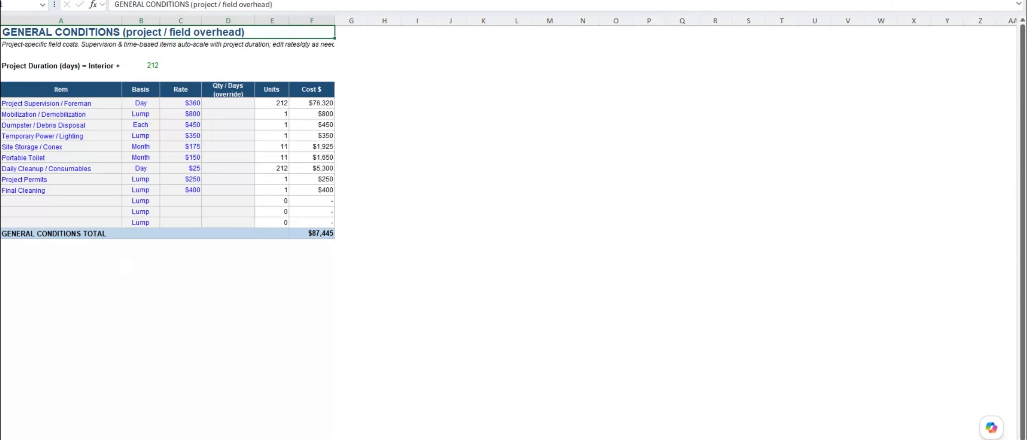
click(477, 439)
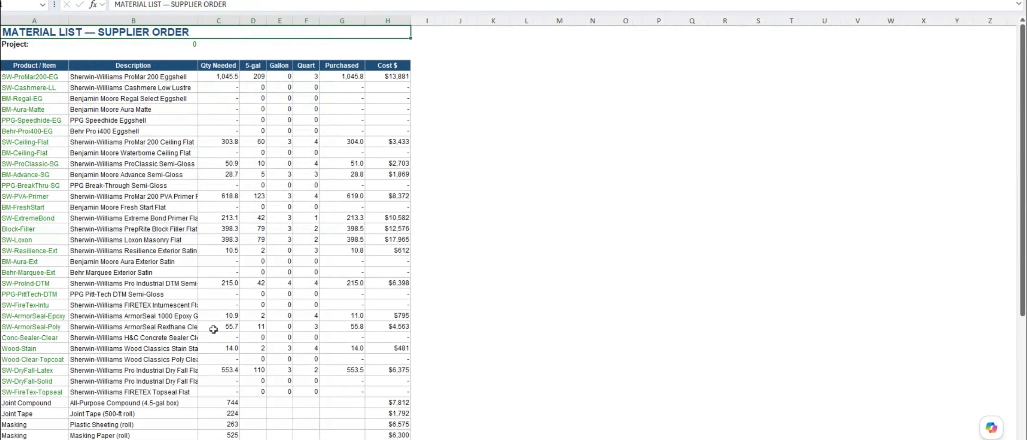
scroll(121, 261, down, 6)
scroll(121, 261, up, 10)
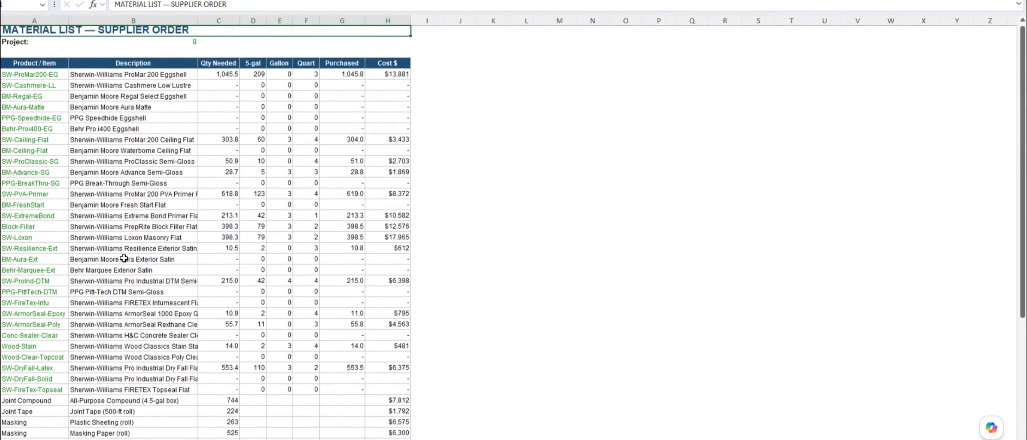
scroll(124, 257, down, 3)
scroll(126, 254, up, 3)
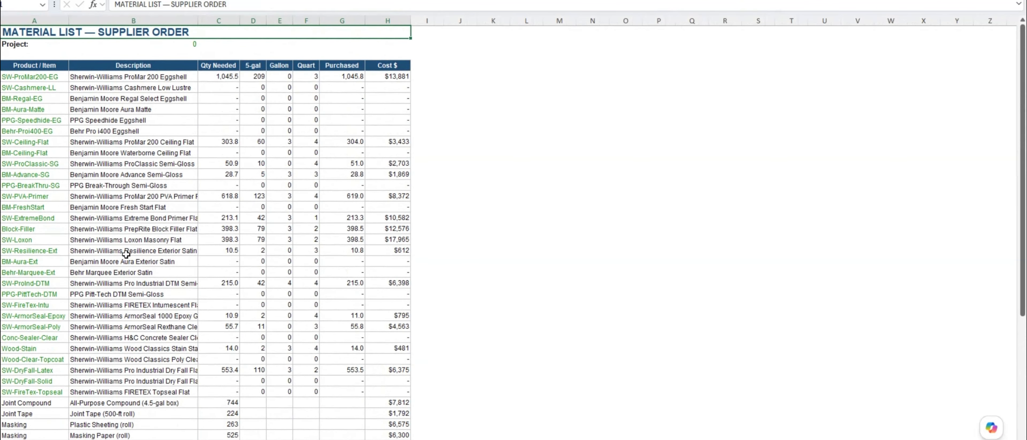
scroll(126, 254, down, 5)
scroll(124, 250, up, 5)
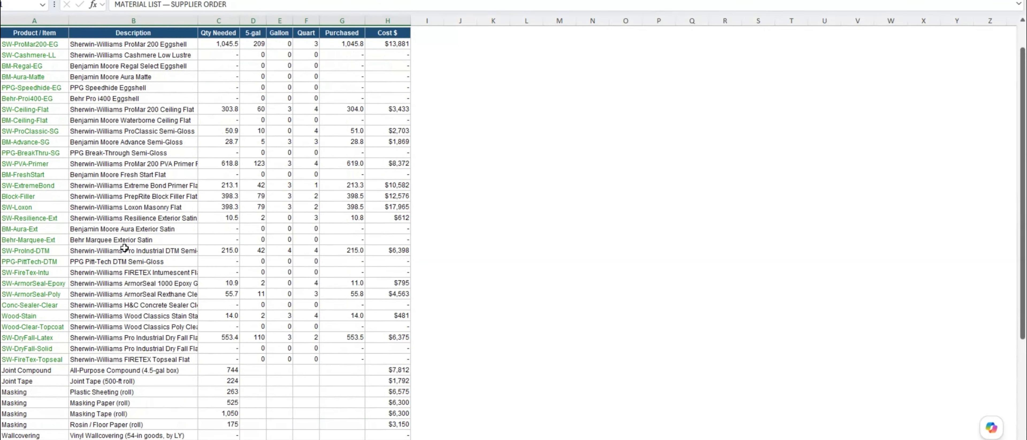
Step: Review the Material List product quantities and cost summary, from paint subtotal through delivery and sales tax to the material total
click(555, 207)
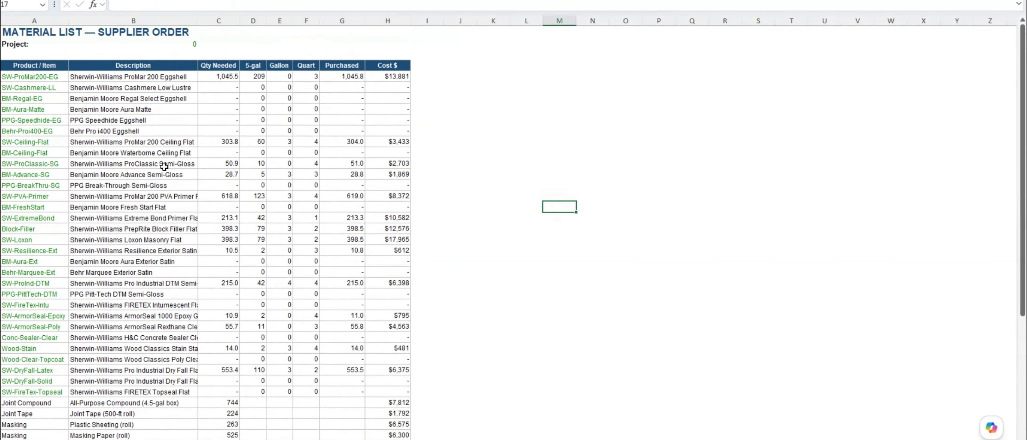
scroll(118, 163, down, 5)
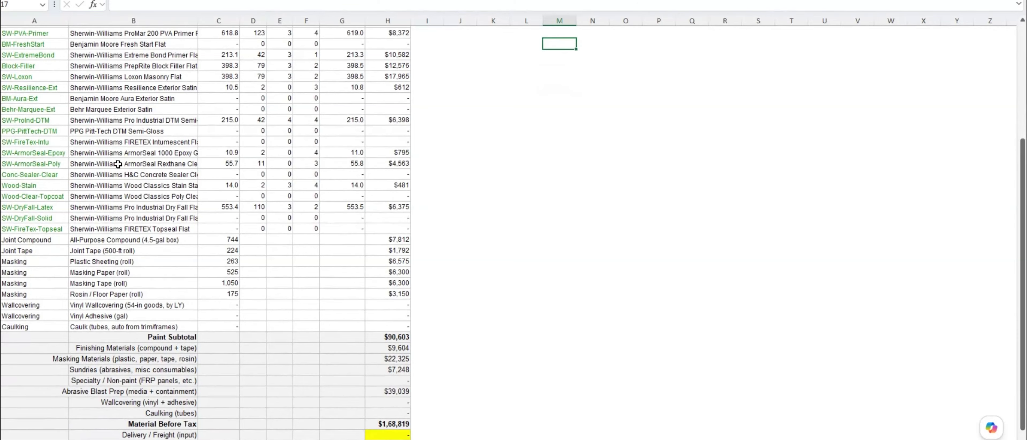
scroll(118, 164, down, 5)
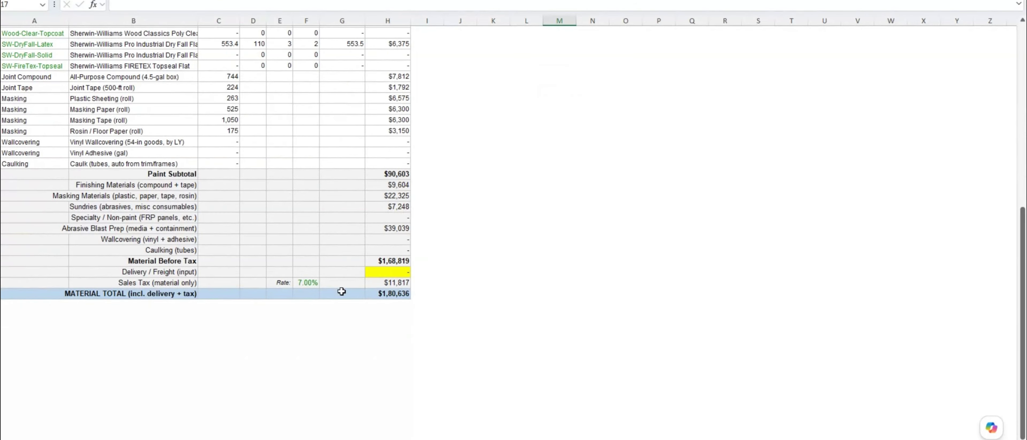
scroll(342, 292, up, 8)
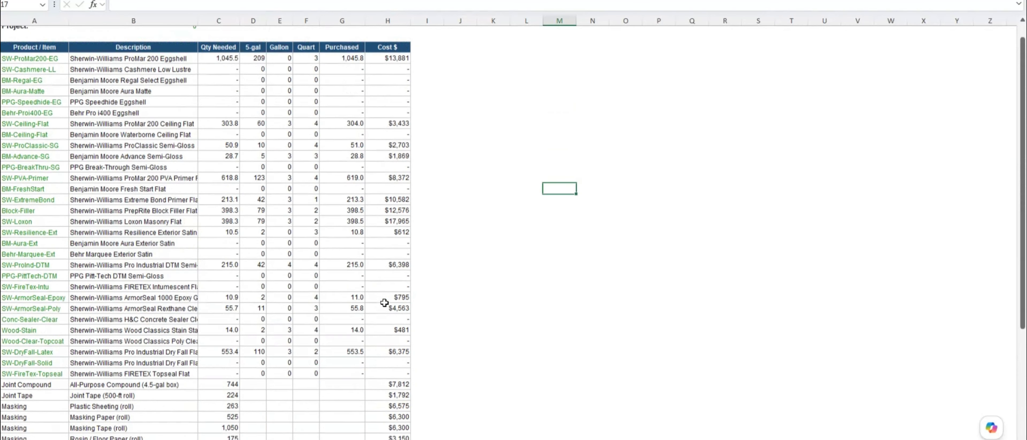
scroll(384, 303, down, 11)
scroll(384, 303, up, 5)
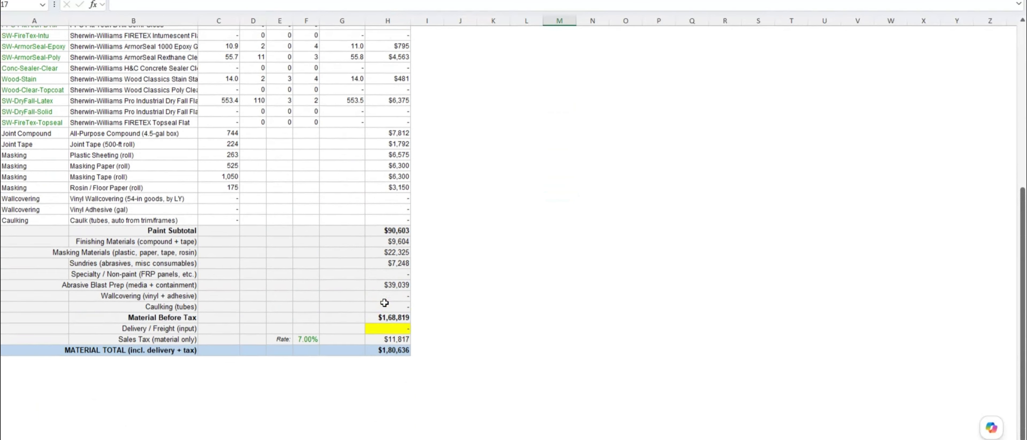
scroll(236, 326, down, 1)
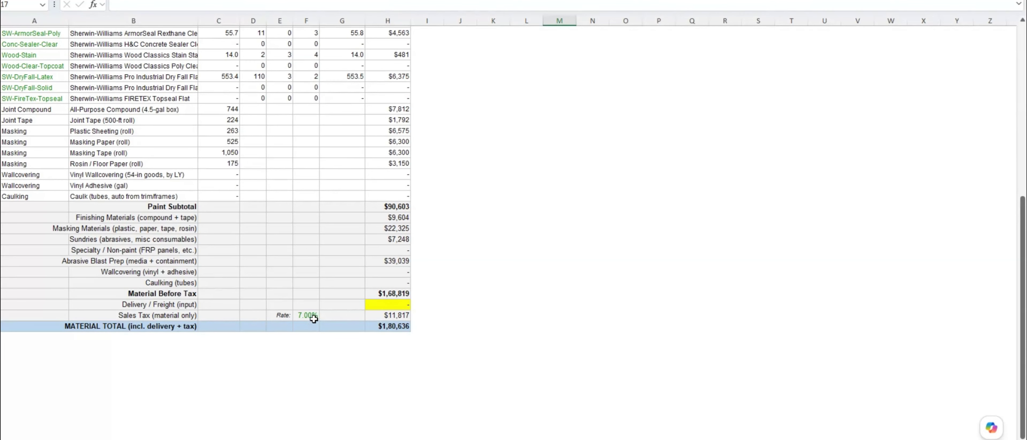
scroll(314, 318, up, 9)
scroll(300, 358, down, 4)
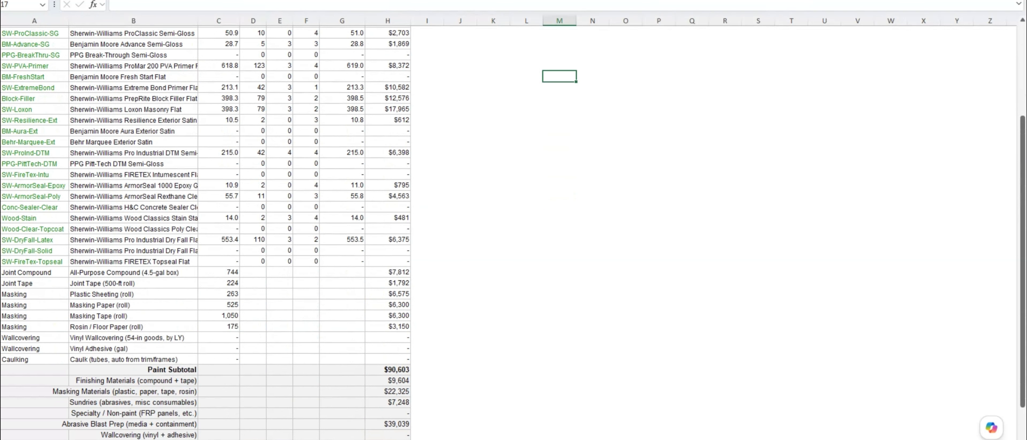
Step: Switch from the Takeoff sheet to the takeoff drawing program and look up the project's state in the title block of sheet A508
key(ctrl+Page_Up)
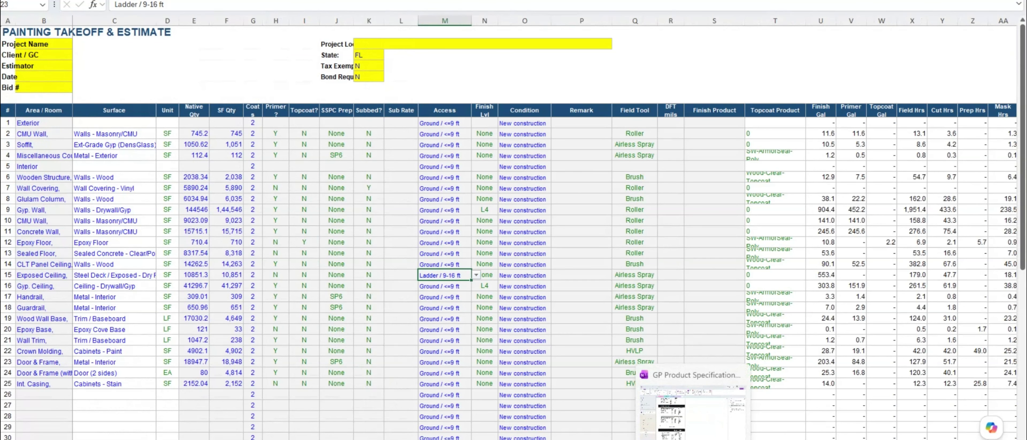
mouse_move(550, 439)
click(550, 407)
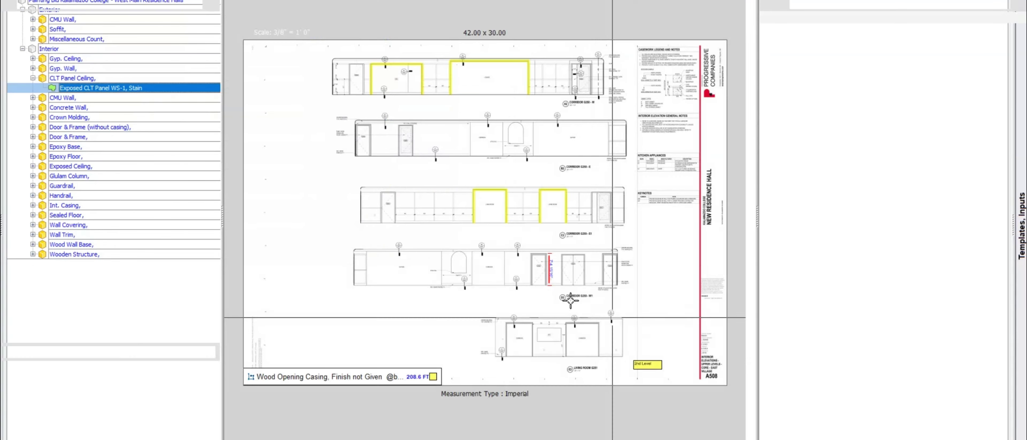
scroll(730, 379, up, 4)
scroll(721, 344, down, 4)
scroll(711, 250, up, 4)
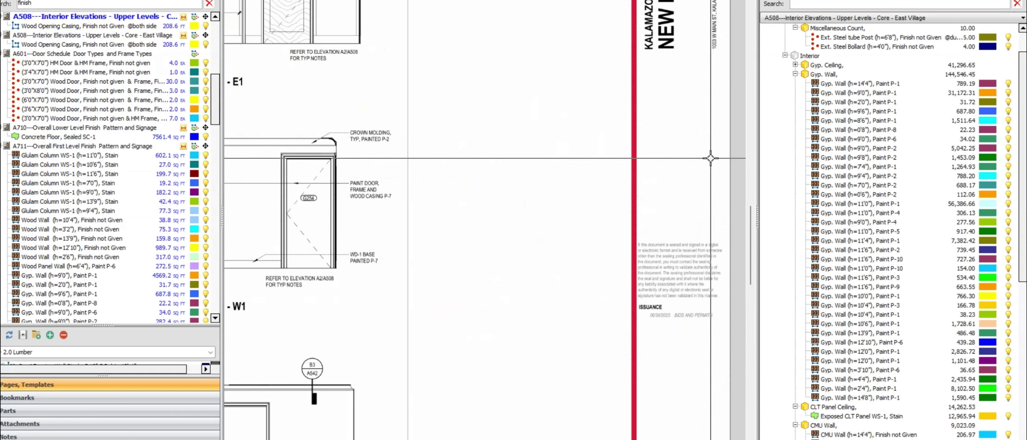
scroll(710, 168, down, 4)
scroll(719, 116, up, 5)
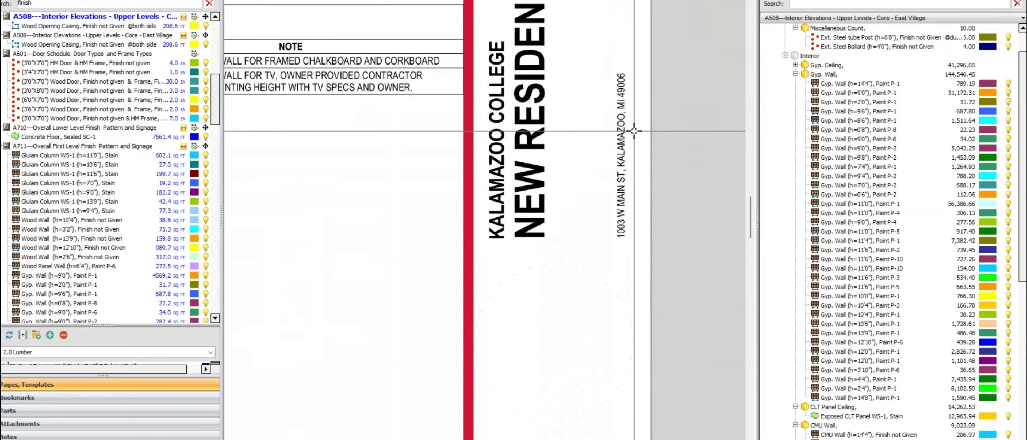
scroll(583, 72, up, 2)
mouse_move(575, 61)
mouse_down()
mouse_move(646, 159)
mouse_move(651, 212)
mouse_up()
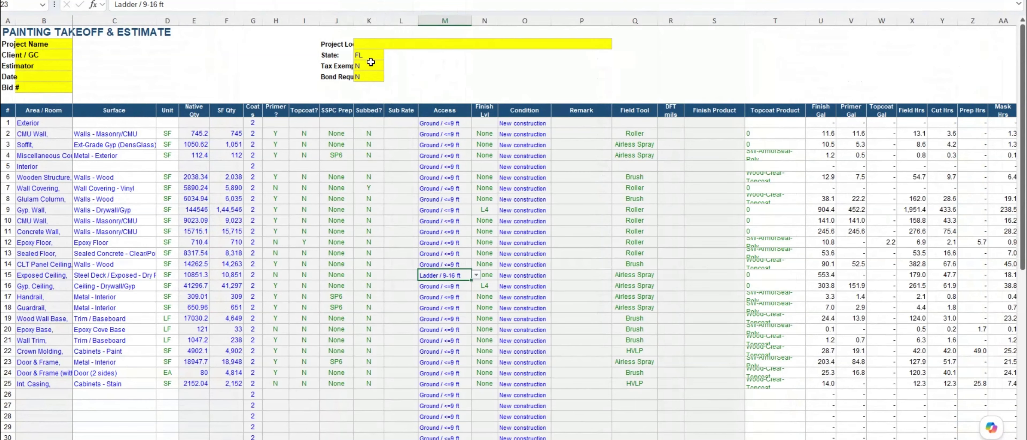
Step: Set the project State on the Takeoff sheet to MI and check the sales tax rate on the Material List
click(375, 56)
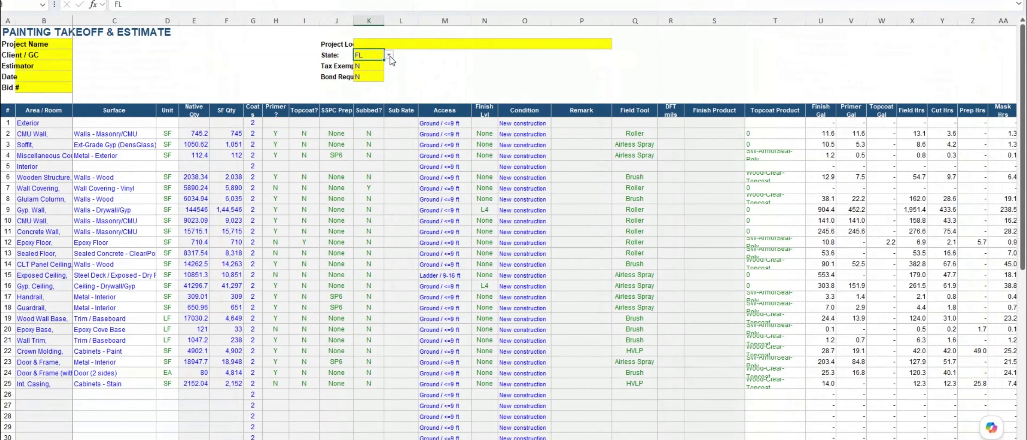
click(389, 55)
click(367, 98)
key(ctrl+Page_Down)
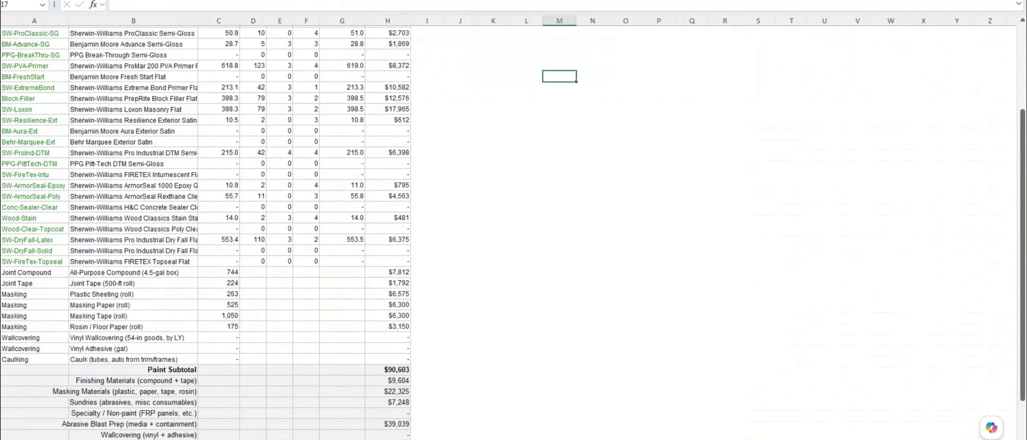
scroll(398, 362, down, 6)
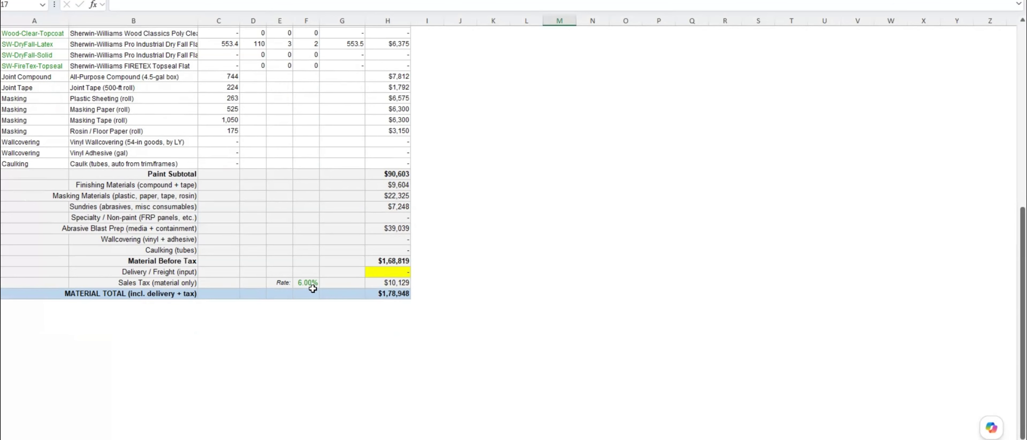
Step: Review the Material List product rows and inspect the formulas behind the SW-Ceiling-Flat description and the SW-Cashmere-LL cost
scroll(312, 288, up, 10)
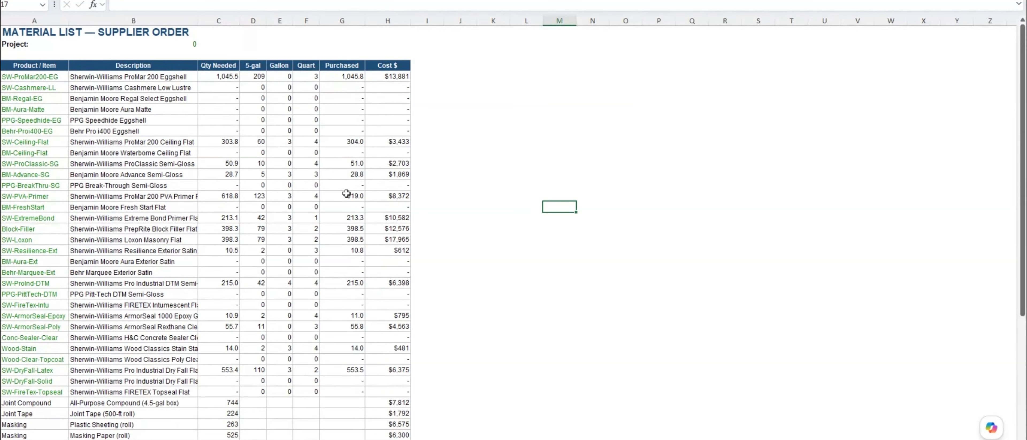
click(145, 142)
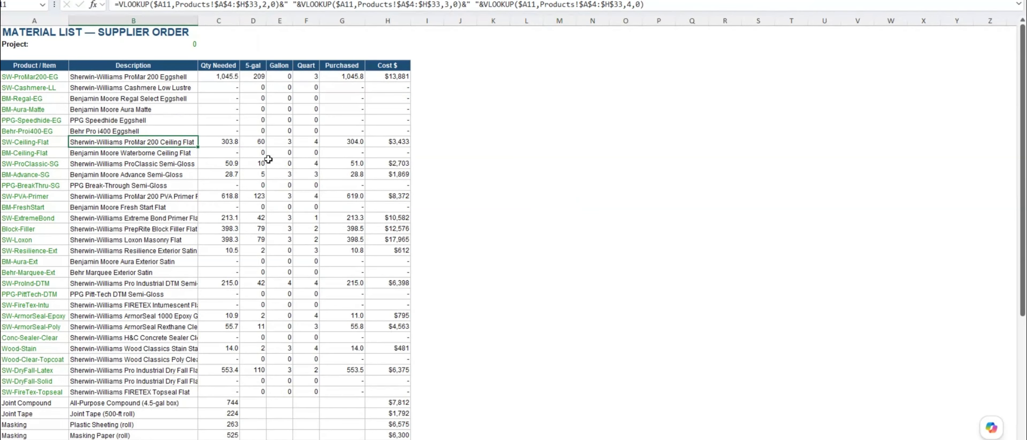
scroll(340, 236, down, 2)
scroll(436, 260, up, 2)
scroll(435, 261, down, 6)
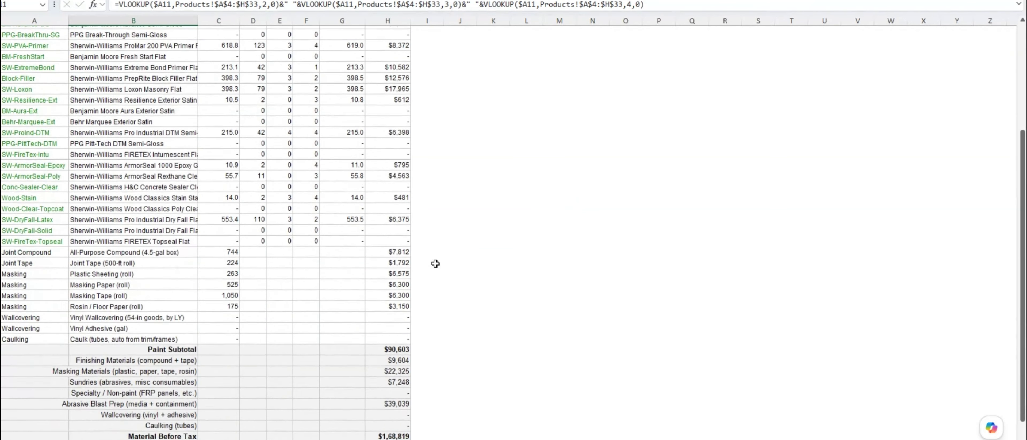
scroll(436, 263, up, 6)
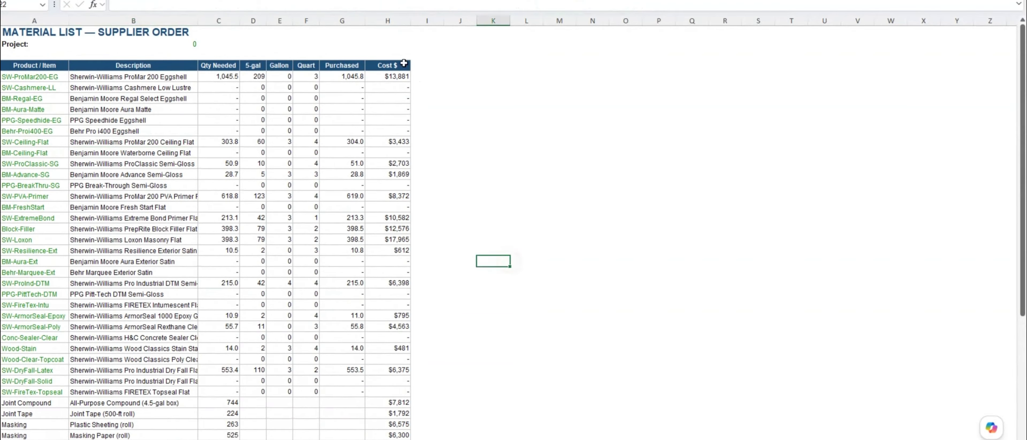
click(386, 87)
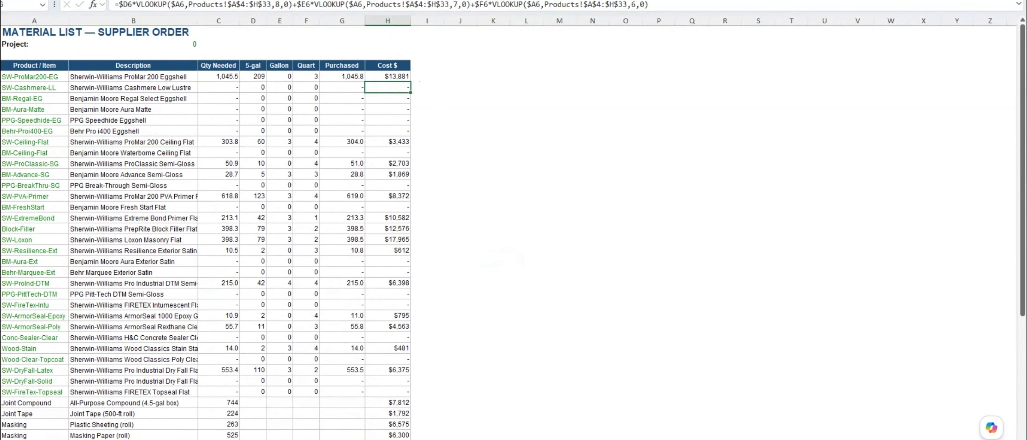
Step: Try hiding the unused product rows from SW-Cashmere-LL to PPG-Speedhide-EG in the Material List, and undo the hiding
drag(6, 87, 8, 115)
right_click(175, 97)
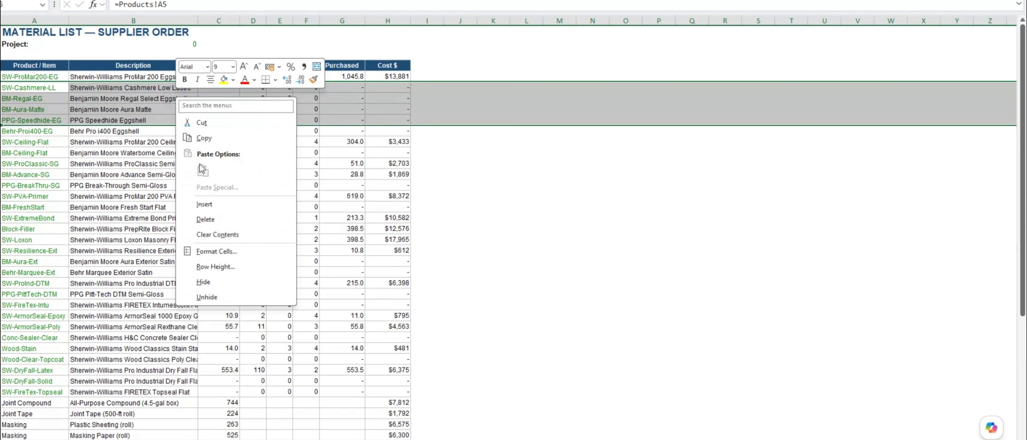
click(203, 282)
click(456, 225)
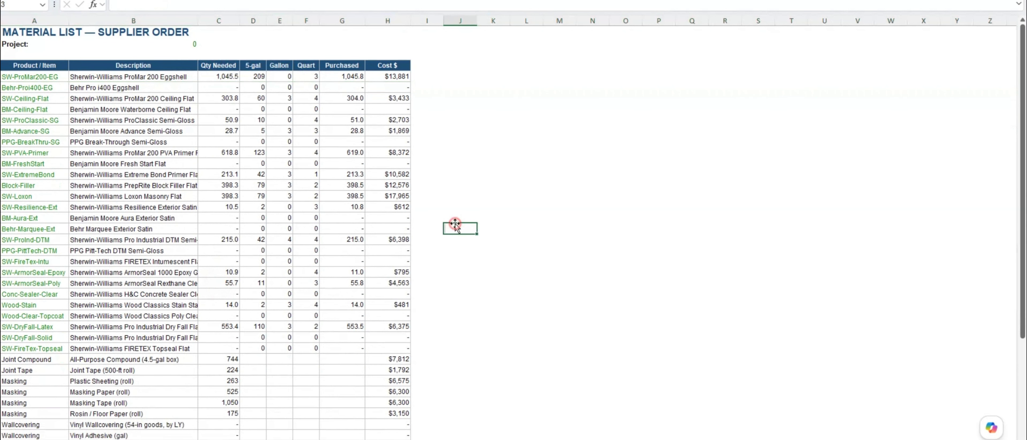
key(ctrl+z)
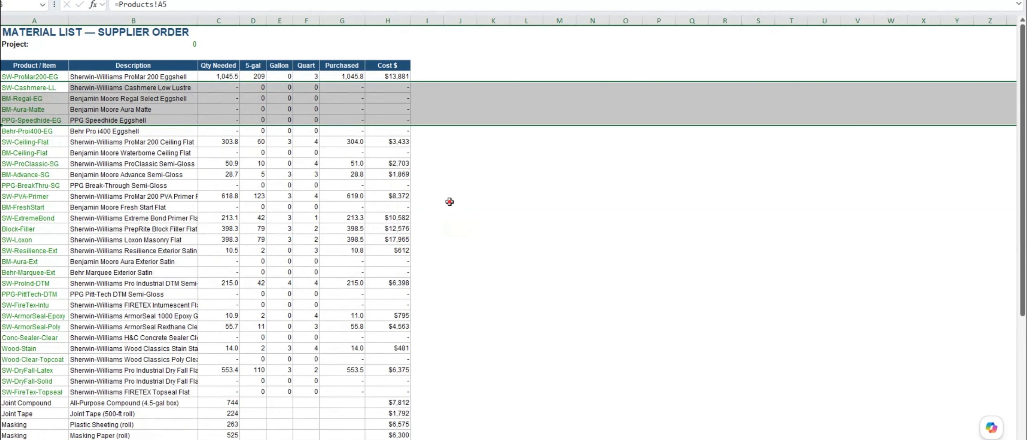
Step: Examine the remaining Material List rows, from the paint products to joint compound, masking, wallcovering and caulking
click(455, 204)
scroll(132, 294, down, 2)
scroll(132, 295, down, 2)
scroll(132, 297, up, 3)
scroll(132, 299, down, 3)
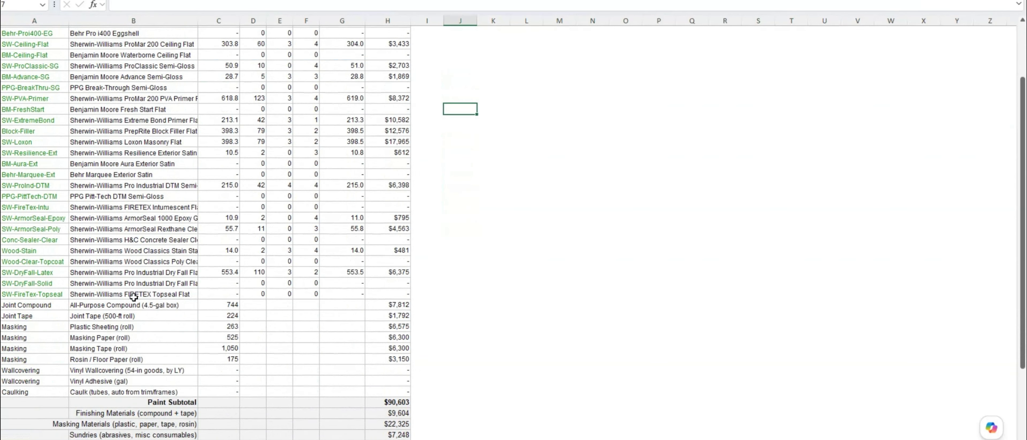
scroll(133, 297, up, 1)
scroll(133, 297, down, 2)
click(592, 293)
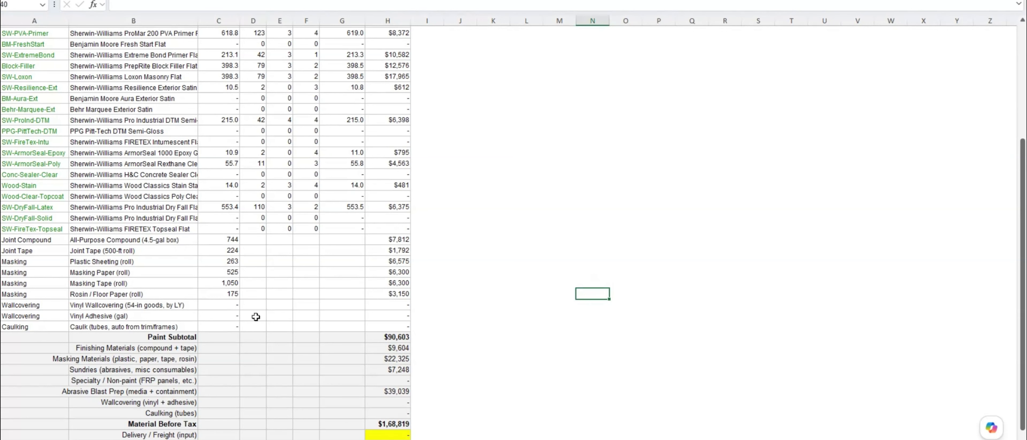
Step: Hide the two blank rows on the Bill of Quantities sheet, the one above item 1 and the one between items 3 and 4
key(ctrl+Page_Down)
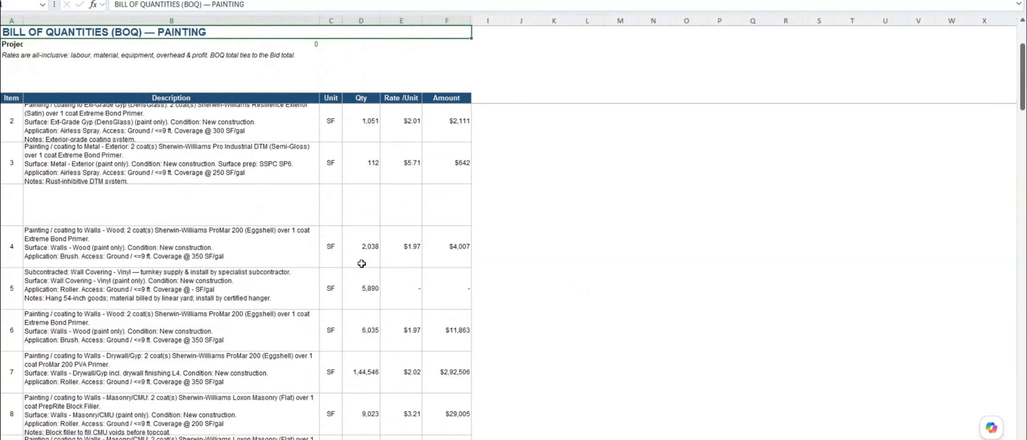
click(59, 145)
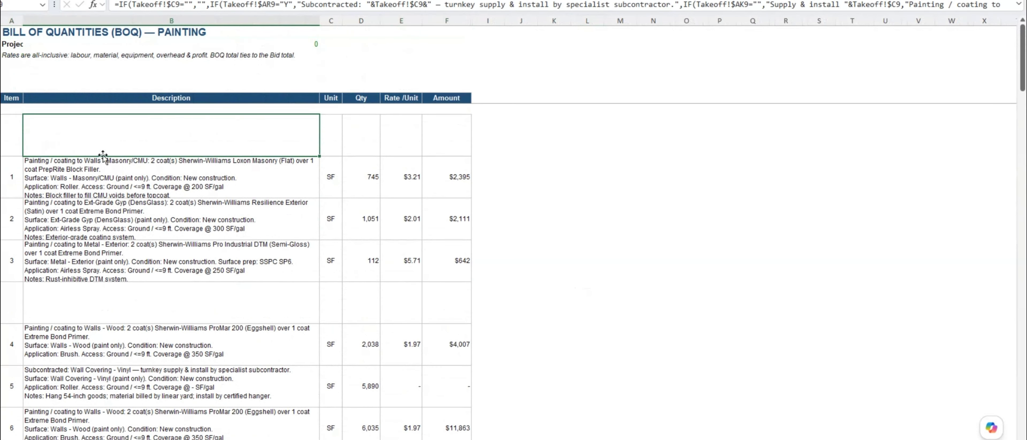
scroll(121, 279, down, 2)
click(125, 279)
scroll(125, 280, down, 3)
scroll(125, 279, up, 3)
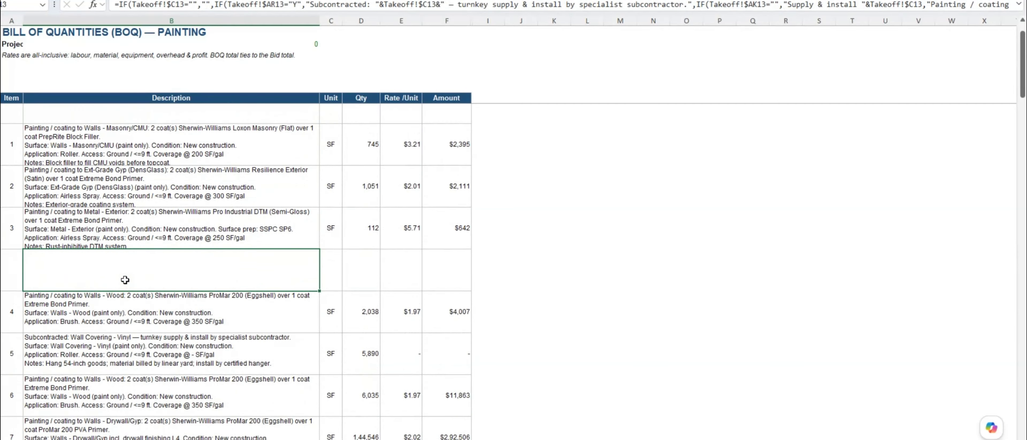
click(3, 141)
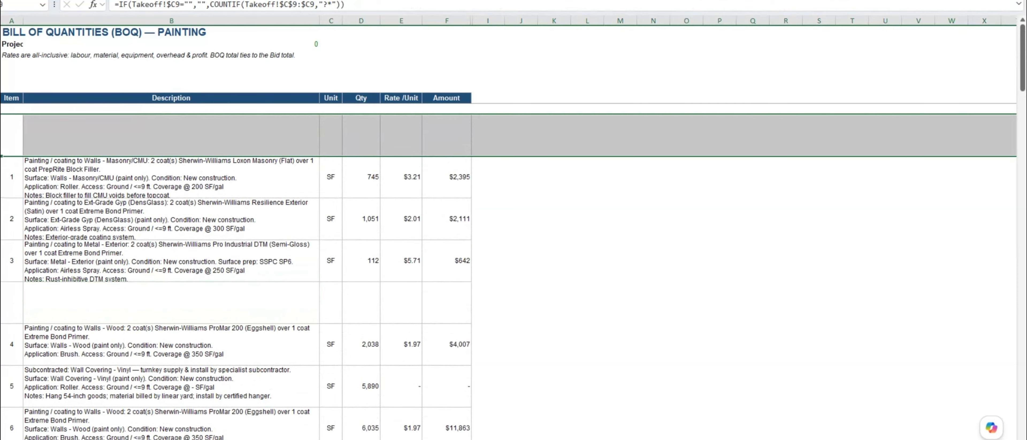
click(3, 302)
right_click(3, 302)
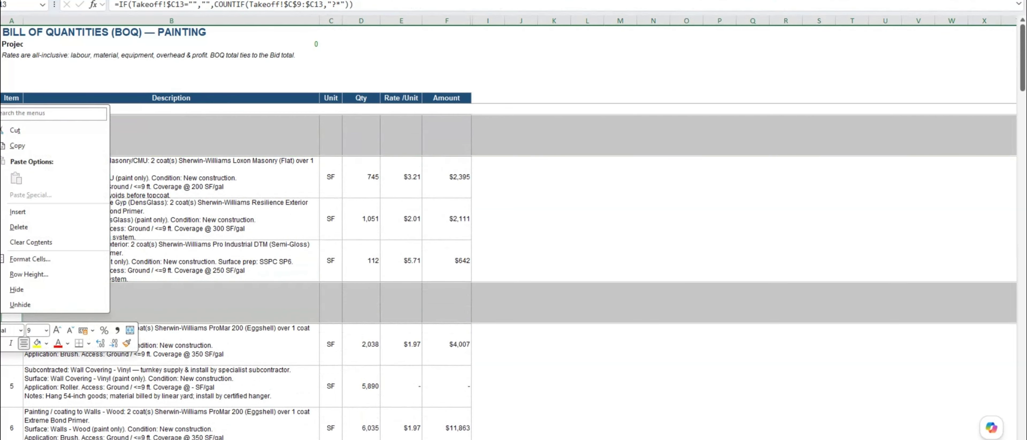
click(18, 290)
click(752, 257)
click(650, 341)
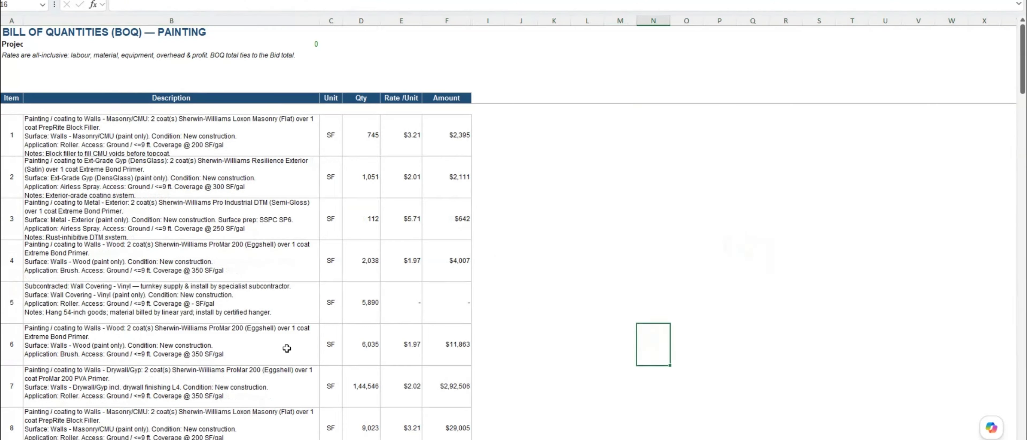
Step: Review the Bill of Quantities item descriptions, quantities, unit rates and amounts down to item 23
scroll(287, 348, down, 5)
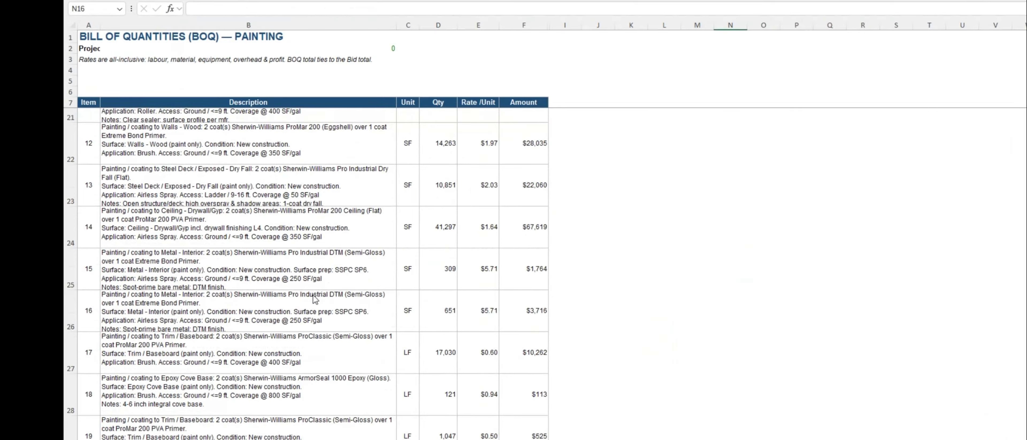
scroll(313, 296, down, 3)
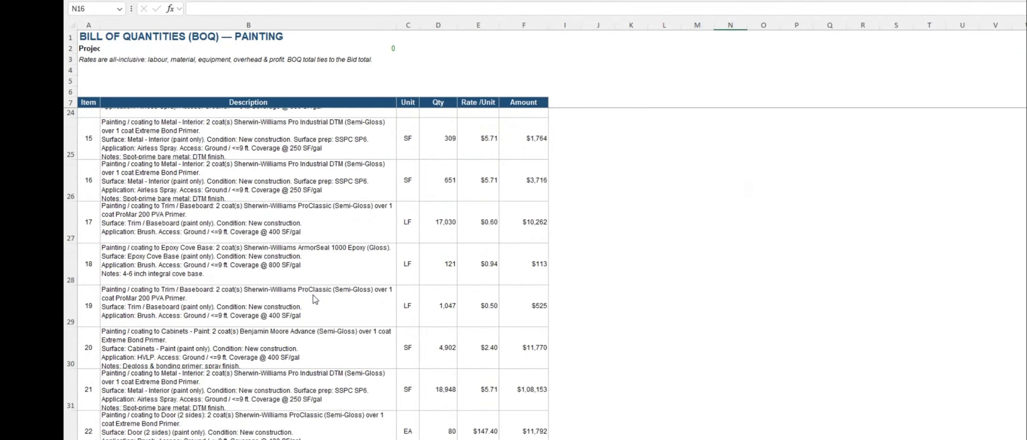
scroll(313, 294, down, 4)
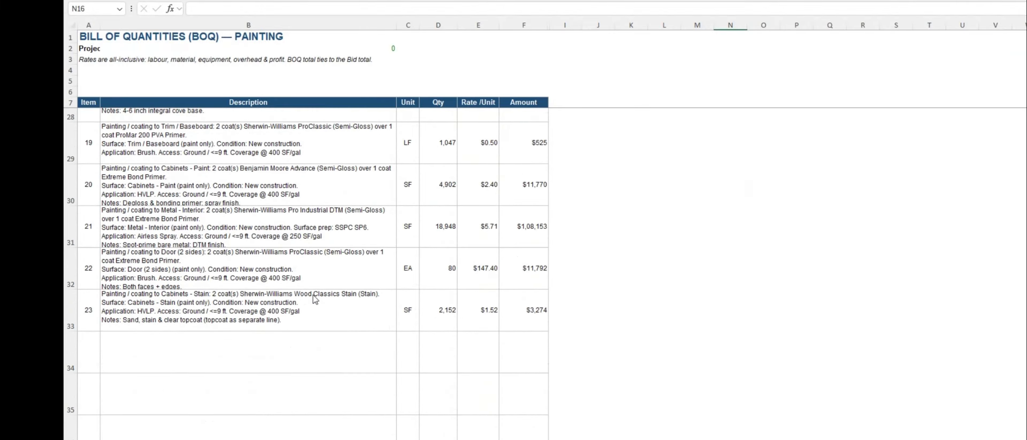
scroll(314, 298, up, 1)
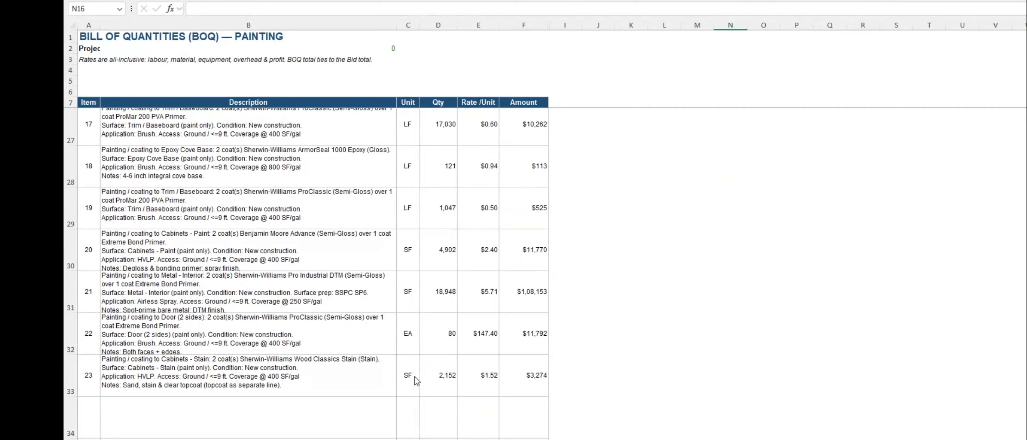
Step: Review the Bill of Quantities from item 22 down to the BOQ total row
click(357, 339)
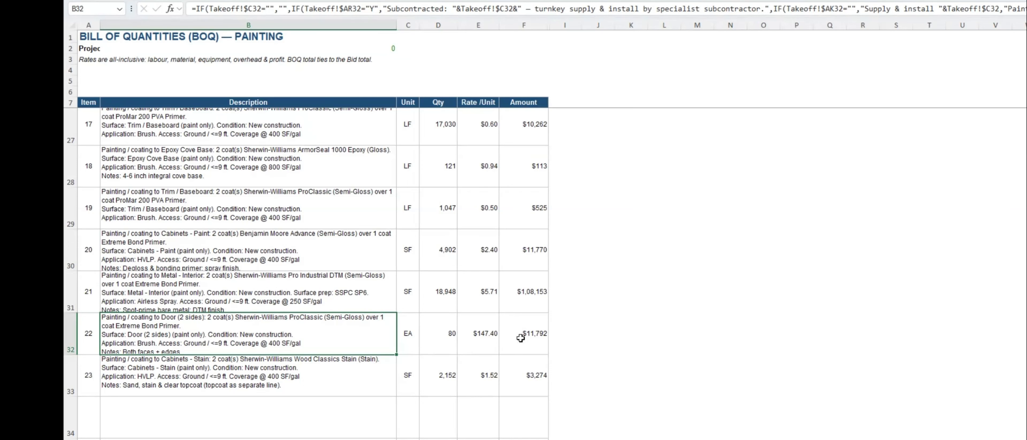
scroll(521, 338, down, 9)
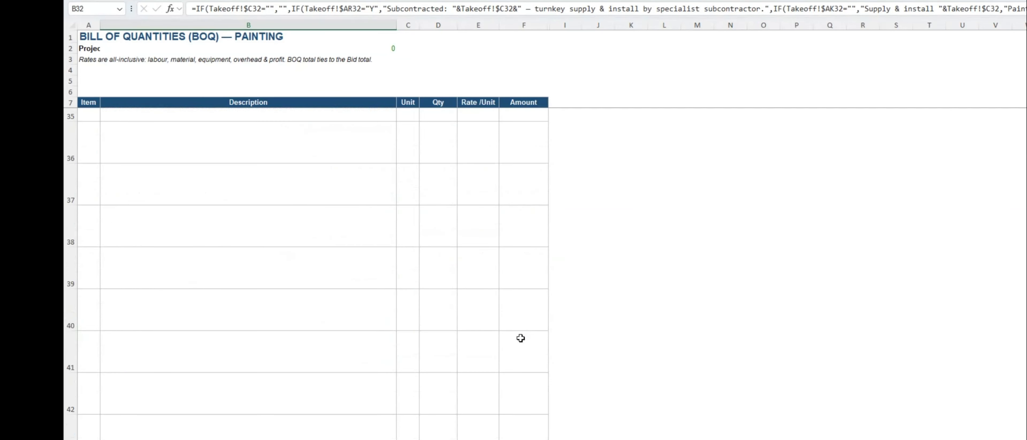
scroll(521, 341, up, 5)
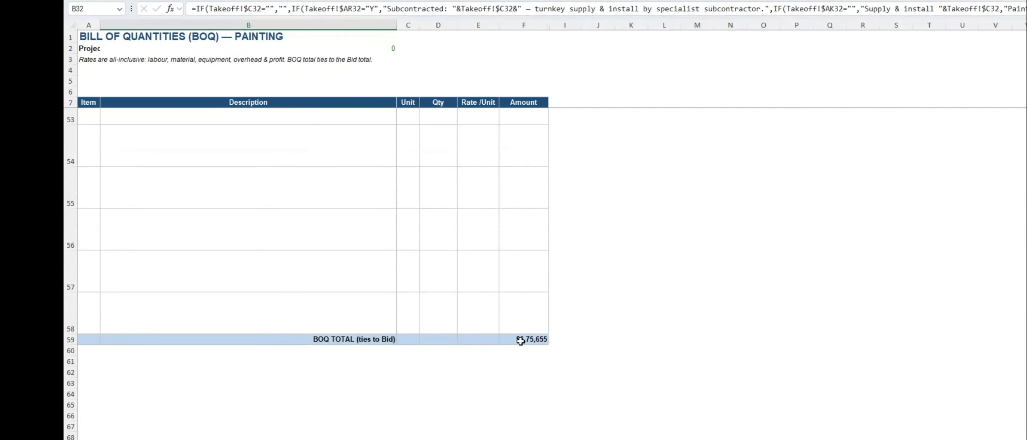
scroll(521, 342, up, 4)
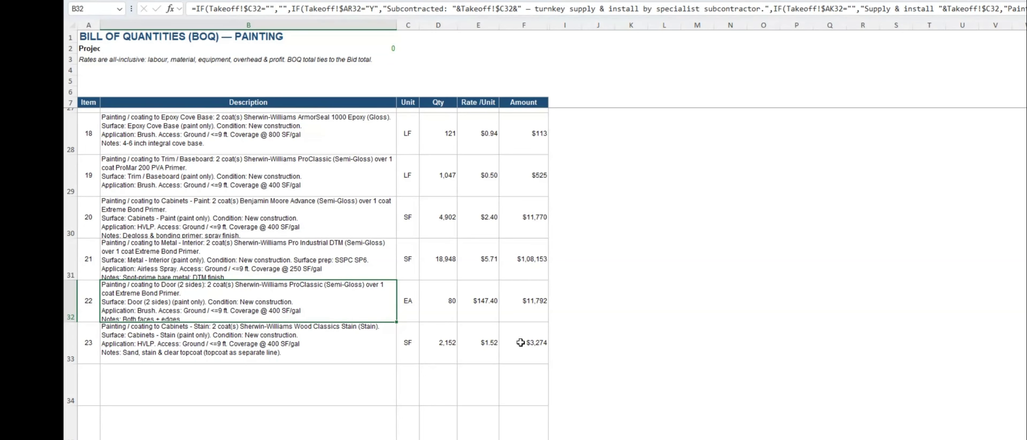
Step: Examine the Bid Form's cost breakdown from material and equipment through the direct and field cost subtotals to company overhead
key(ctrl+Page_Down)
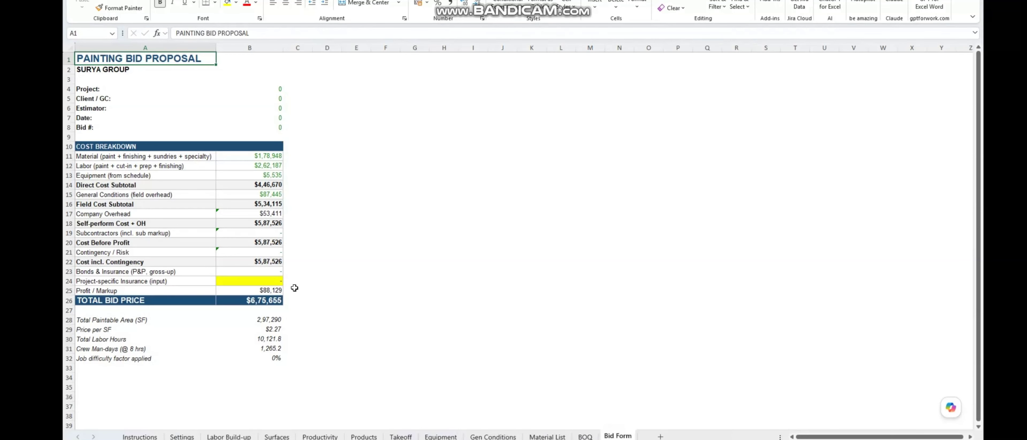
scroll(294, 287, down, 3)
scroll(294, 287, up, 3)
click(347, 377)
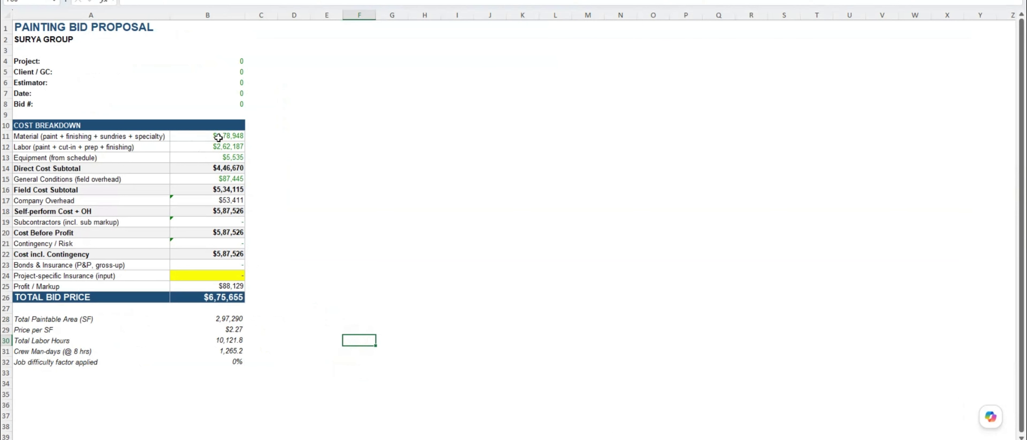
click(216, 137)
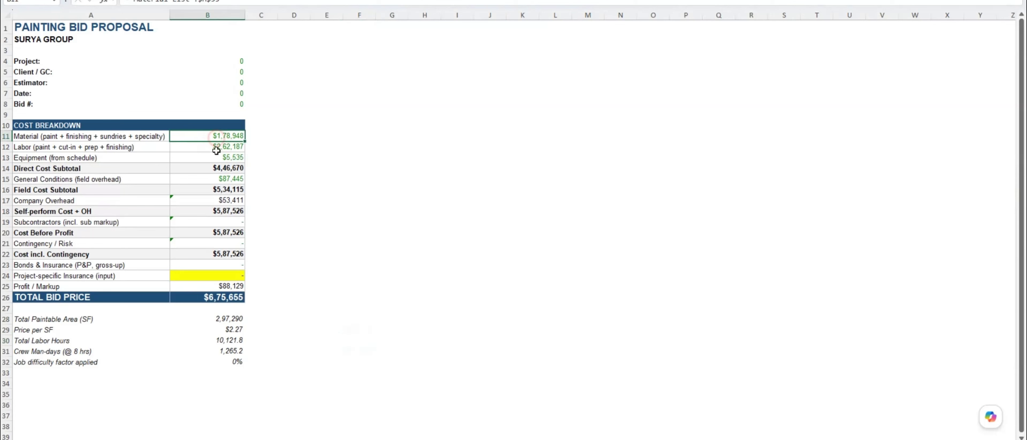
click(312, 219)
click(199, 157)
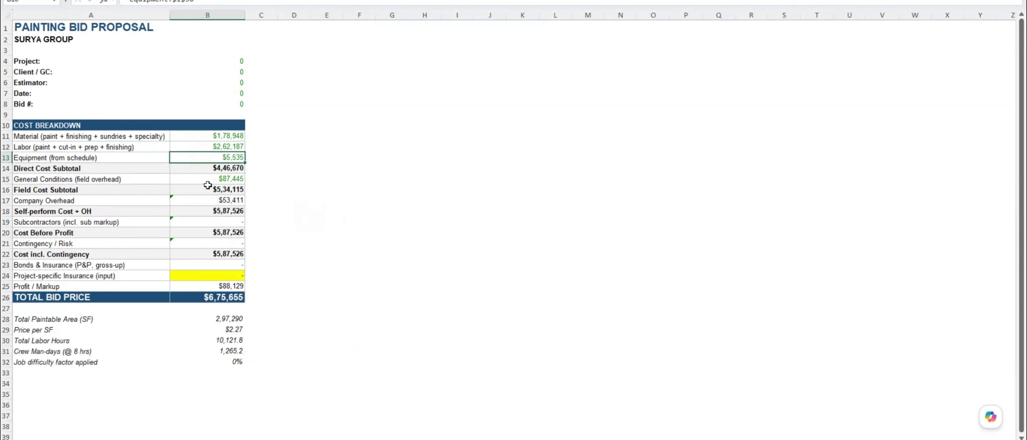
click(205, 168)
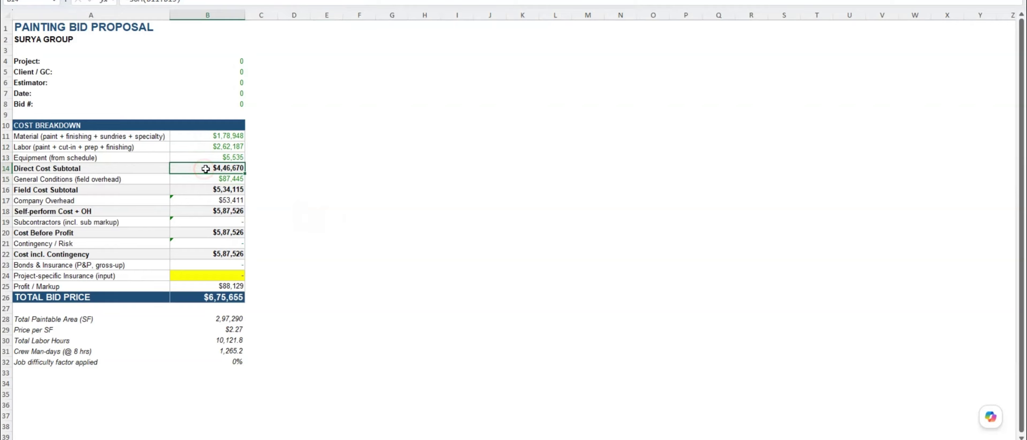
click(193, 182)
click(201, 191)
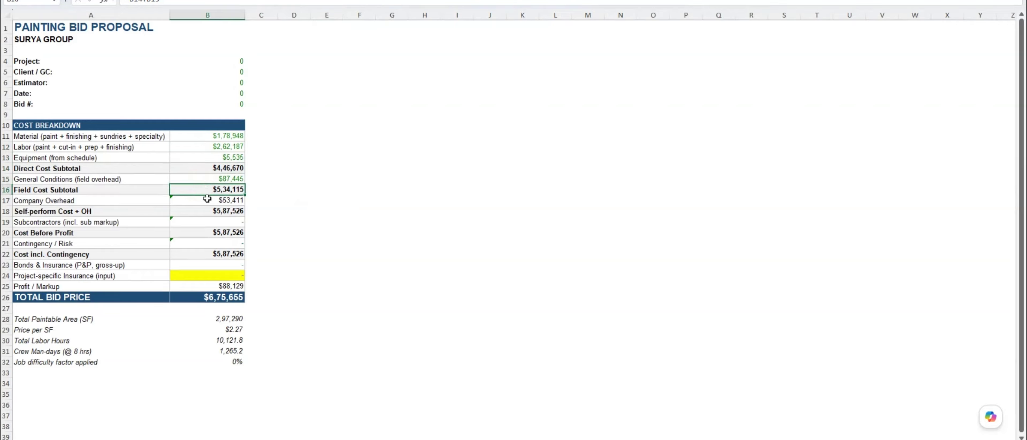
click(208, 199)
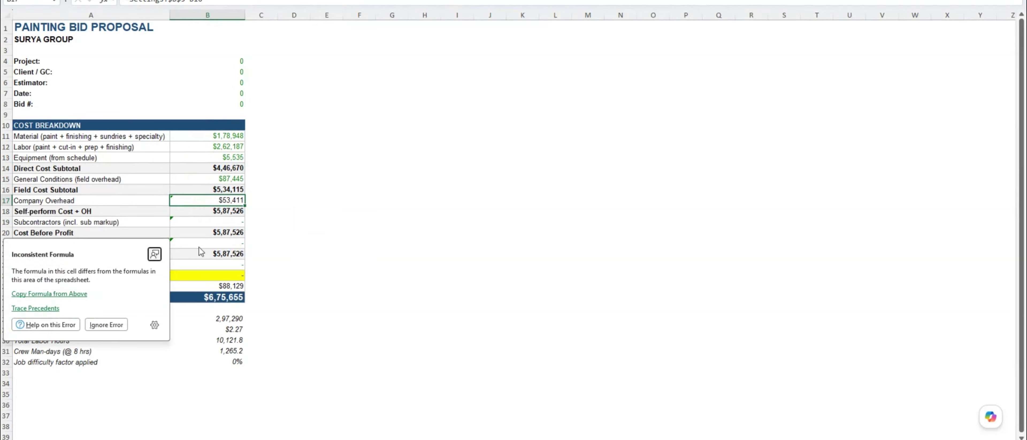
Step: Look through the Settings reference tables and the Instructions sheet, and return to the Takeoff sheet
key(ctrl+Page_Down)
scroll(167, 219, up, 7)
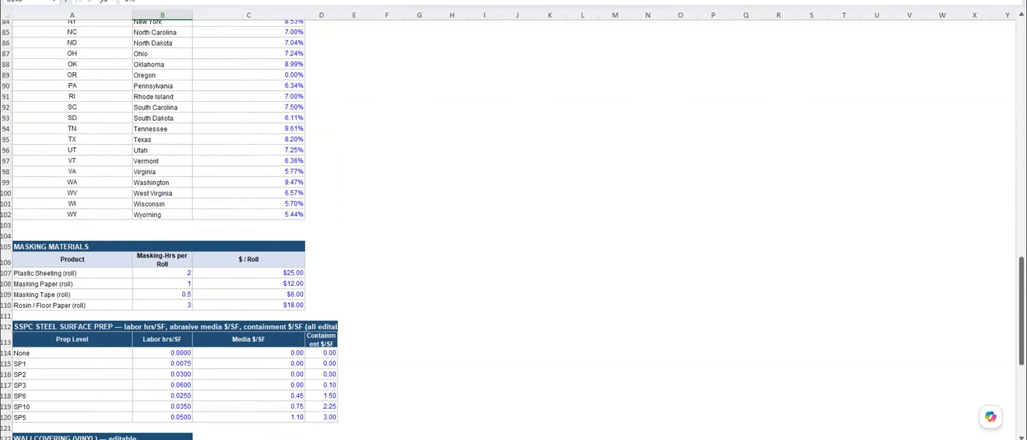
key(ctrl+Page_Up)
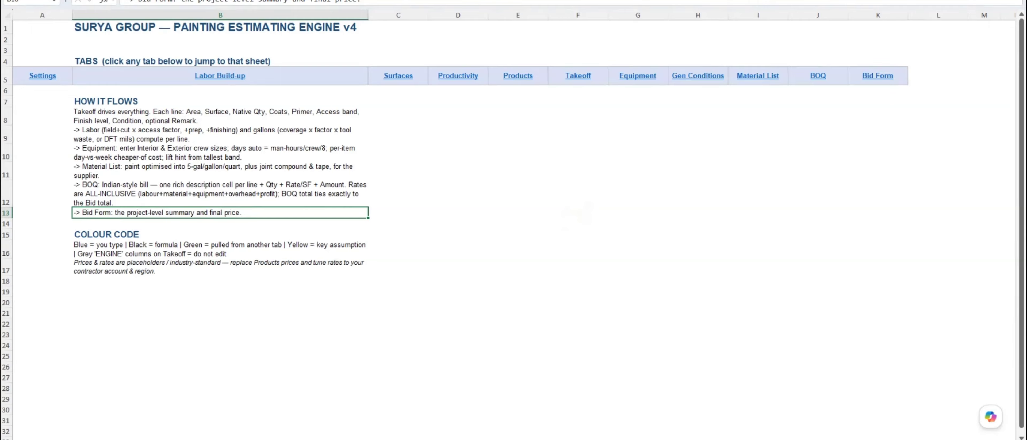
click(41, 80)
key(ctrl+Page_Up)
click(580, 77)
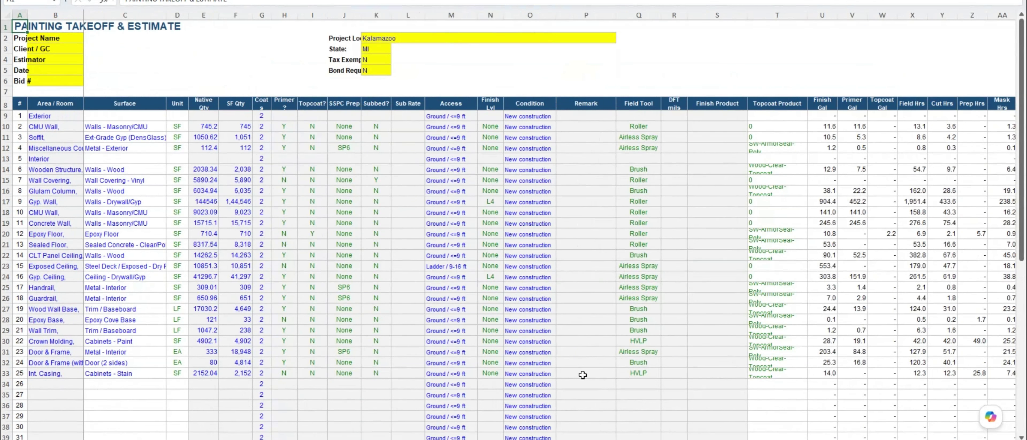
Step: Set the field tool of the item 23 Door & Frame row, surface Metal - Interior, to Brush
click(643, 352)
click(664, 352)
click(638, 363)
Step: Check the production rates per surface and application tool on the Productivity sheet, and return to the takeoff
key(ctrl+Page_Down)
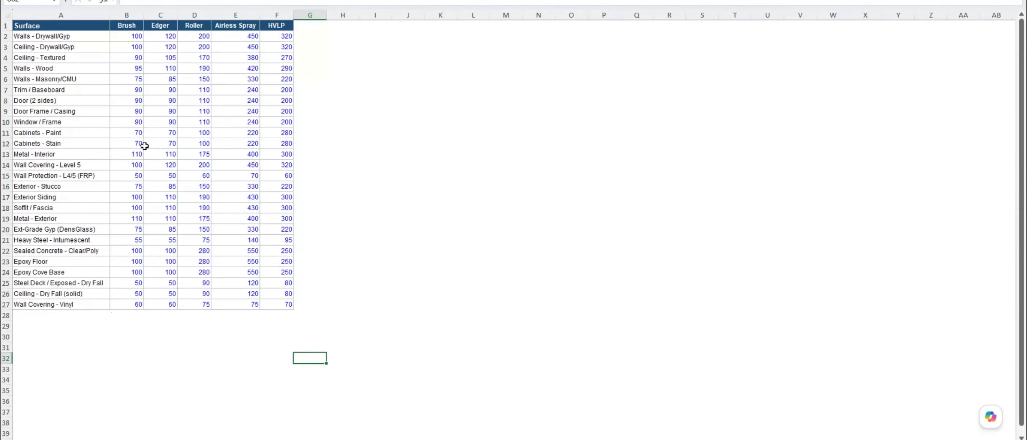
scroll(222, 205, down, 1)
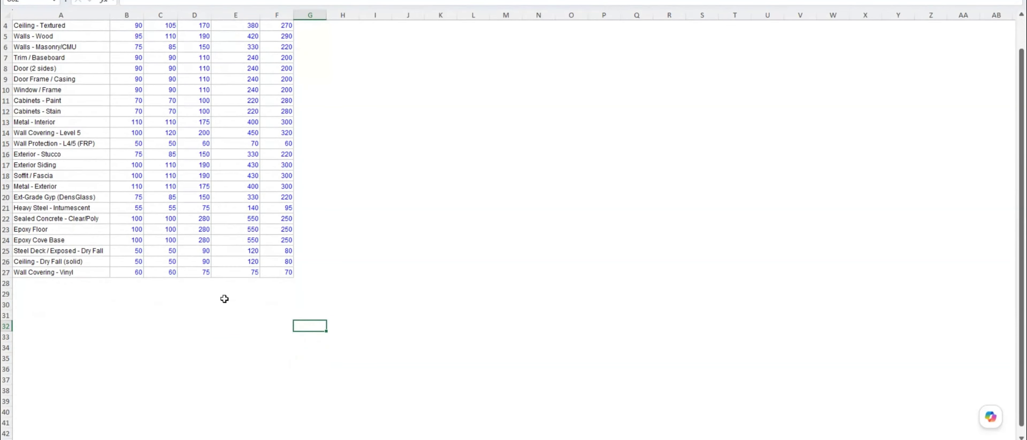
click(239, 439)
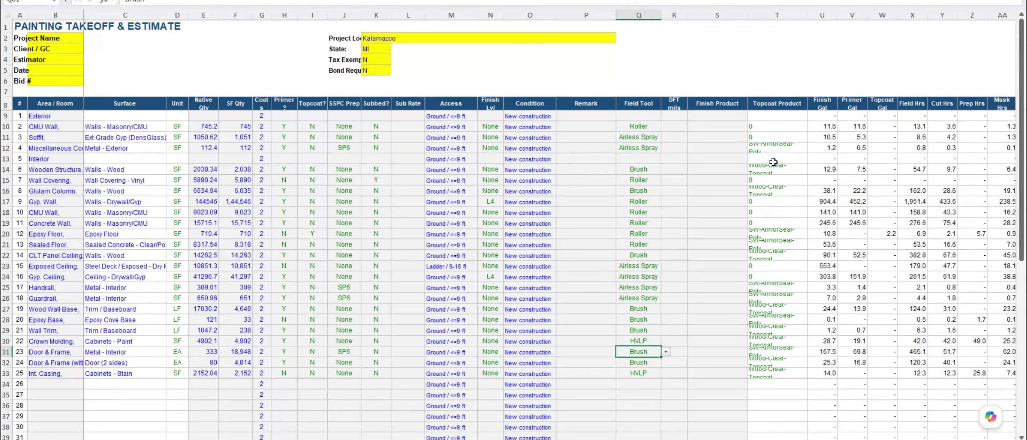
Step: Examine the topcoat product, the topcoat choices and the SSPC prep options for the Metal - Exterior row, item 4
click(777, 149)
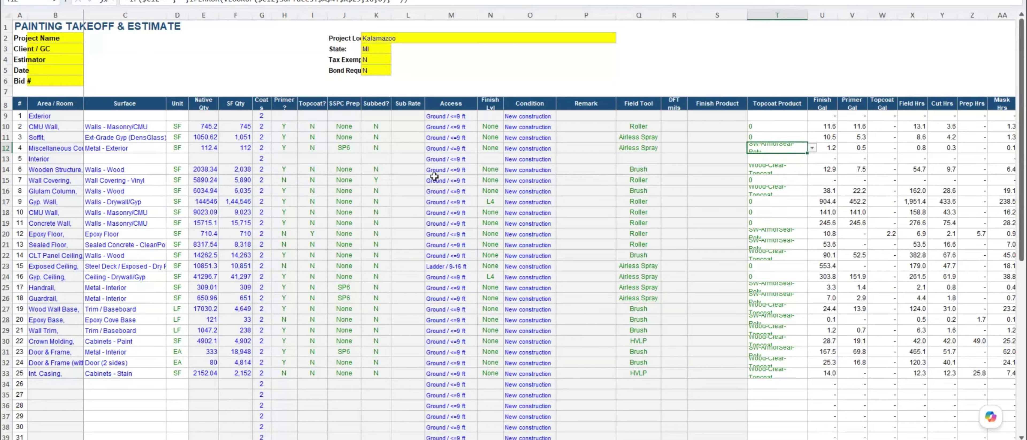
click(313, 149)
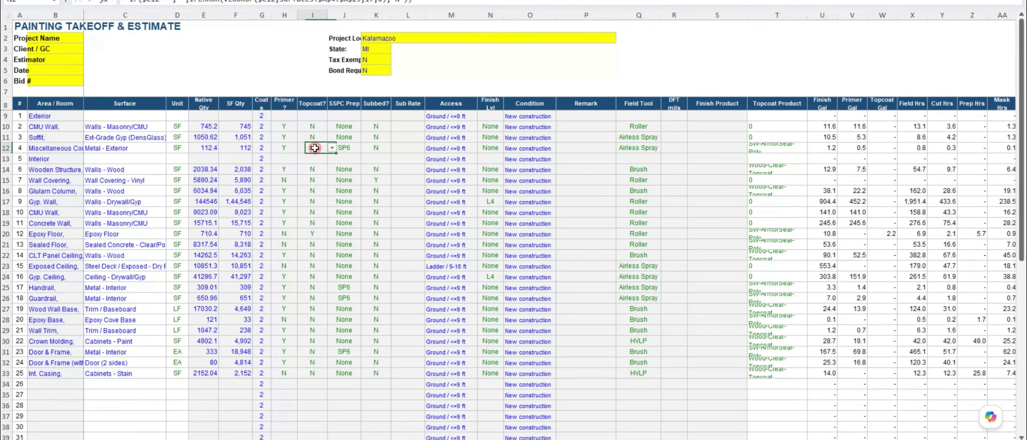
click(331, 148)
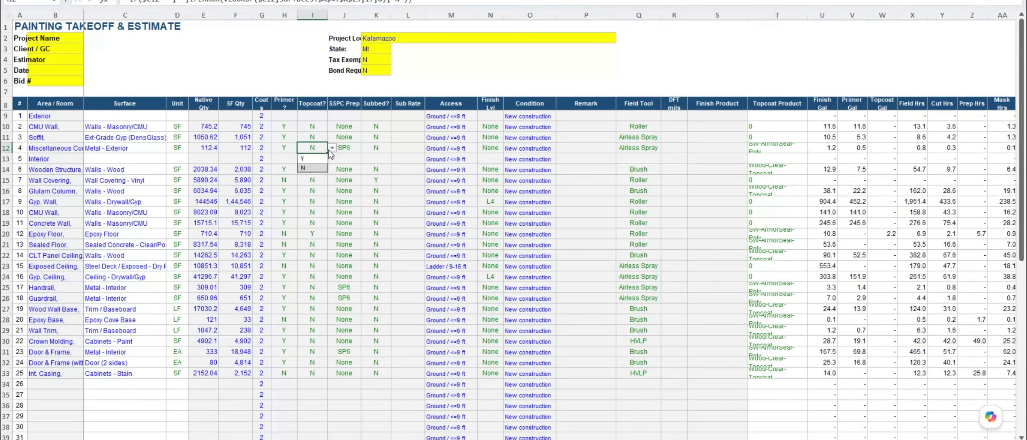
click(329, 150)
click(331, 150)
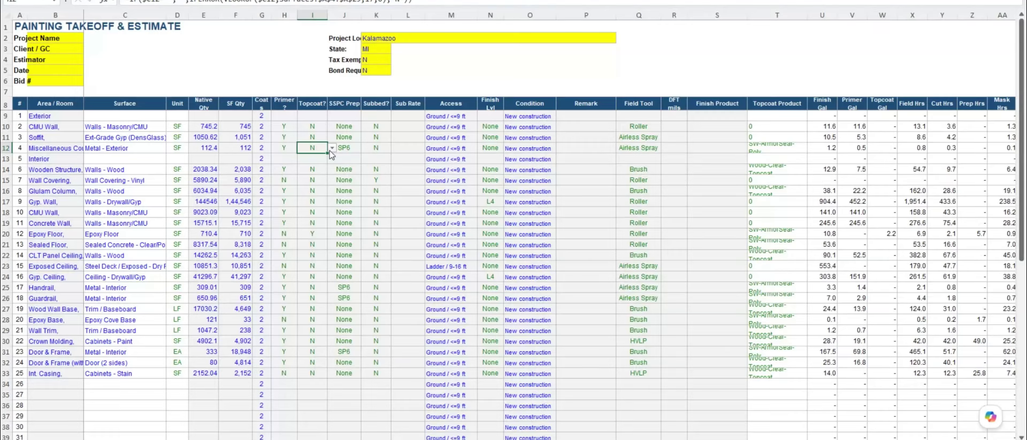
scroll(86, 329, down, 1)
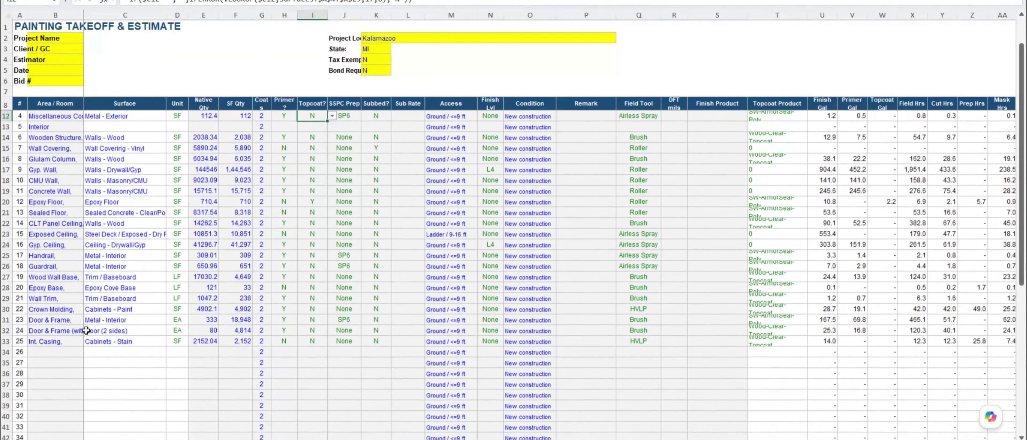
scroll(66, 262, up, 1)
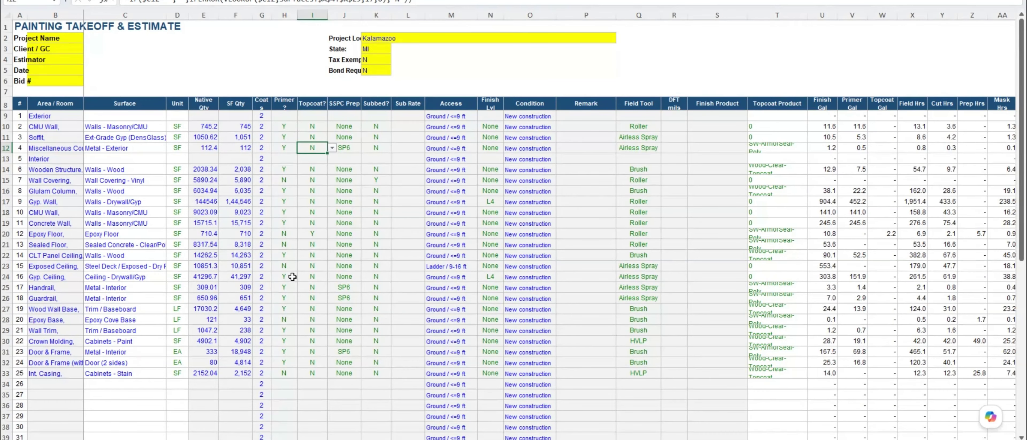
click(337, 147)
click(366, 148)
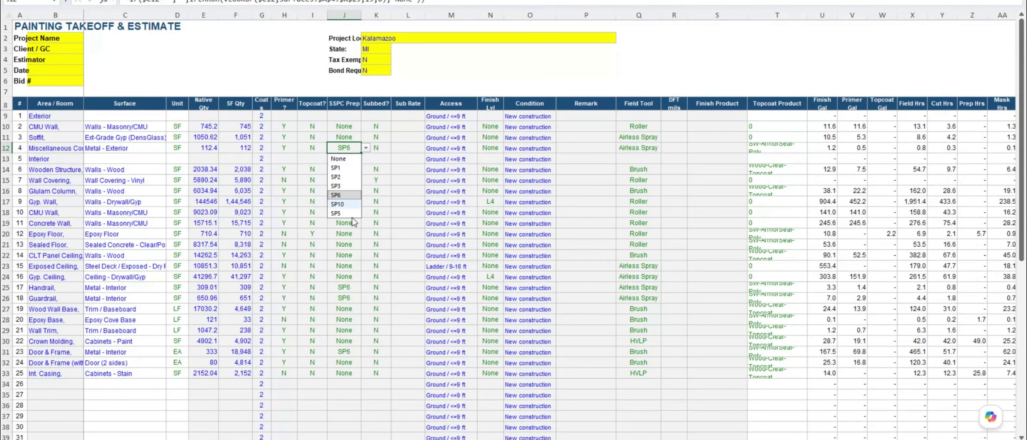
click(296, 241)
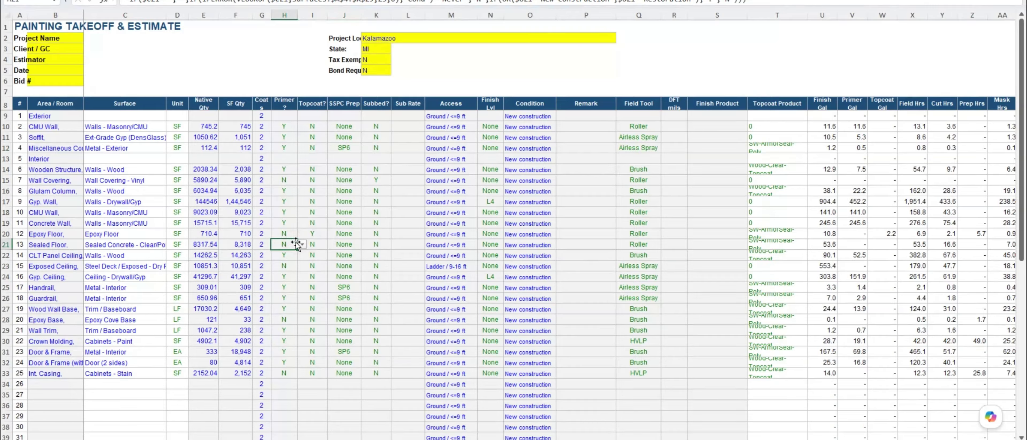
Step: Set the DFT mils of the Epoxy Floor row, item 12, to 3
click(76, 234)
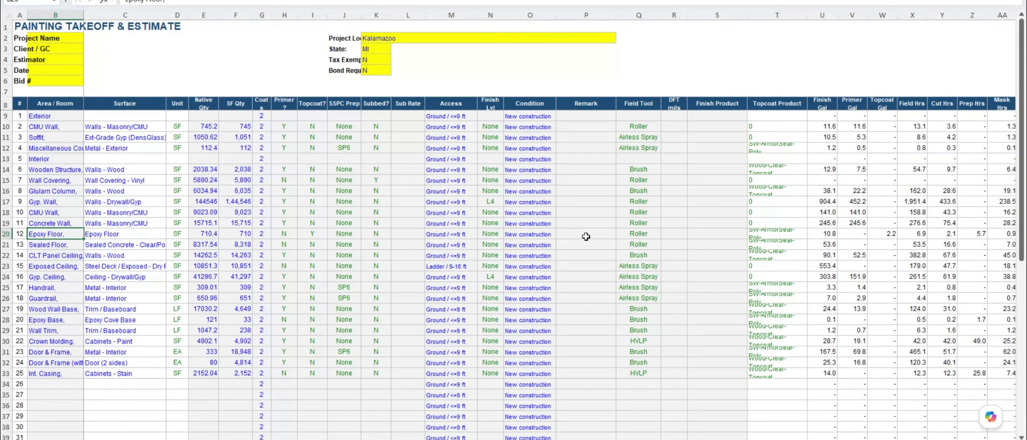
click(672, 232)
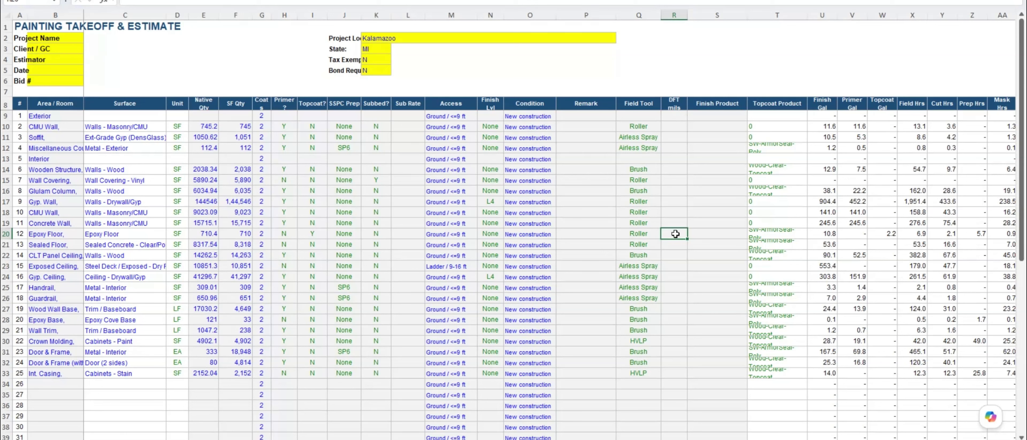
text(3)
key(Return)
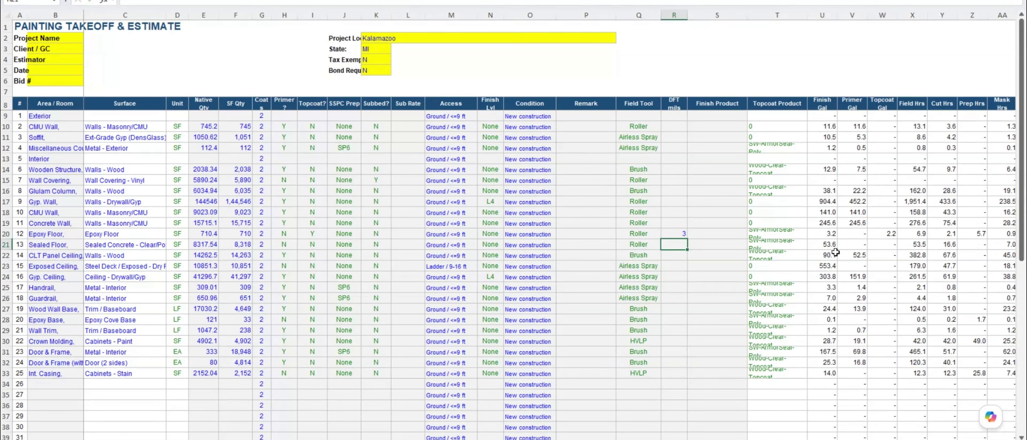